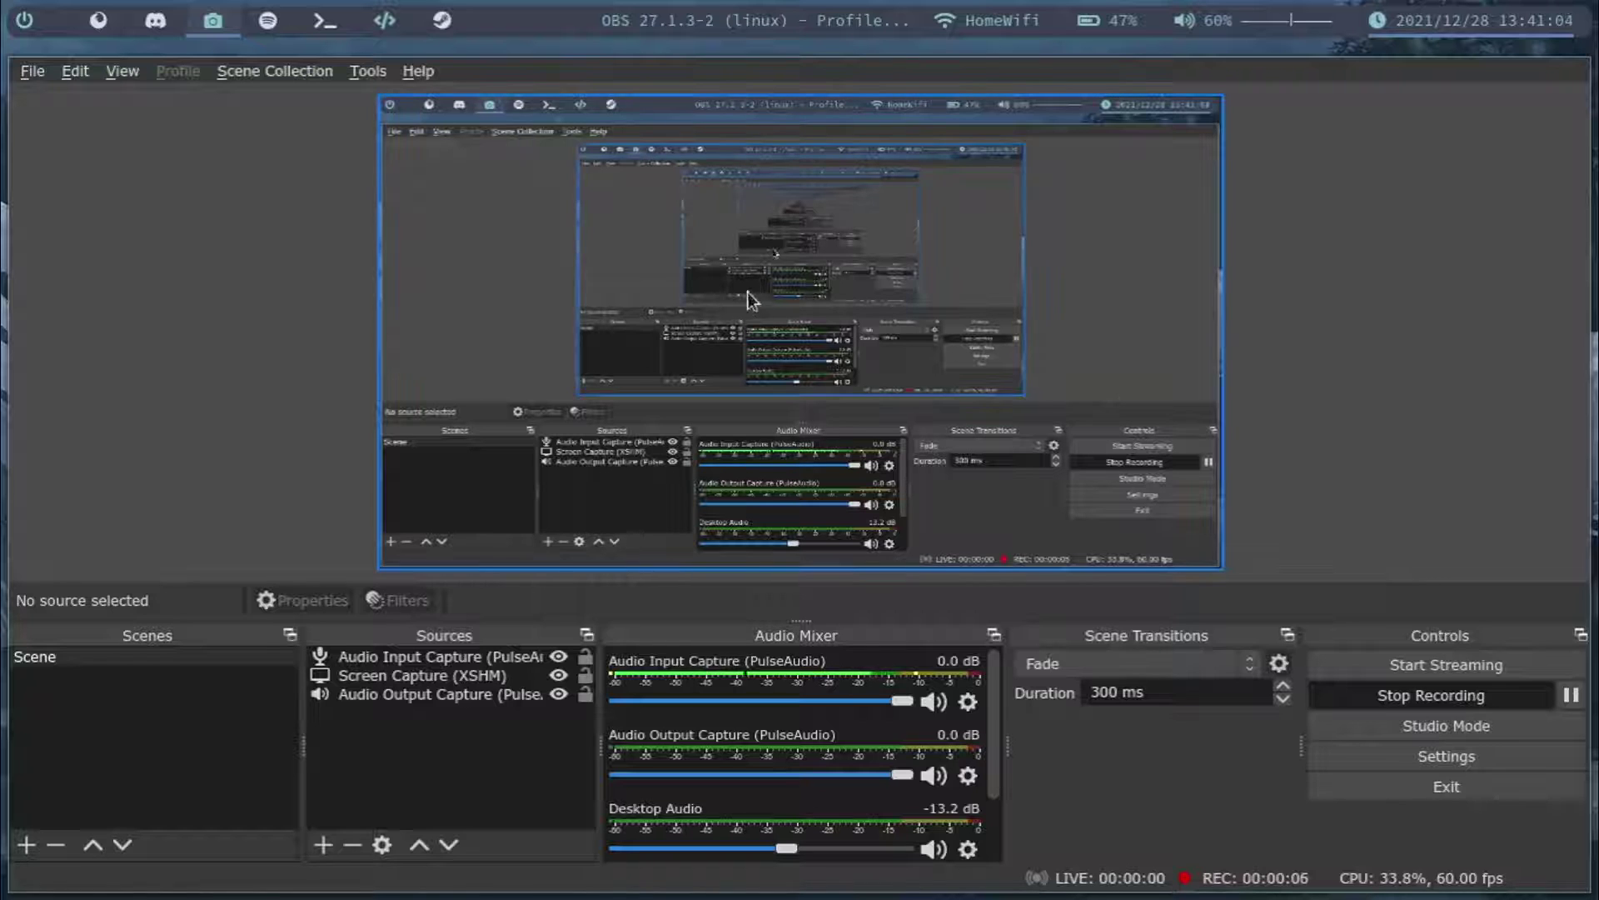
Start the Arch-Linux-BSPWM virtual machine and boot Arch Linux from the GRUB menu
{"action": "left_click", "coordinate": [385, 18]}
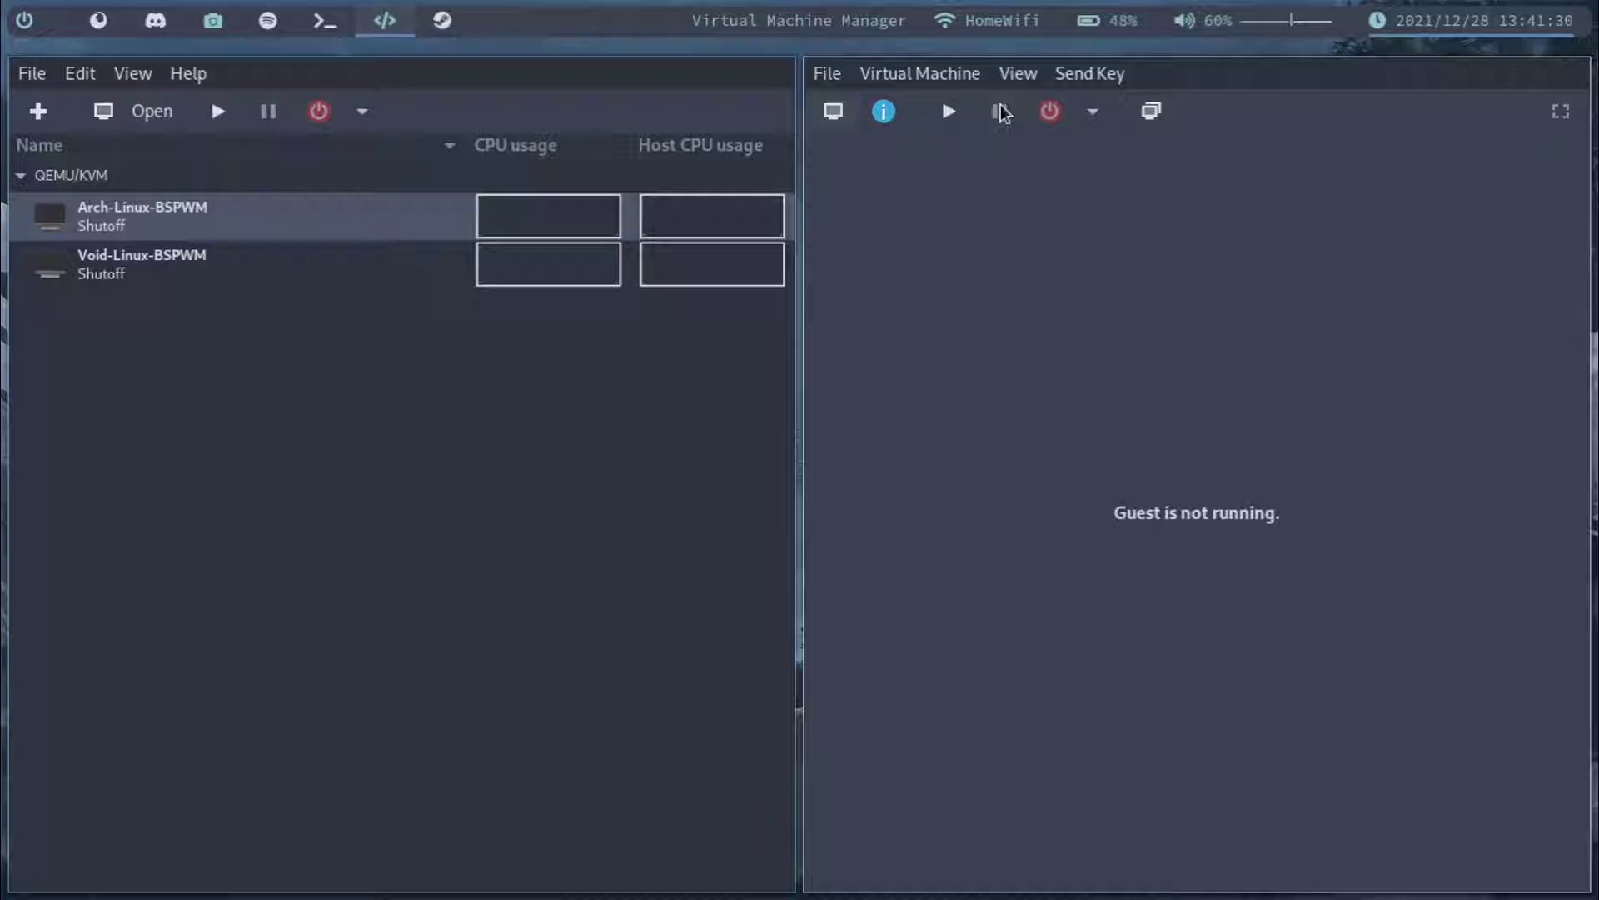
{"action": "left_click", "coordinate": [948, 111]}
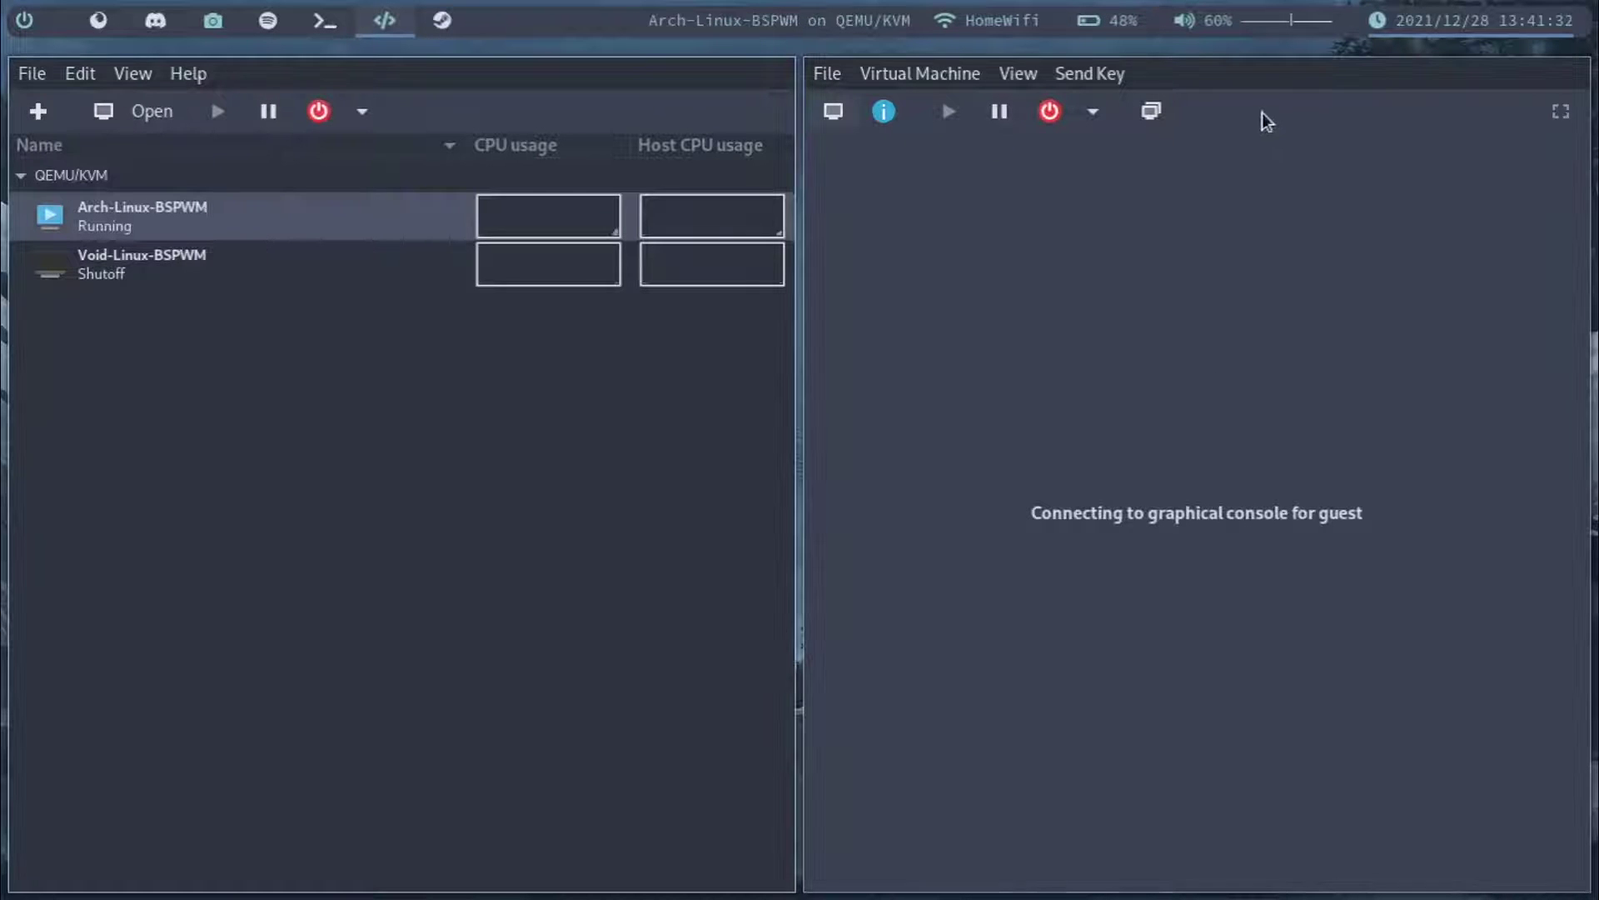
{"action": "key", "text": "super+m"}
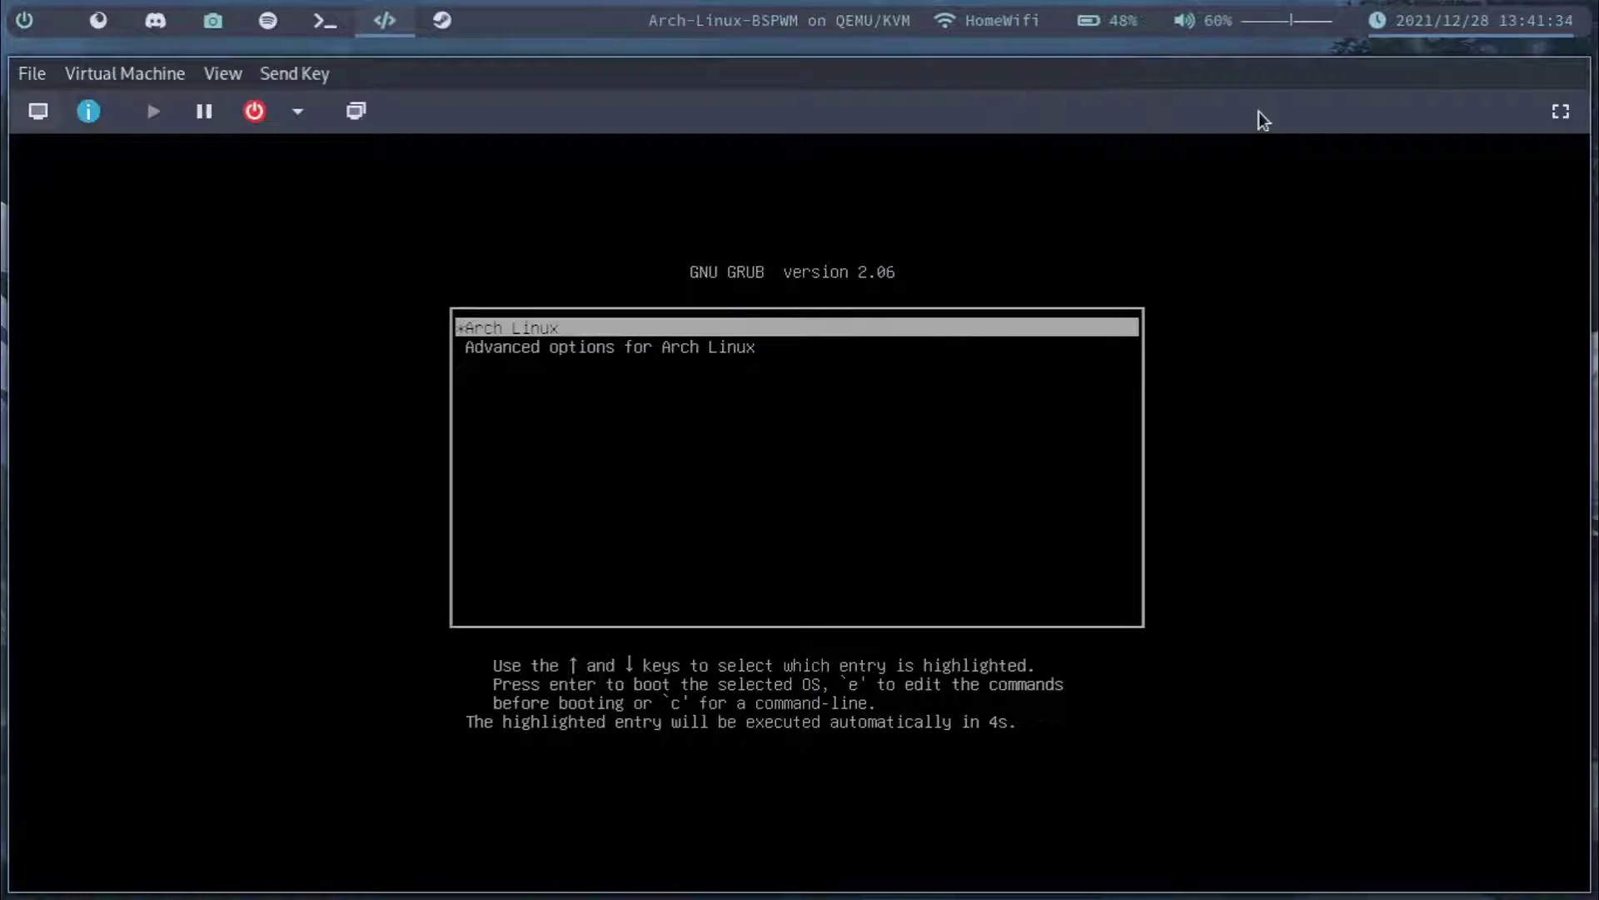
{"action": "key", "text": "Down"}
{"action": "key", "text": "Up"}
{"action": "key", "text": "Return"}
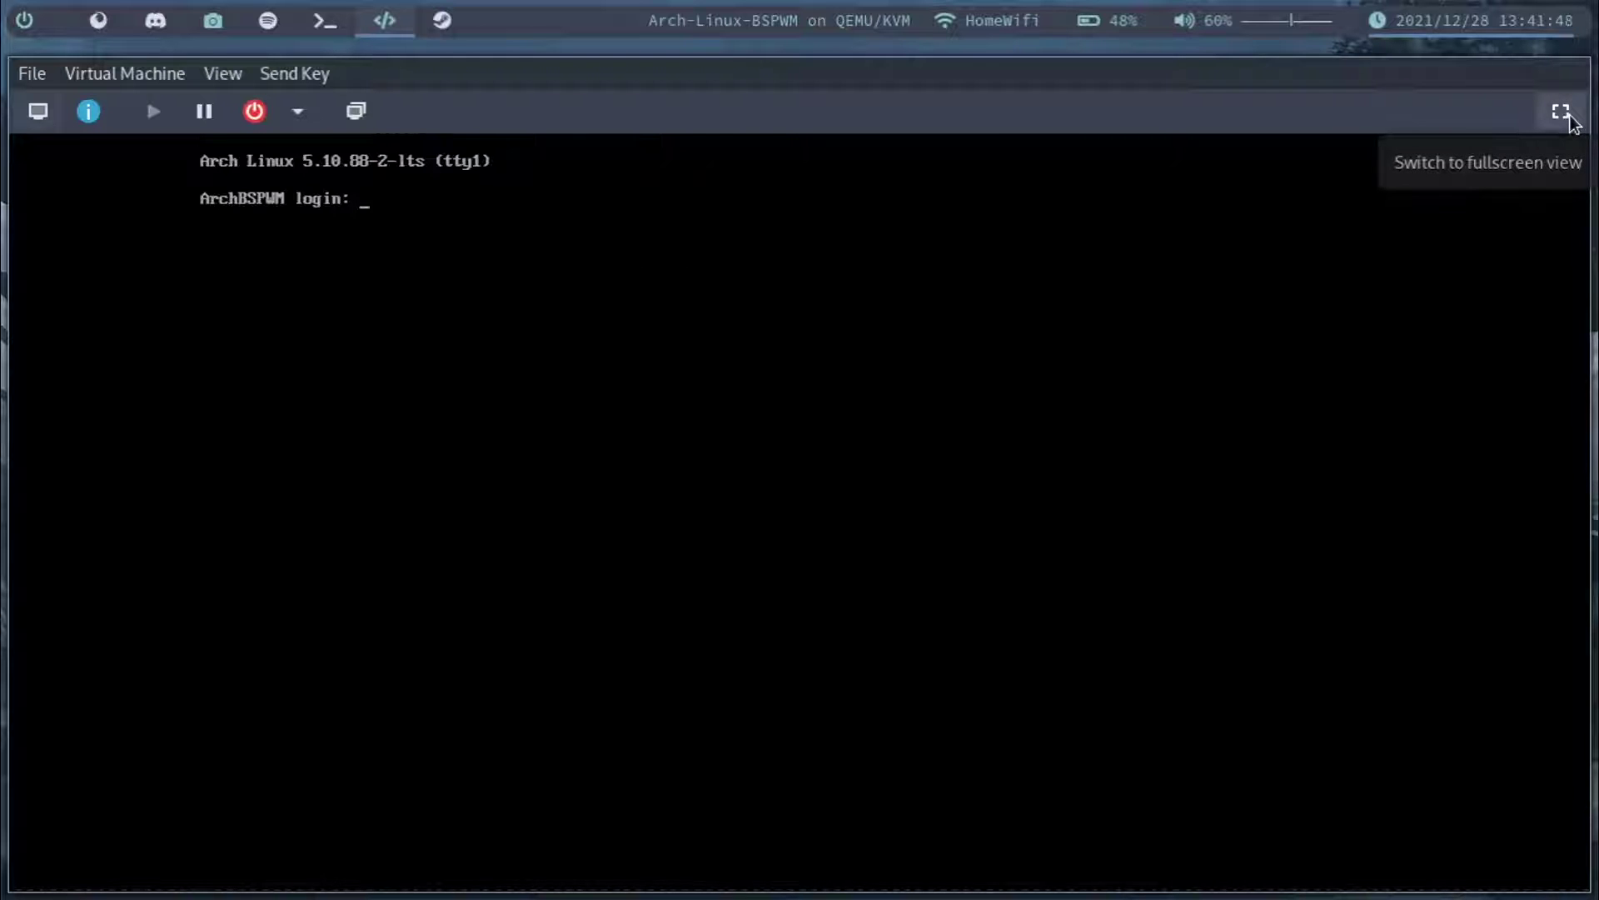
Log in as ilham, clear the screen, and show the VM console fullscreen
{"action": "type", "text": "ilham"}
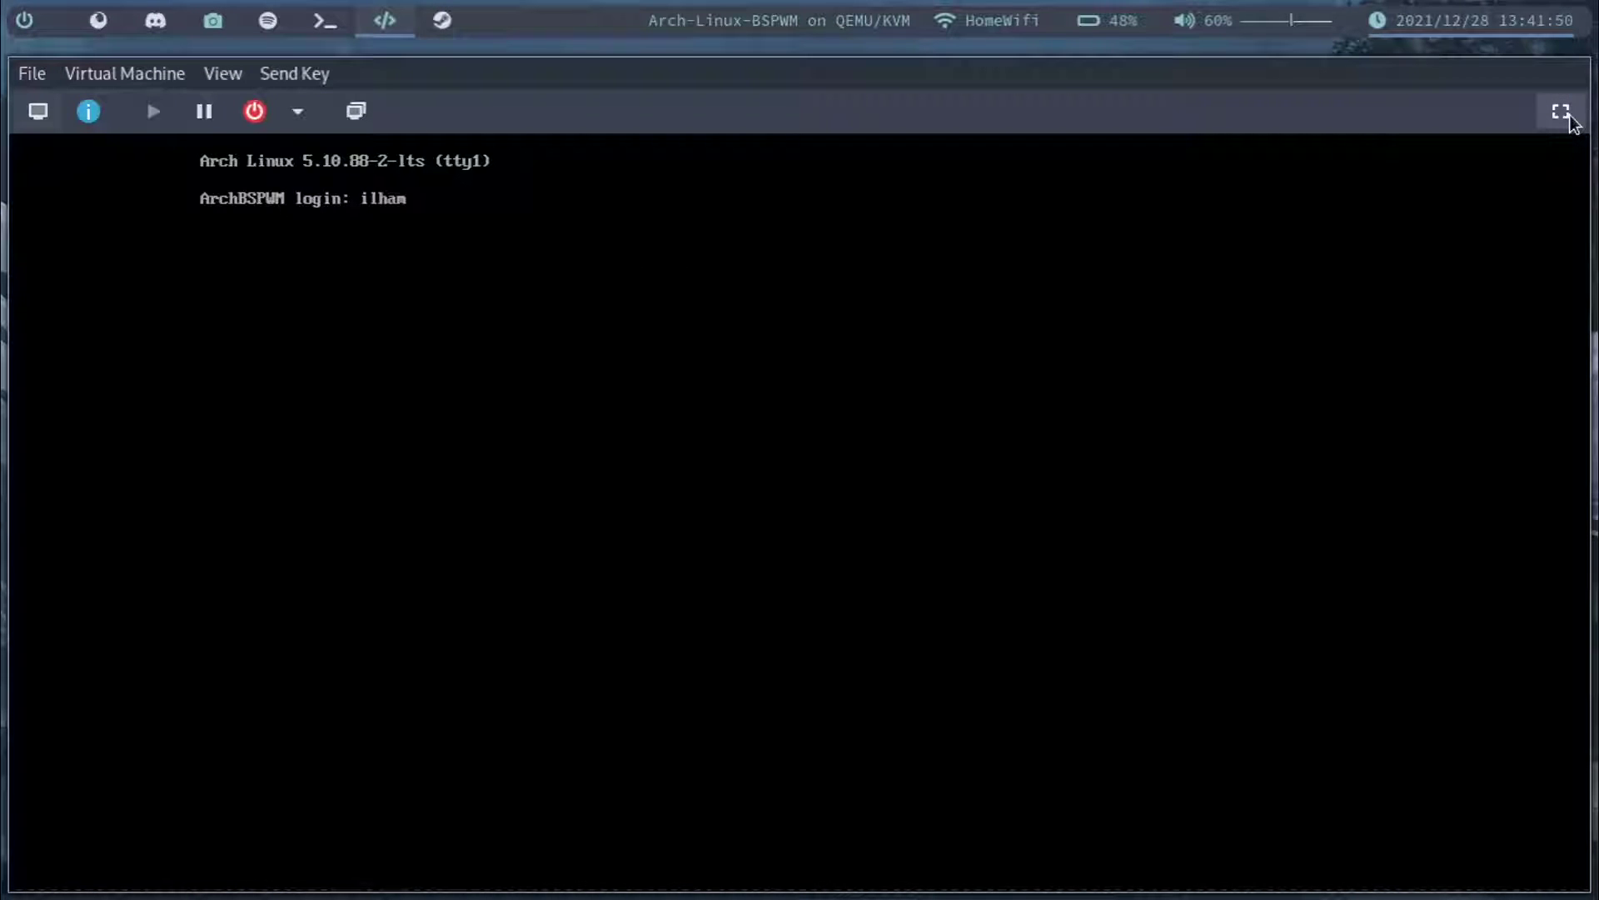
{"action": "key", "text": "Return"}
{"action": "key", "text": "Return"}
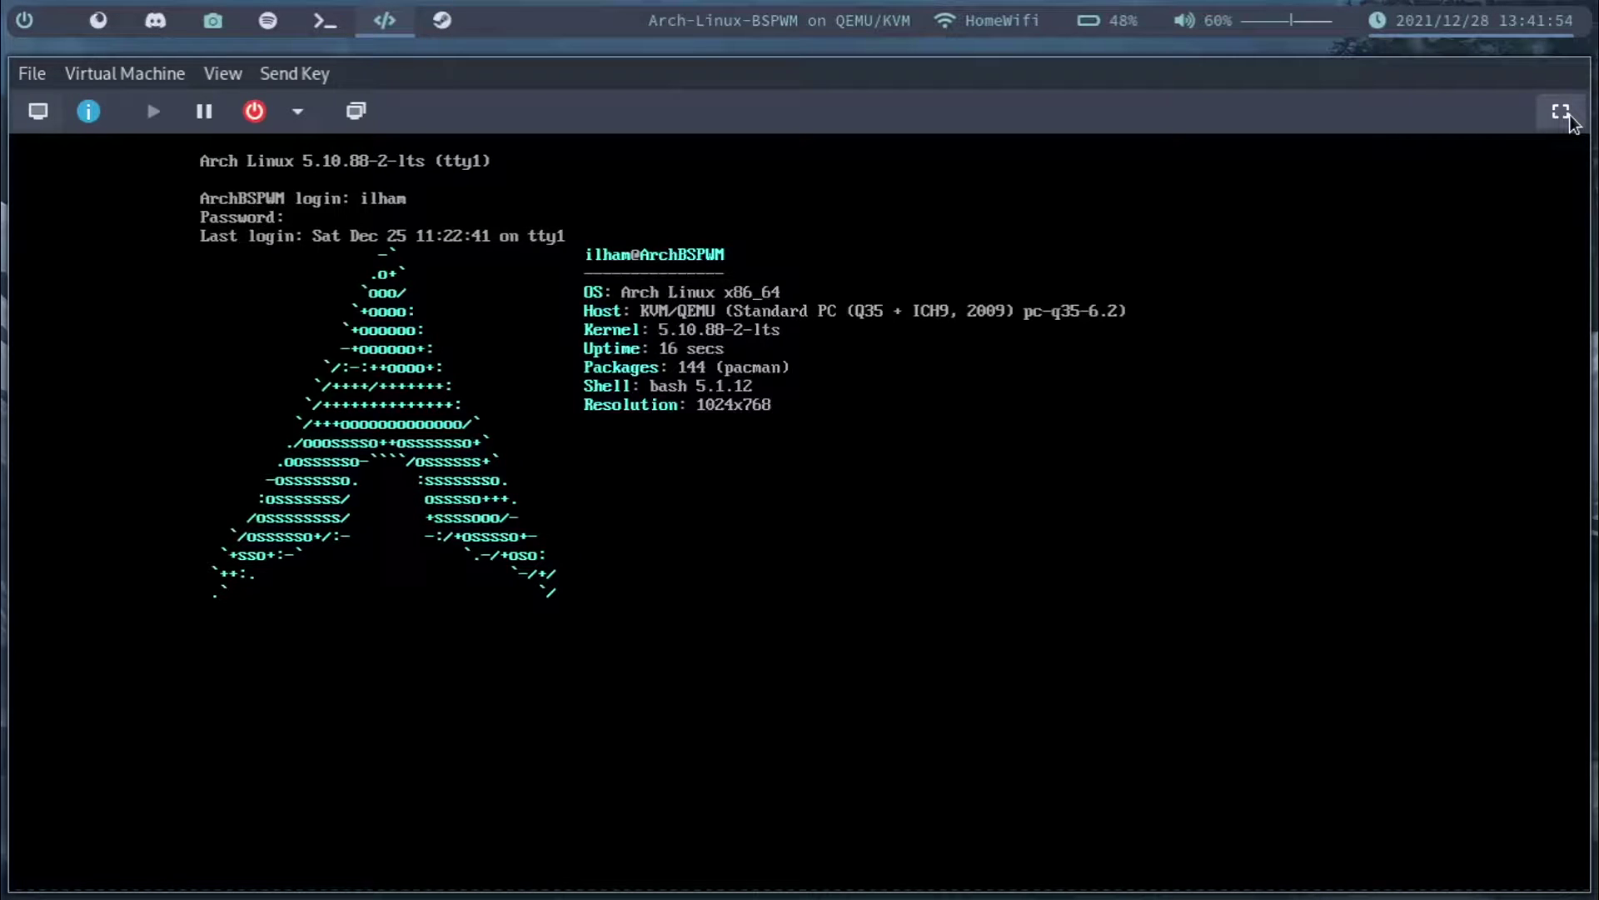
{"action": "type", "text": "cle"}
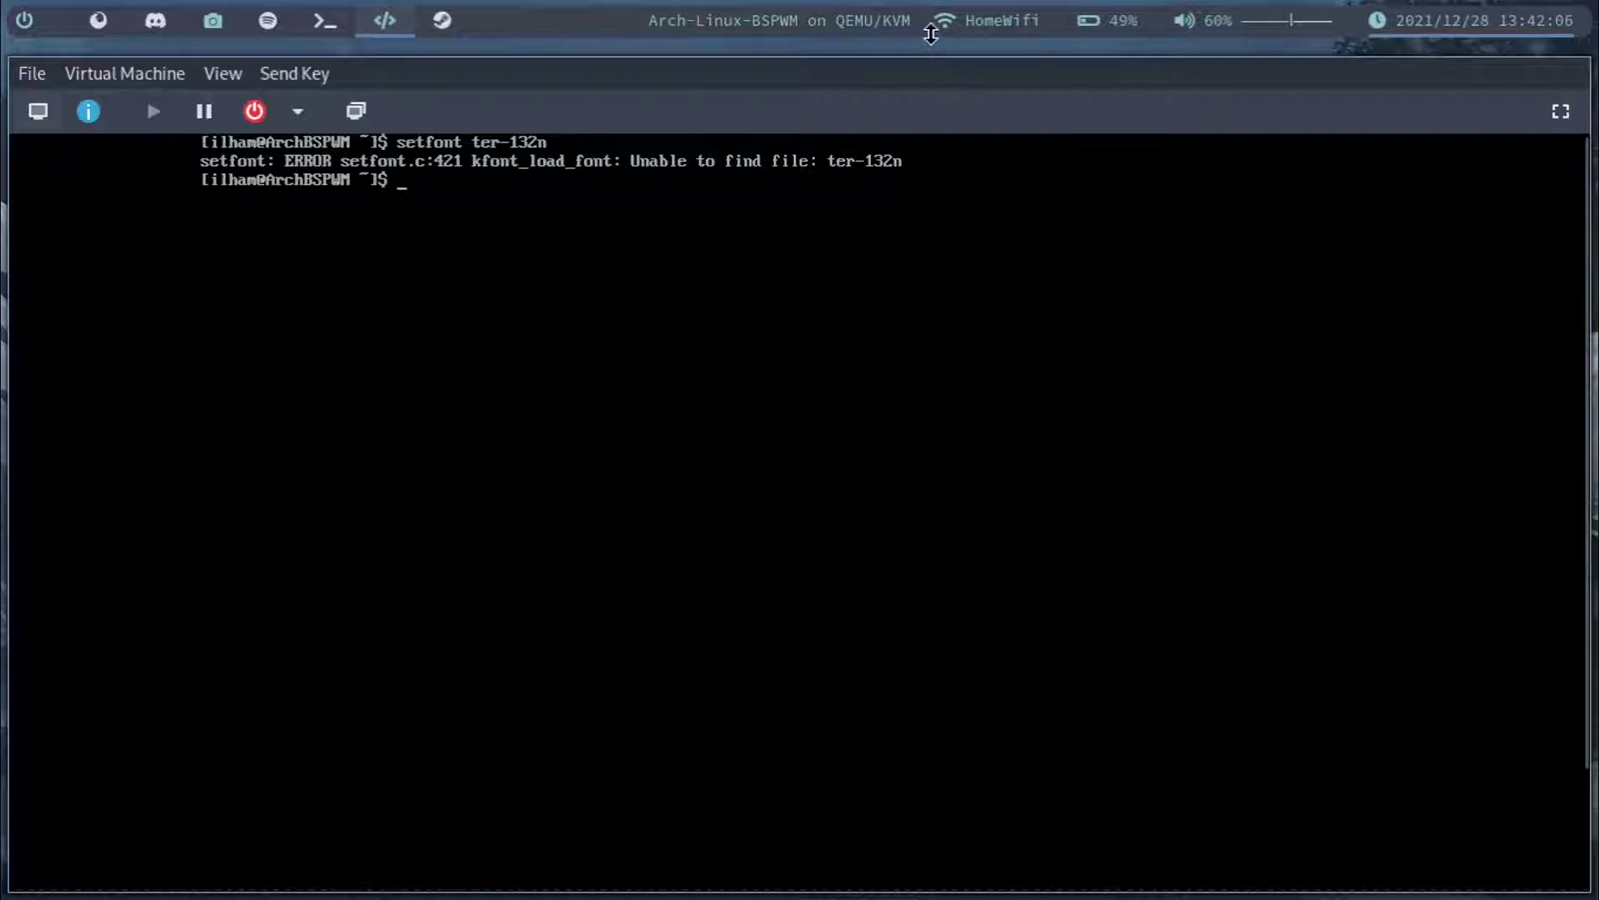
{"action": "left_click", "coordinate": [1561, 111]}
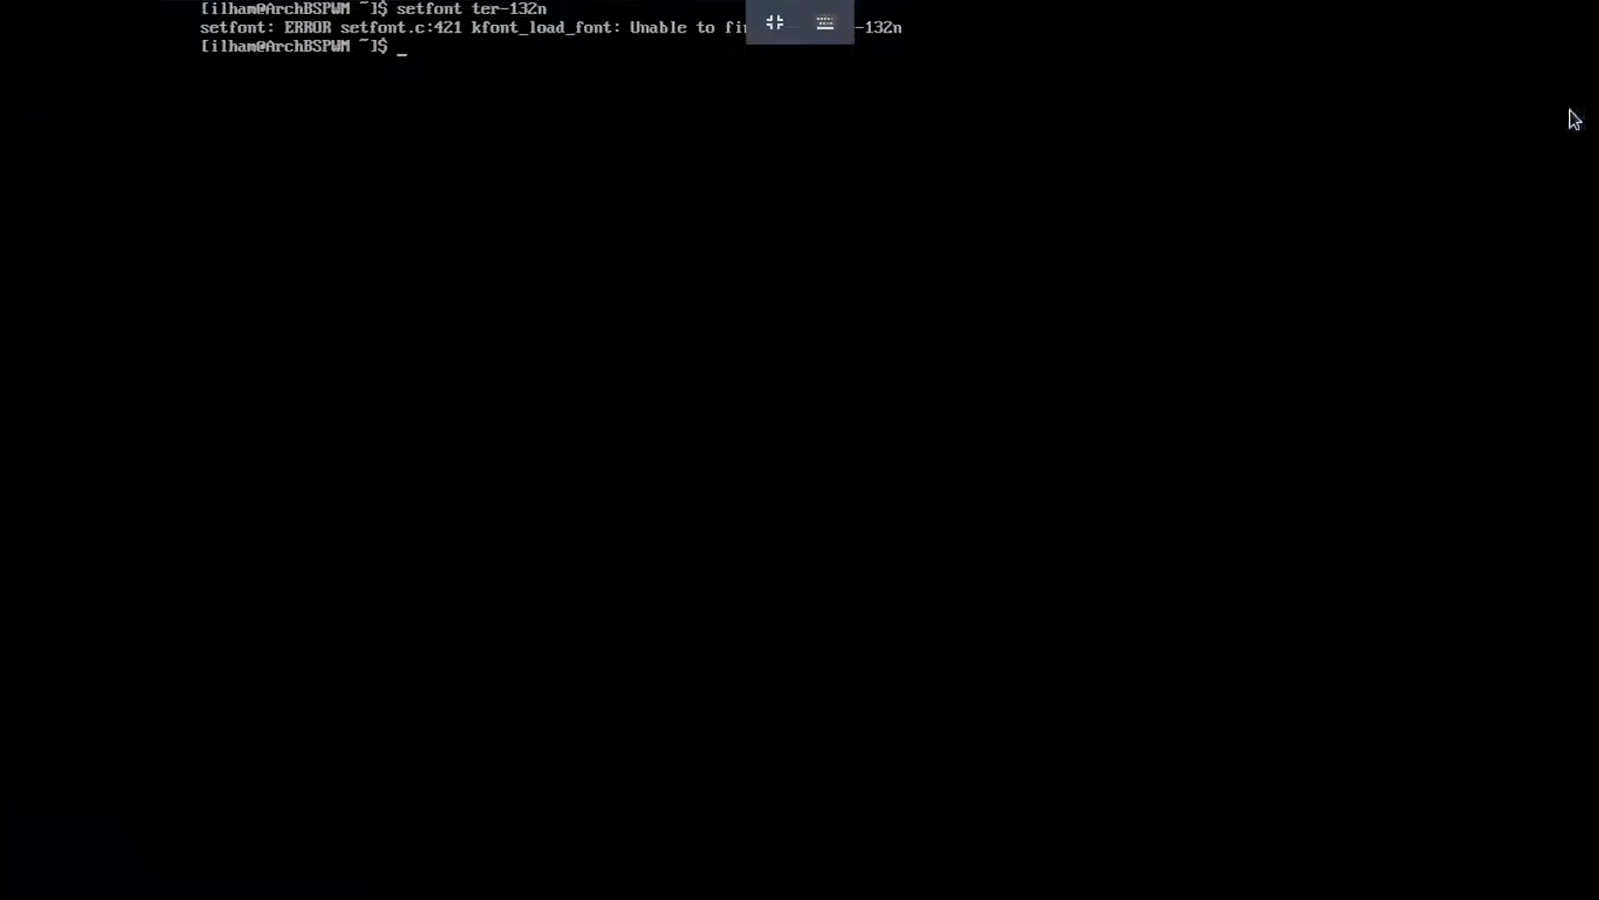
Try changing the console font with setfont and setfont 132
{"action": "type", "text": "se"}
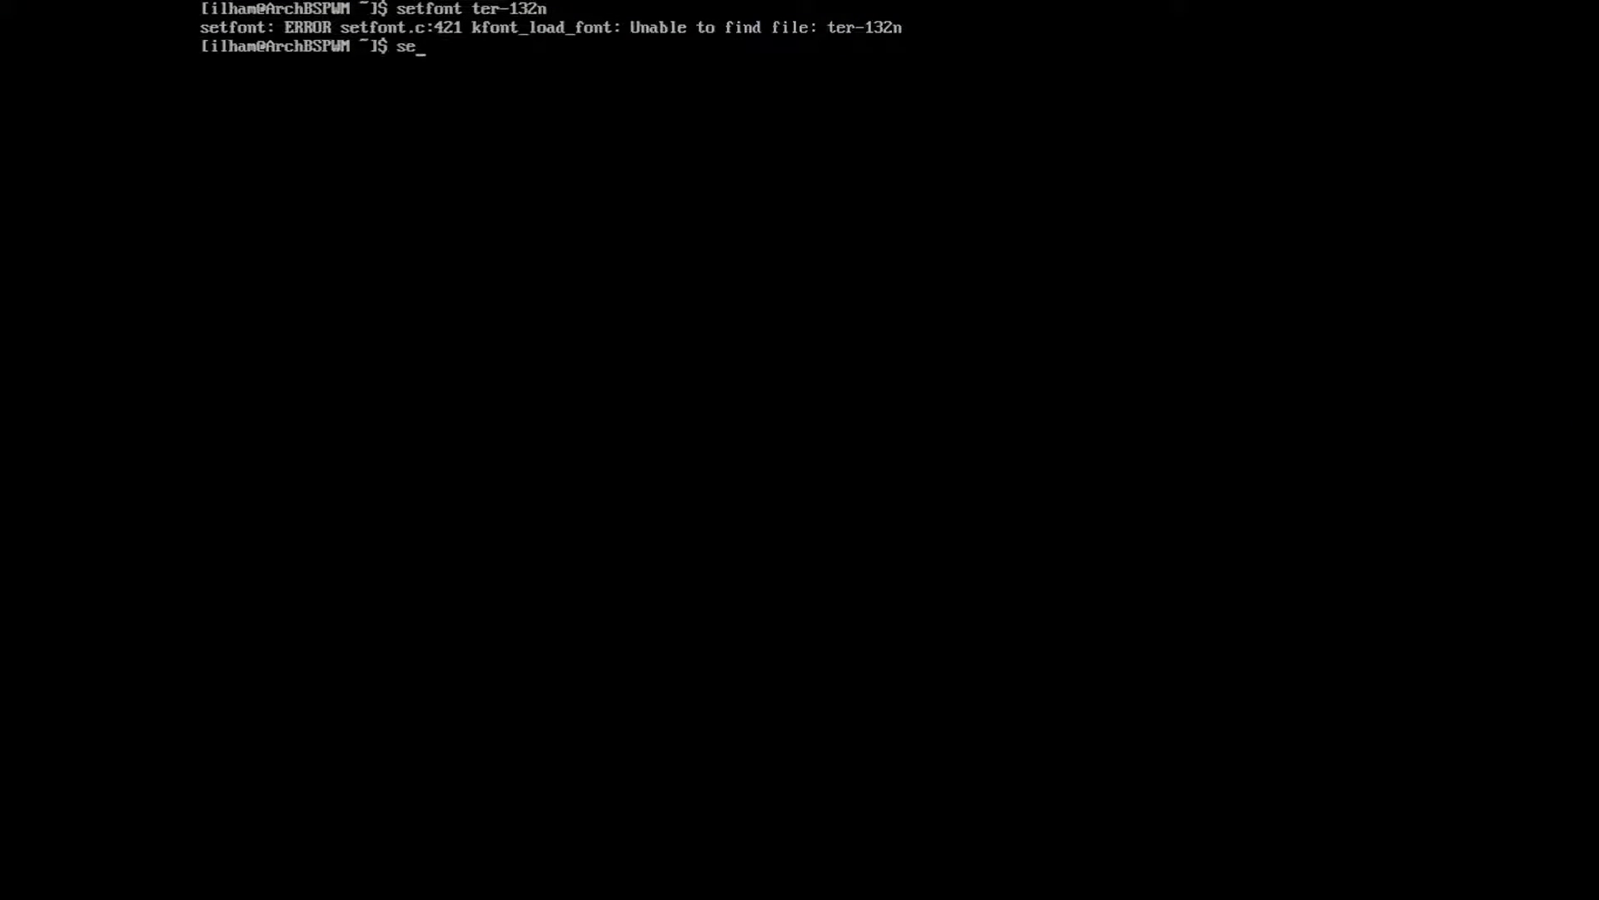
{"action": "type", "text": "tfont"}
{"action": "key", "text": "Return"}
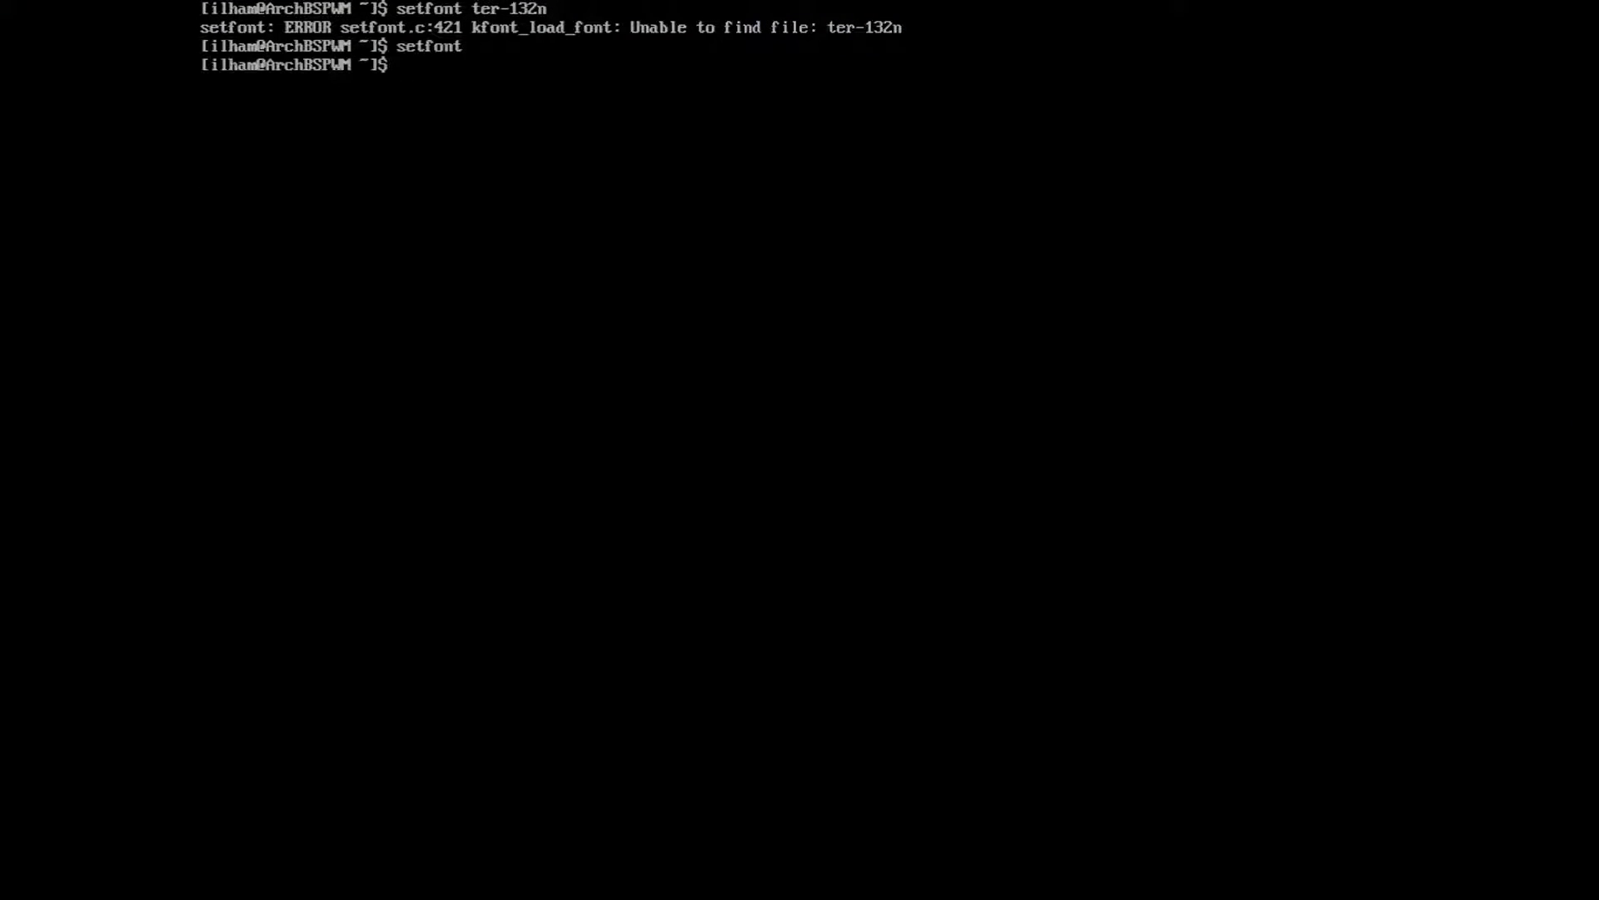
{"action": "type", "text": "setfo"}
{"action": "type", "text": "nt 132"}
{"action": "key", "text": "Return"}
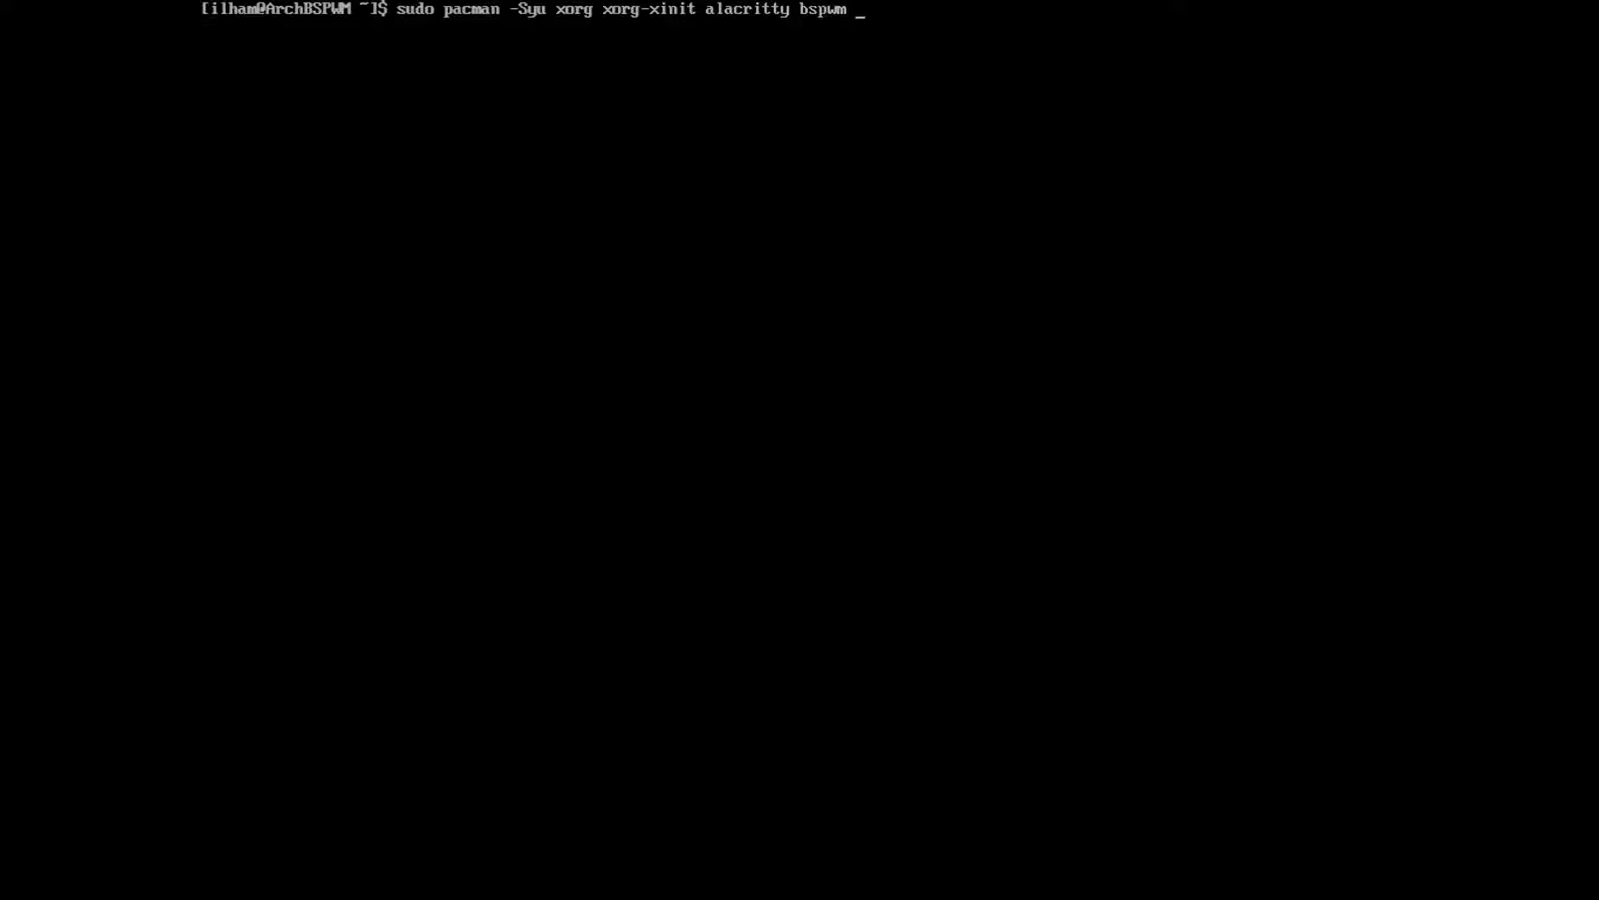
Add bspwm, sxhkd, nitrogen, picom, firefox, dmenu and xf86-video-qxl to the pacman command
{"action": "type", "text": "sxh"}
{"action": "type", "text": "kd"}
{"action": "type", "text": " nitrogen"}
{"action": "type", "text": " picom "}
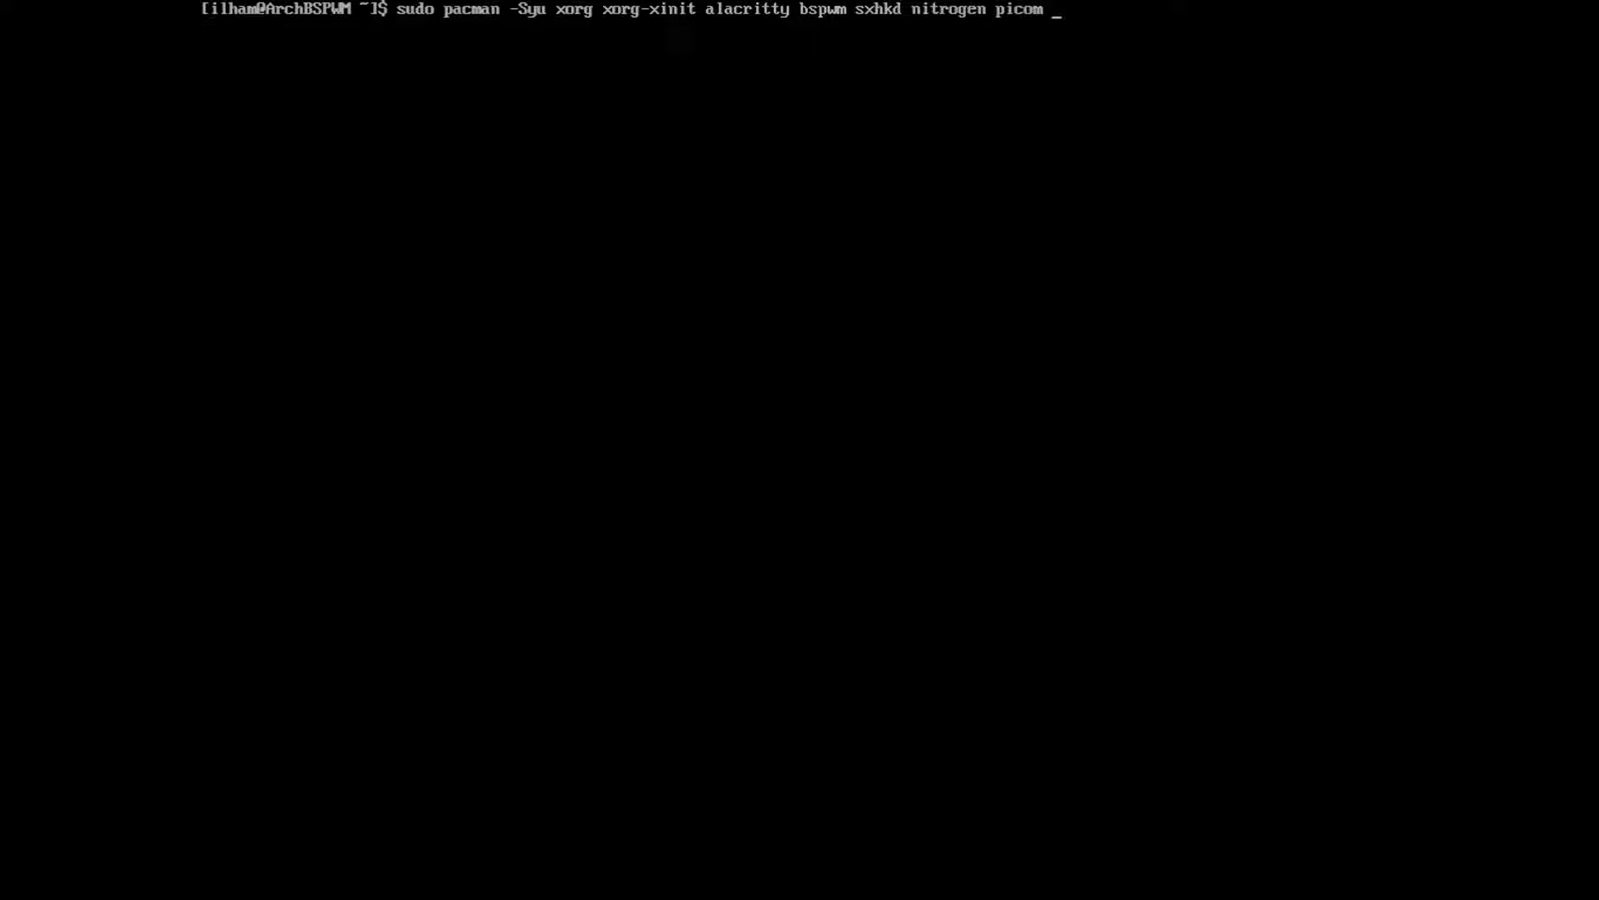
{"action": "type", "text": "fir"}
{"action": "type", "text": "efox"}
{"action": "type", "text": " dmenu "}
{"action": "type", "text": "xf8"}
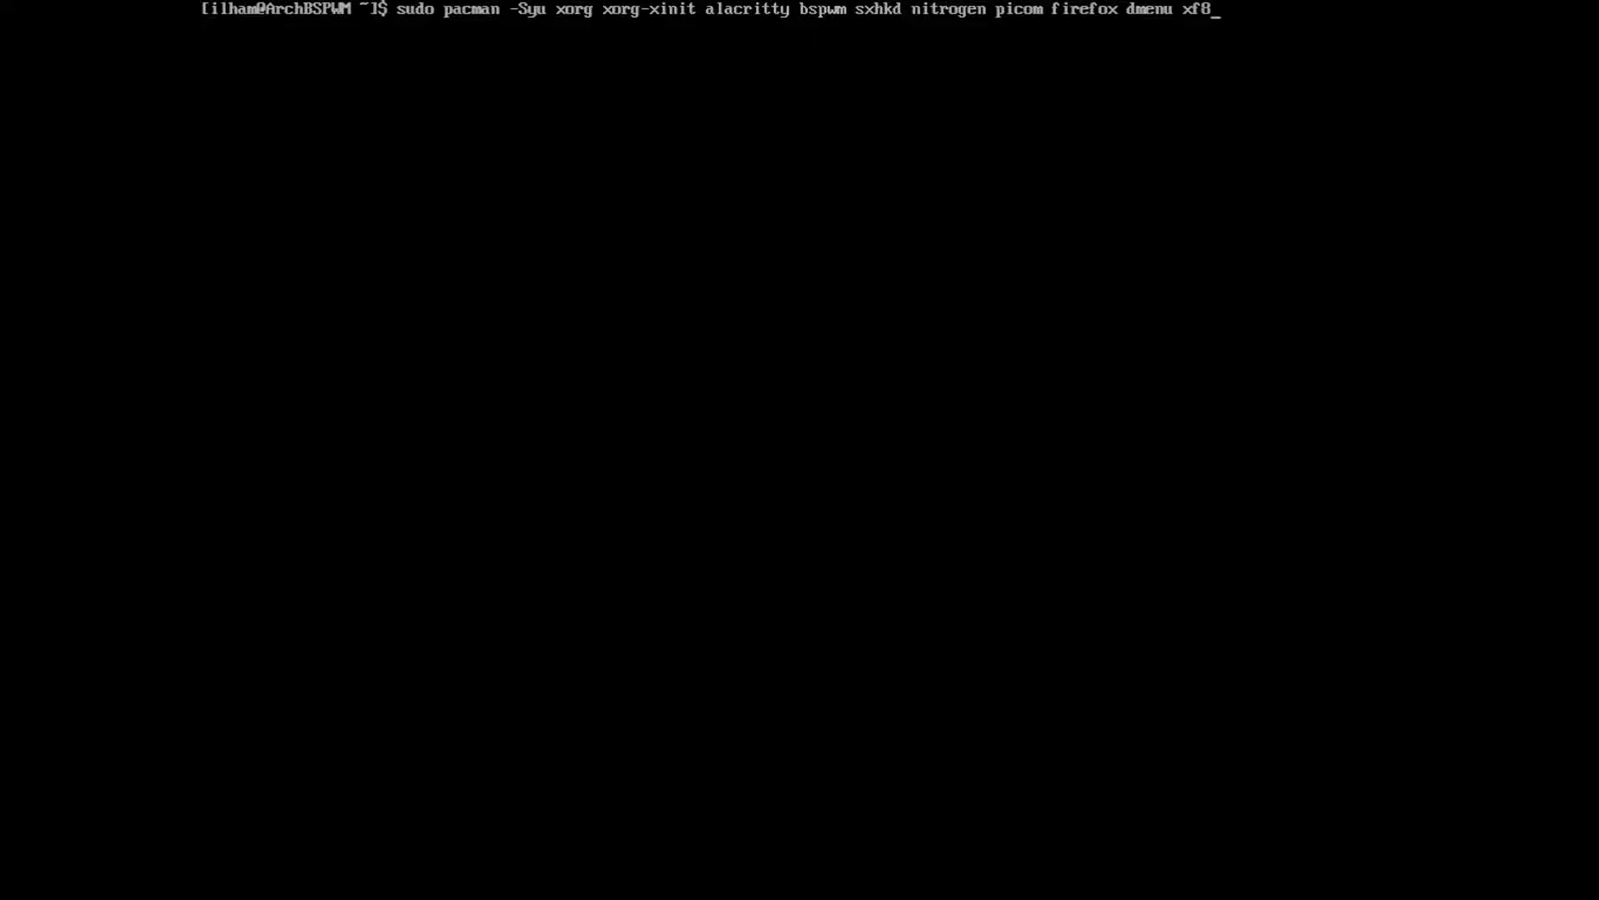
{"action": "type", "text": "6-"}
{"action": "type", "text": "video-"}
{"action": "type", "text": "qxl"}
Try amdgpu, intel and nvidia nvidia-utils as the video driver in the install command
{"action": "key", "text": "BackSpace"}
{"action": "key", "text": "BackSpace"}
{"action": "key", "text": "BackSpace"}
{"action": "type", "text": "qxl"}
{"action": "key", "text": "BackSpace"}
{"action": "key", "text": "BackSpace"}
{"action": "key", "text": "BackSpace"}
{"action": "type", "text": "amdg"}
{"action": "type", "text": "pu"}
{"action": "key", "text": "BackSpace"}
{"action": "key", "text": "BackSpace"}
{"action": "key", "text": "BackSpace"}
{"action": "key", "text": "BackSpace"}
{"action": "key", "text": "BackSpace"}
{"action": "type", "text": "in"}
{"action": "type", "text": "tel"}
{"action": "key", "text": "BackSpace"}
{"action": "key", "text": "BackSpace"}
{"action": "key", "text": "BackSpace"}
{"action": "key", "text": "BackSpace"}
{"action": "key", "text": "BackSpace"}
{"action": "key", "text": "BackSpace"}
{"action": "key", "text": "BackSpace"}
{"action": "key", "text": "BackSpace"}
{"action": "key", "text": "BackSpace"}
{"action": "key", "text": "BackSpace"}
{"action": "key", "text": "BackSpace"}
{"action": "type", "text": "nv"}
{"action": "type", "text": "idia nvidia-"}
{"action": "type", "text": "utils"}
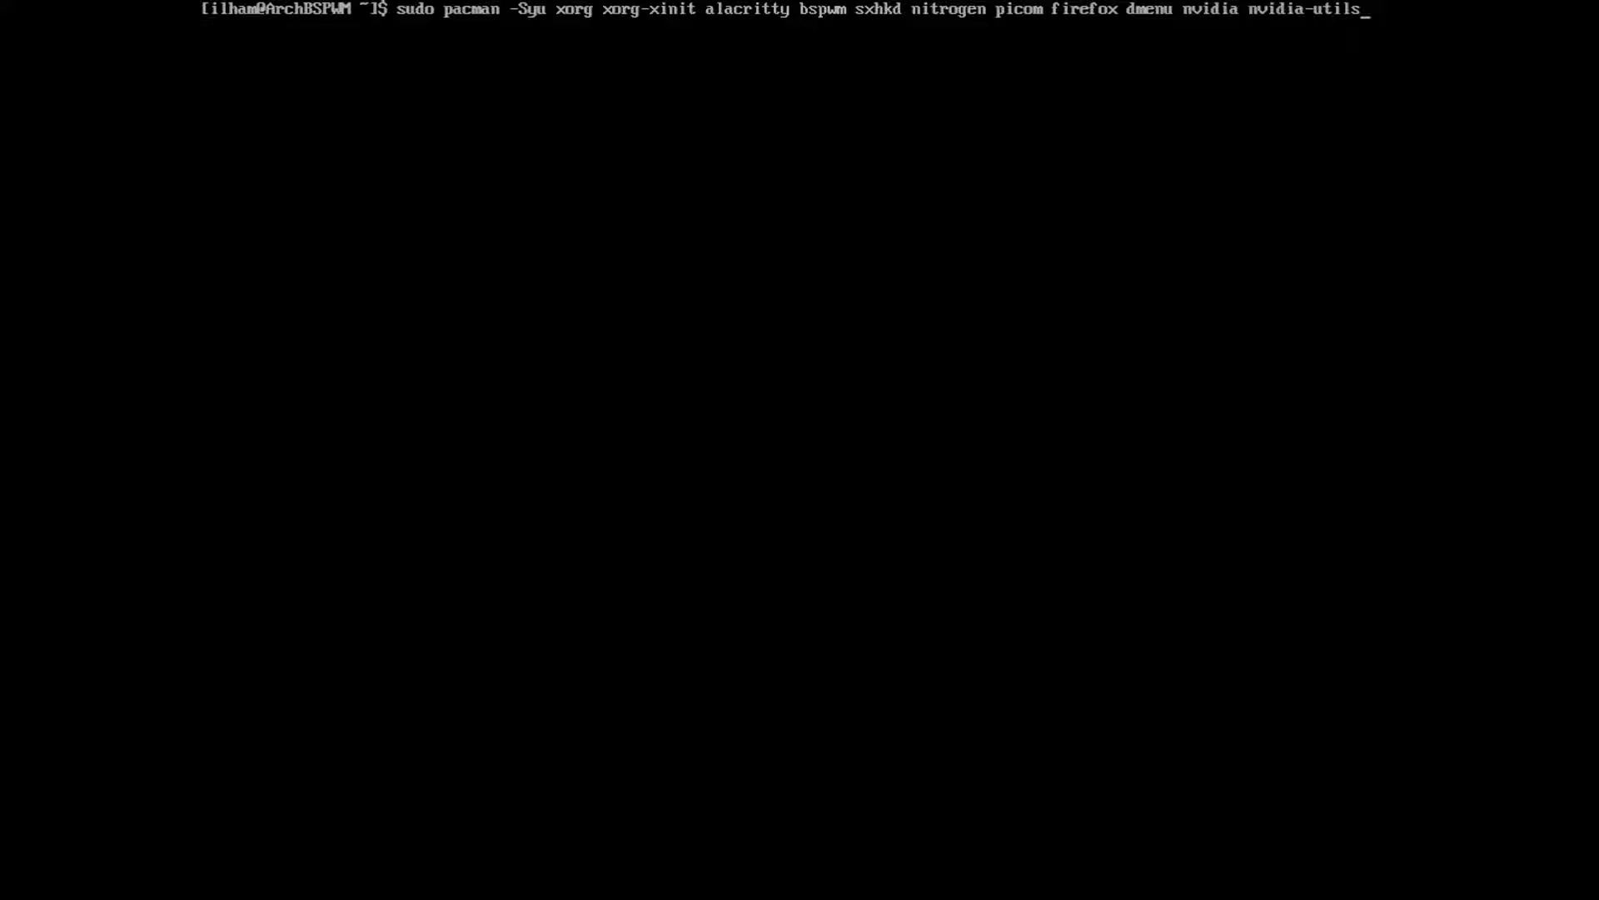
{"action": "key", "text": "BackSpace"}
{"action": "key", "text": "BackSpace"}
{"action": "key", "text": "BackSpace"}
{"action": "key", "text": "BackSpace"}
{"action": "key", "text": "BackSpace"}
{"action": "key", "text": "BackSpace"}
{"action": "key", "text": "BackSpace"}
{"action": "key", "text": "BackSpace"}
{"action": "key", "text": "BackSpace"}
End the command with xf86-video-qxl lxsession and leave the fullscreen console
{"action": "type", "text": "x"}
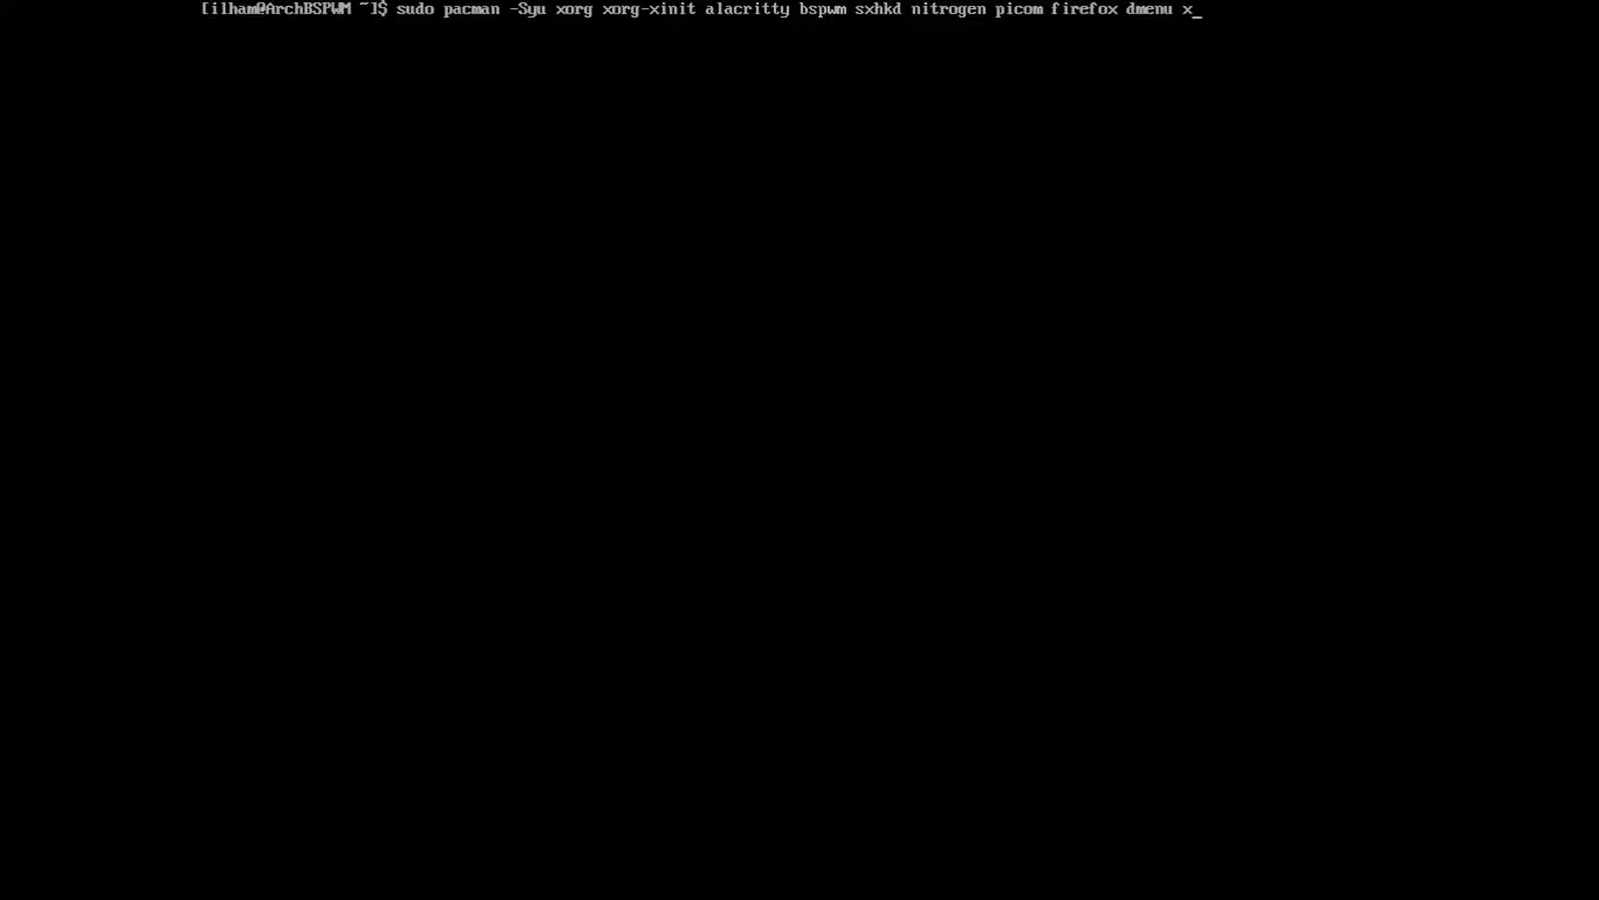
{"action": "type", "text": "f86-"}
{"action": "type", "text": "v"}
{"action": "type", "text": "ideo-q"}
{"action": "type", "text": "xl "}
{"action": "type", "text": "lxsession"}
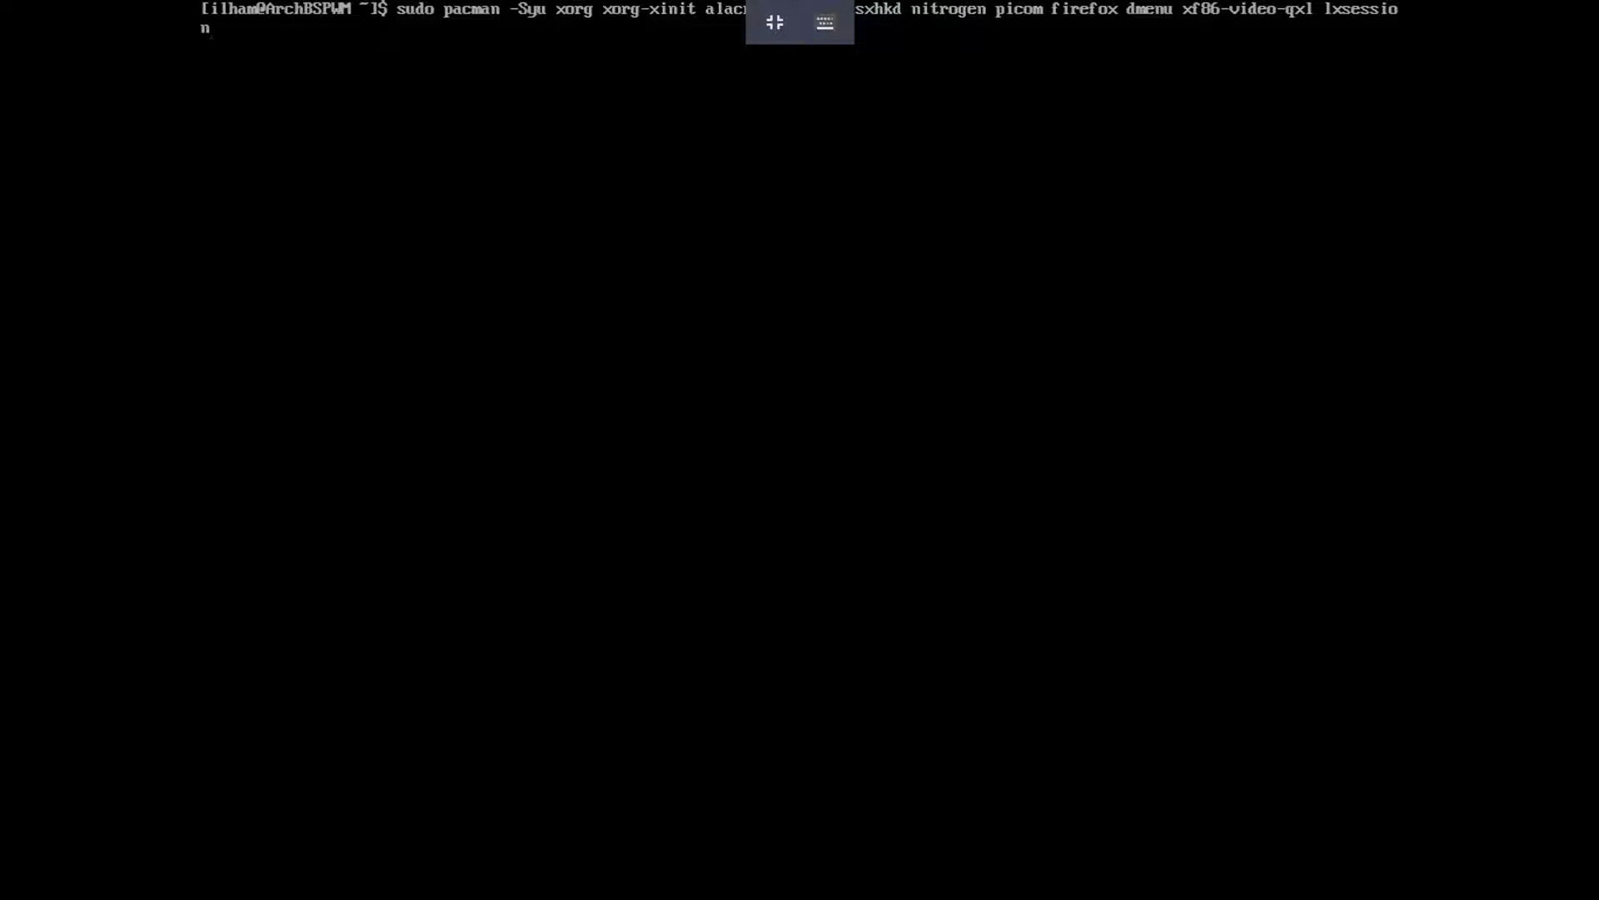
{"action": "left_click", "coordinate": [774, 23]}
{"action": "type", "text": "["}
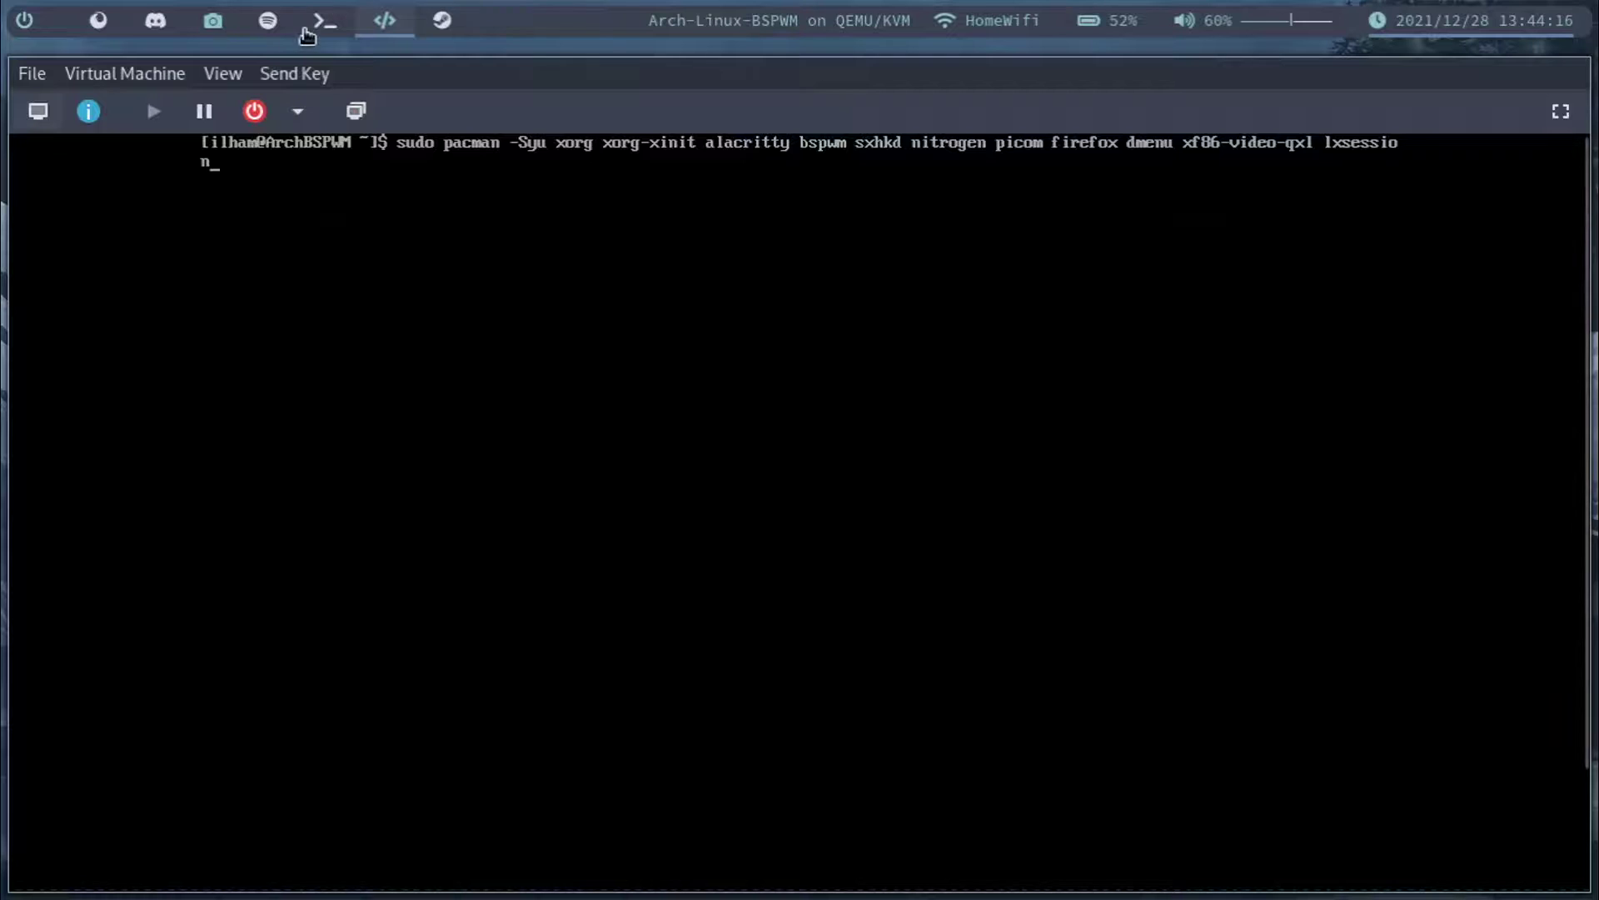
Run systemctl reload --now auto-cpufreq in a new Alacritty, cancel the password prompt, and close it
{"action": "left_click", "coordinate": [324, 23]}
{"action": "key", "text": "super+Return"}
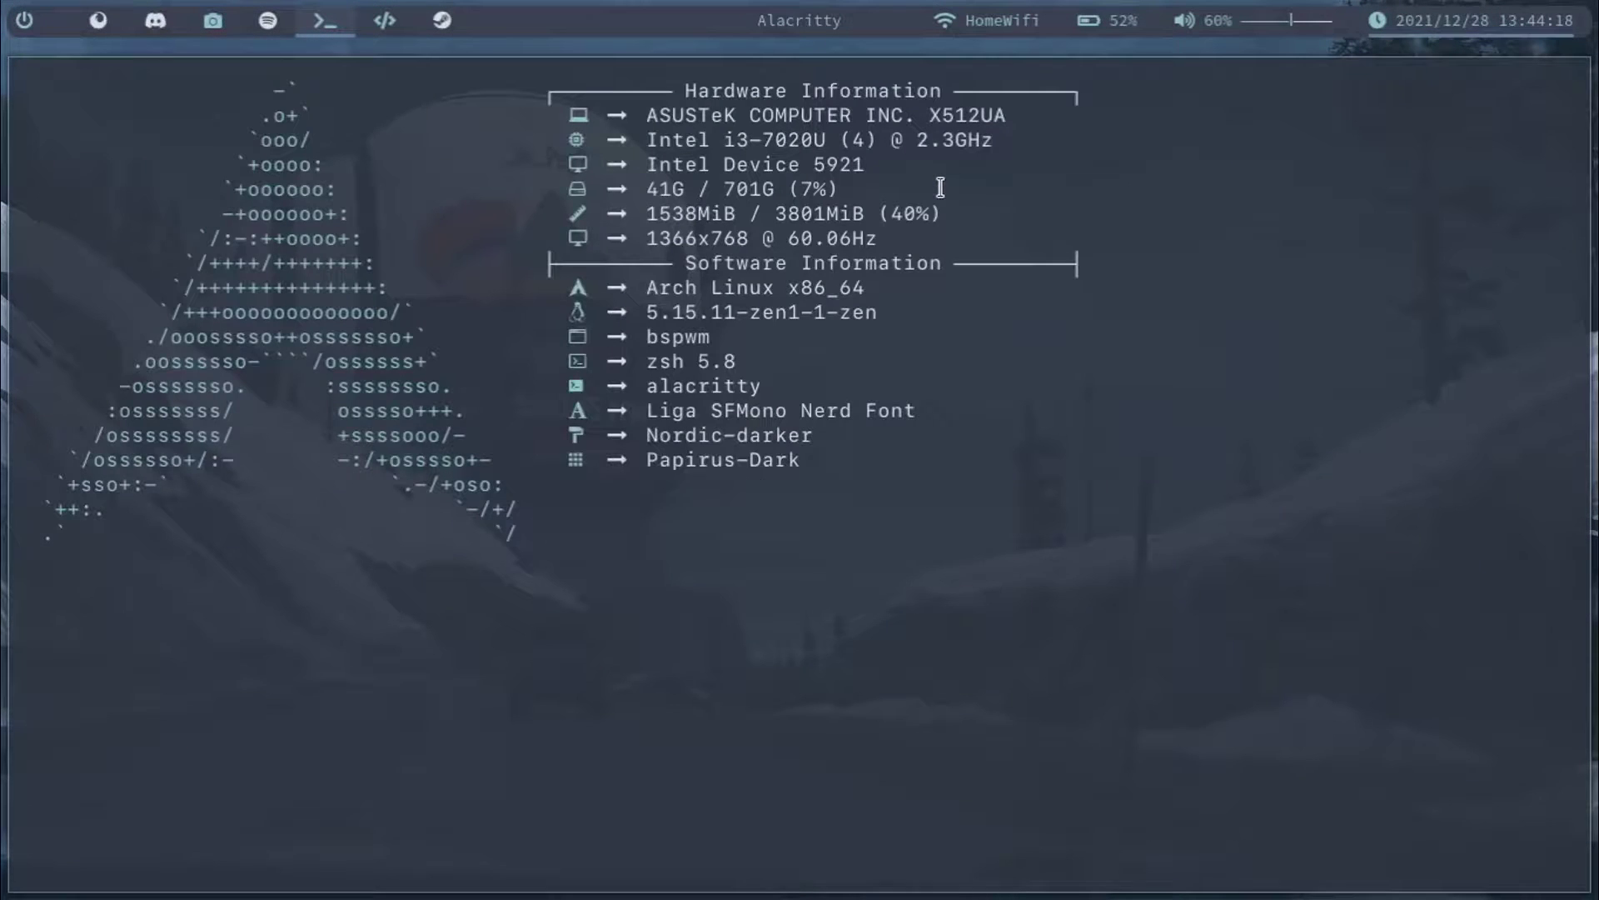
{"action": "type", "text": "systemctl "}
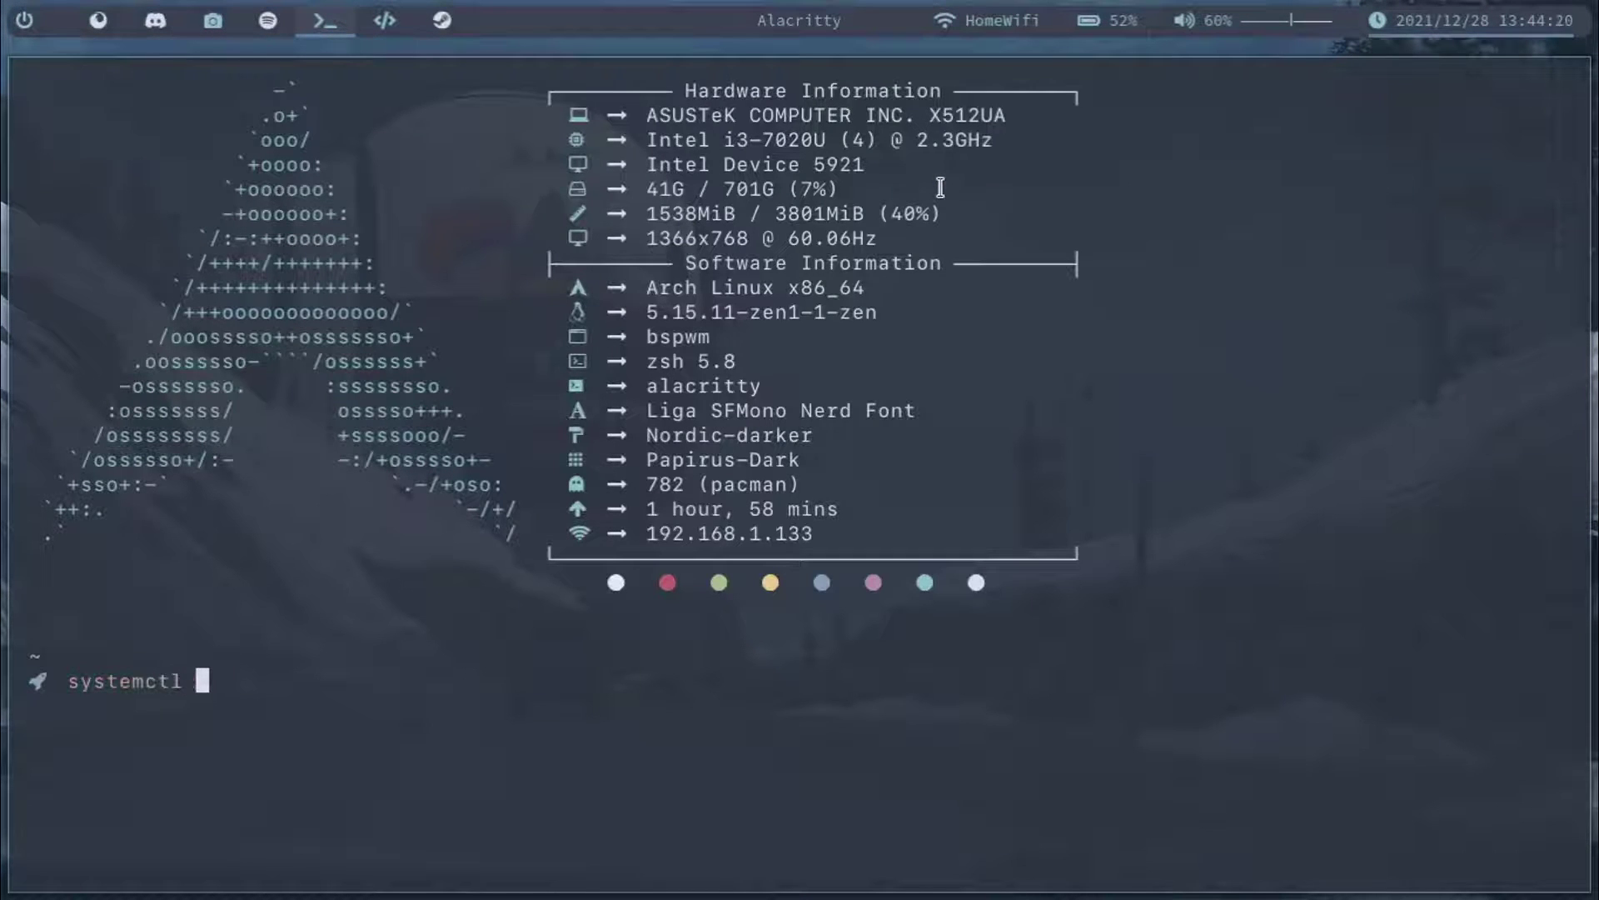
{"action": "type", "text": "reload --now "}
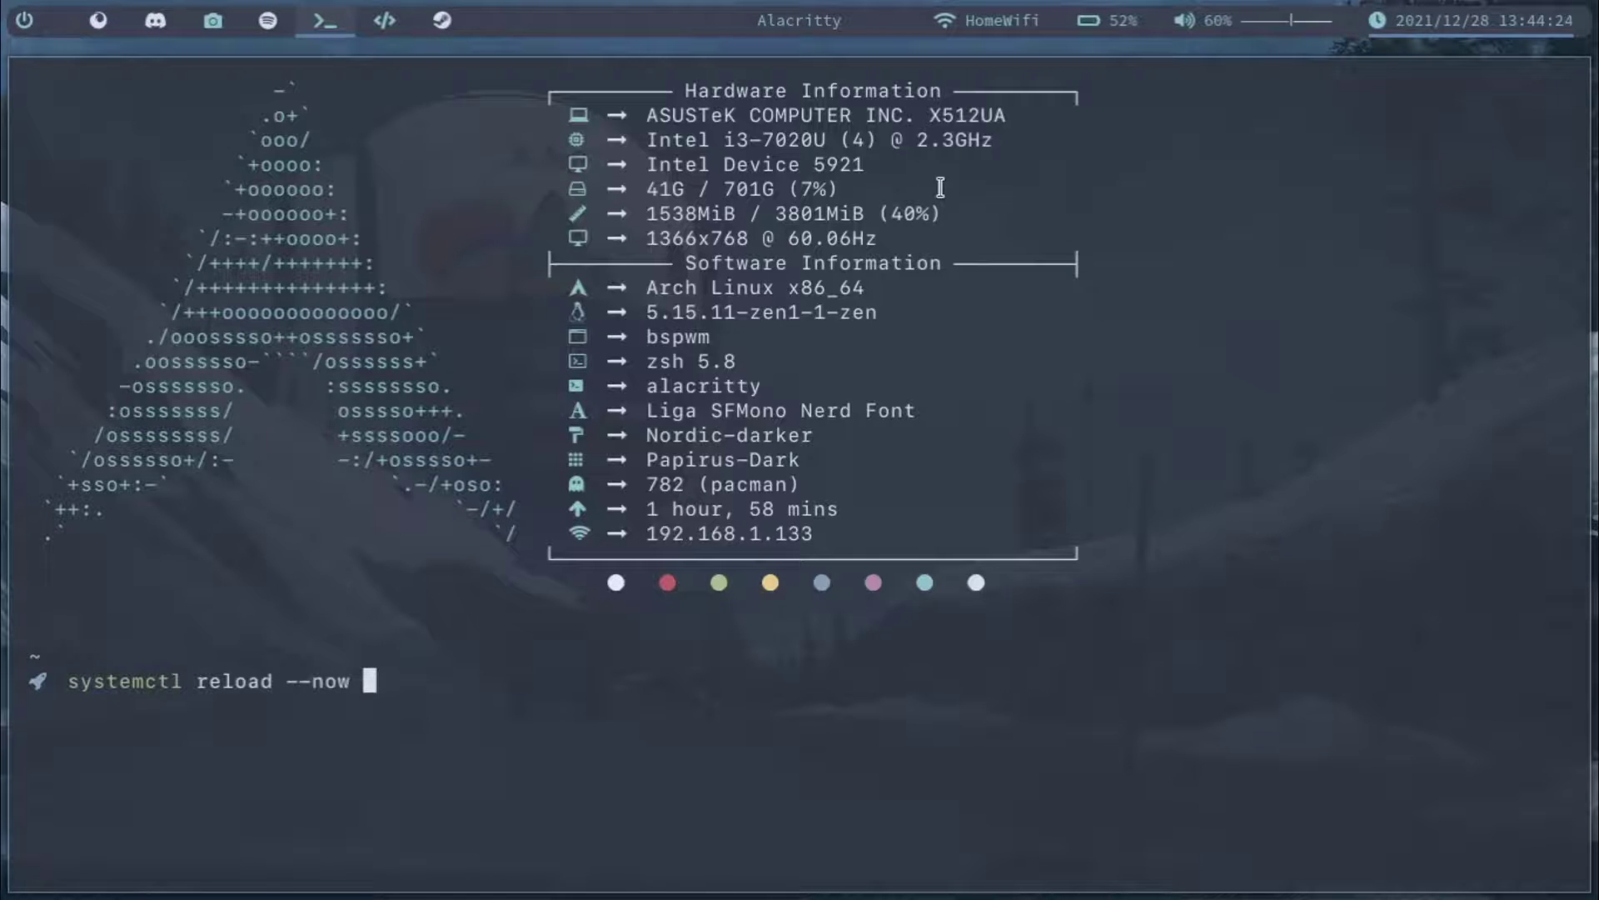
{"action": "type", "text": "auto-cpuf"}
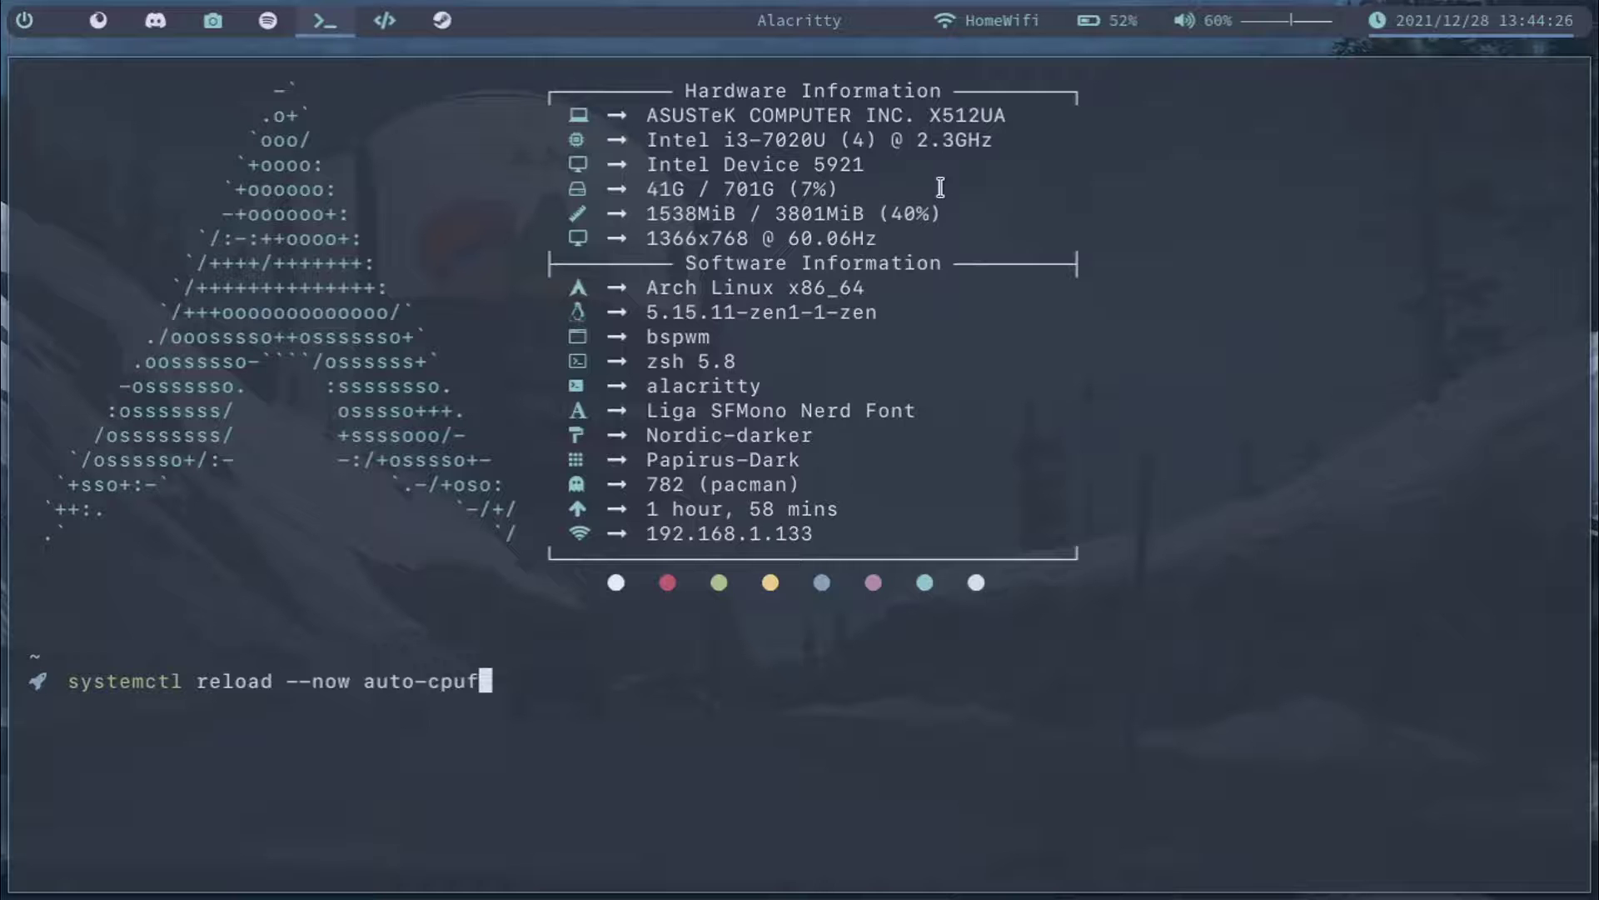
{"action": "type", "text": "req"}
{"action": "key", "text": "Return"}
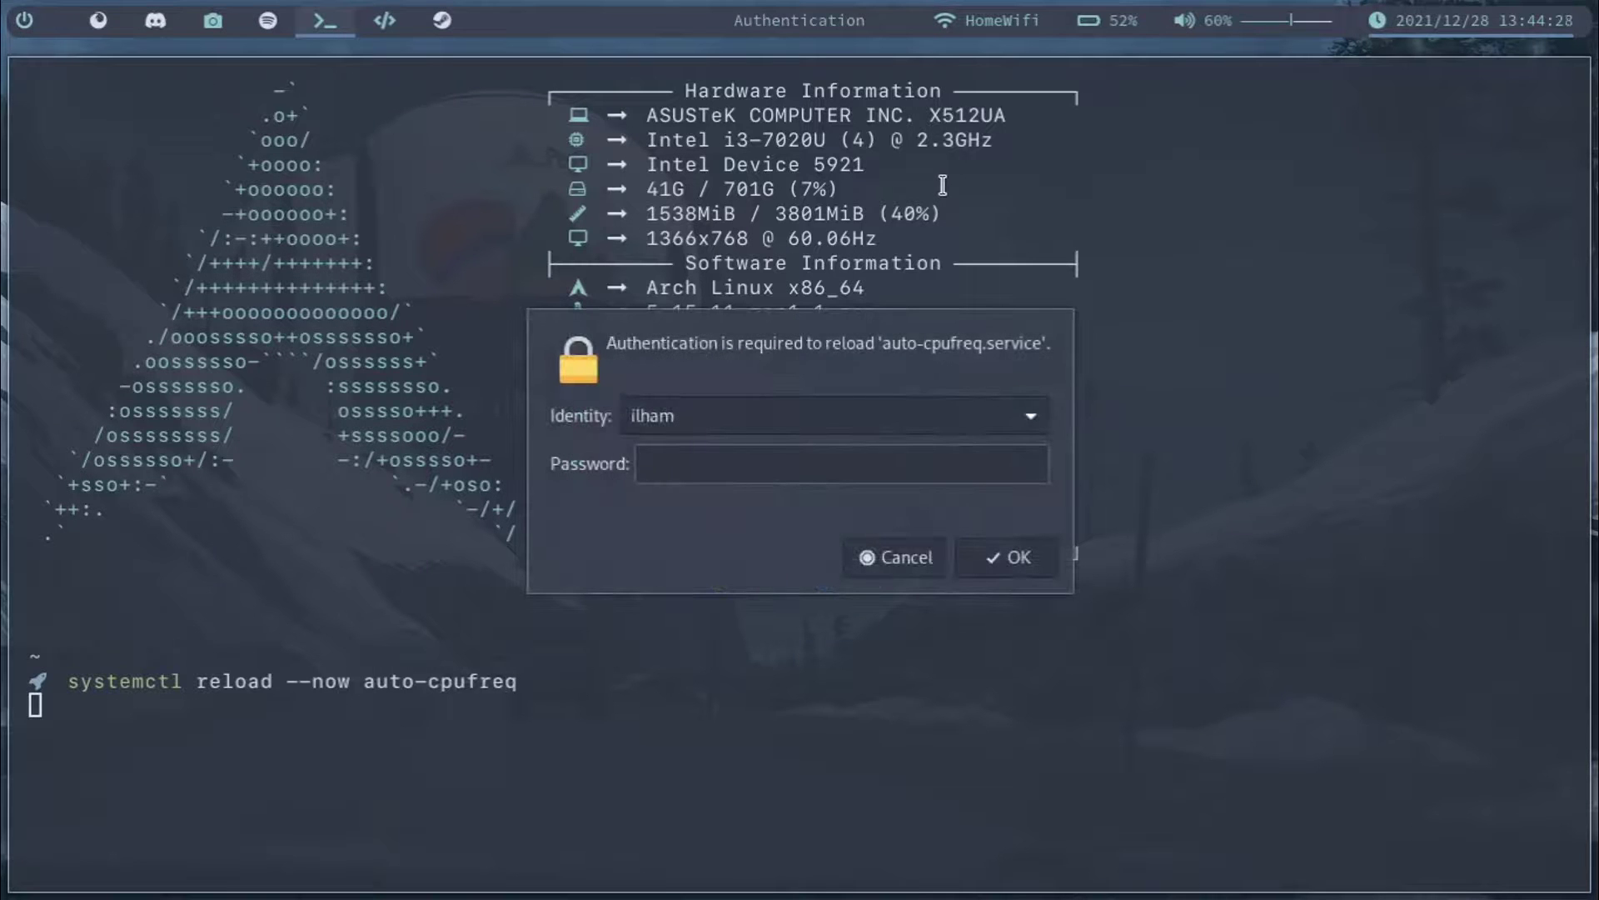
{"action": "mouse_move", "coordinate": [624, 392]}
{"action": "left_mouse_down"}
{"action": "mouse_move", "coordinate": [426, 151]}
{"action": "mouse_move", "coordinate": [825, 330]}
{"action": "left_mouse_up"}
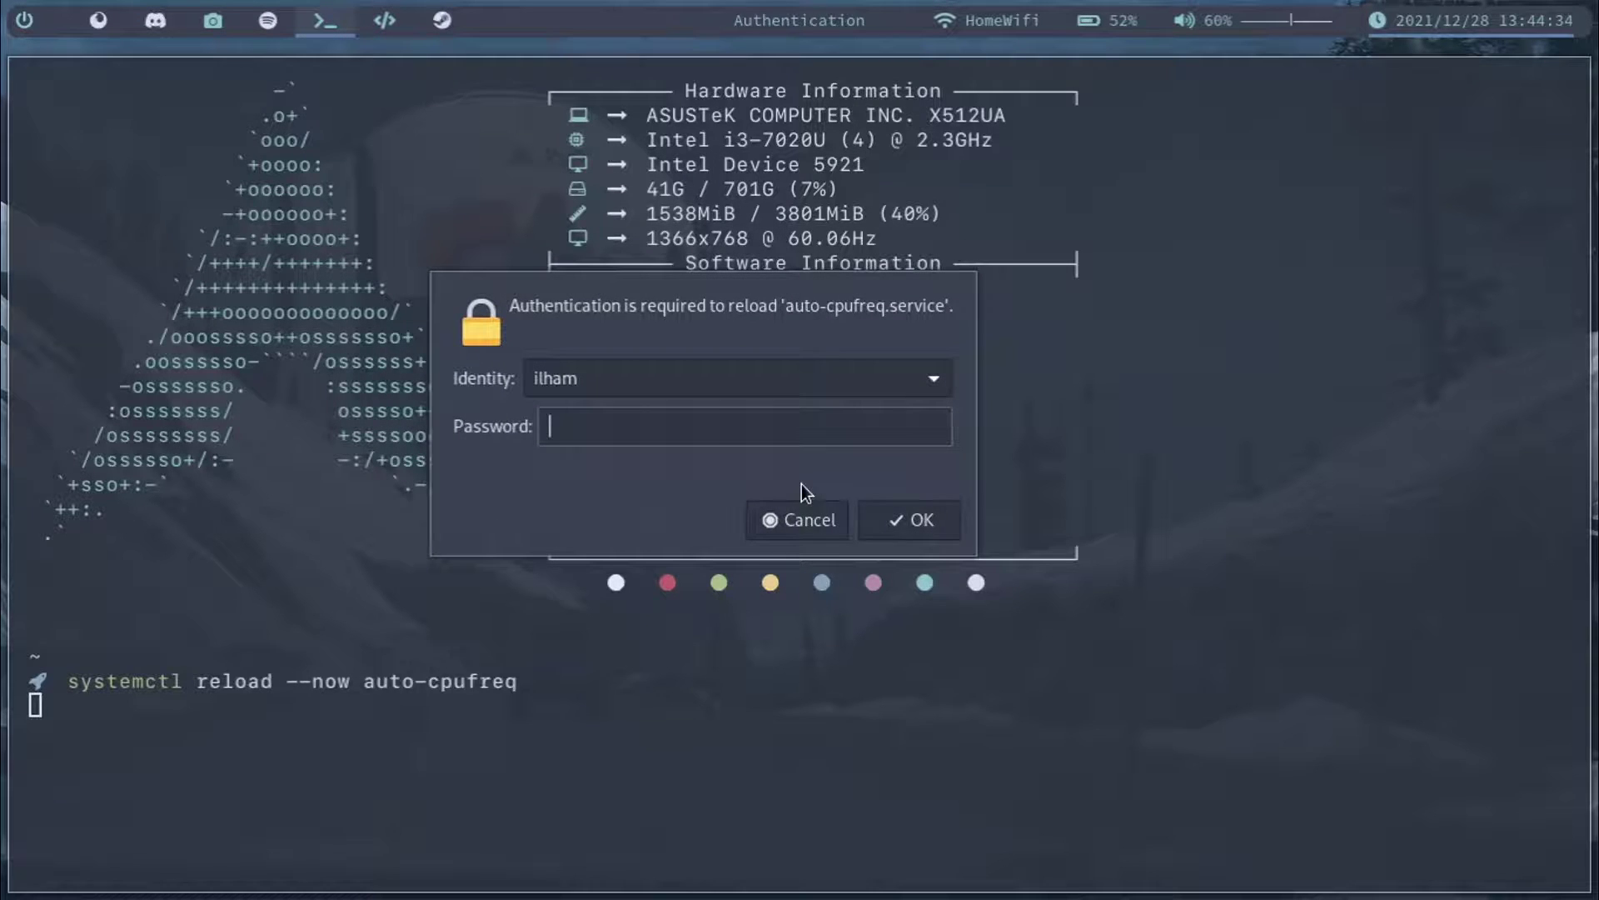
{"action": "left_click", "coordinate": [838, 521]}
{"action": "key", "text": "ctrl+d"}
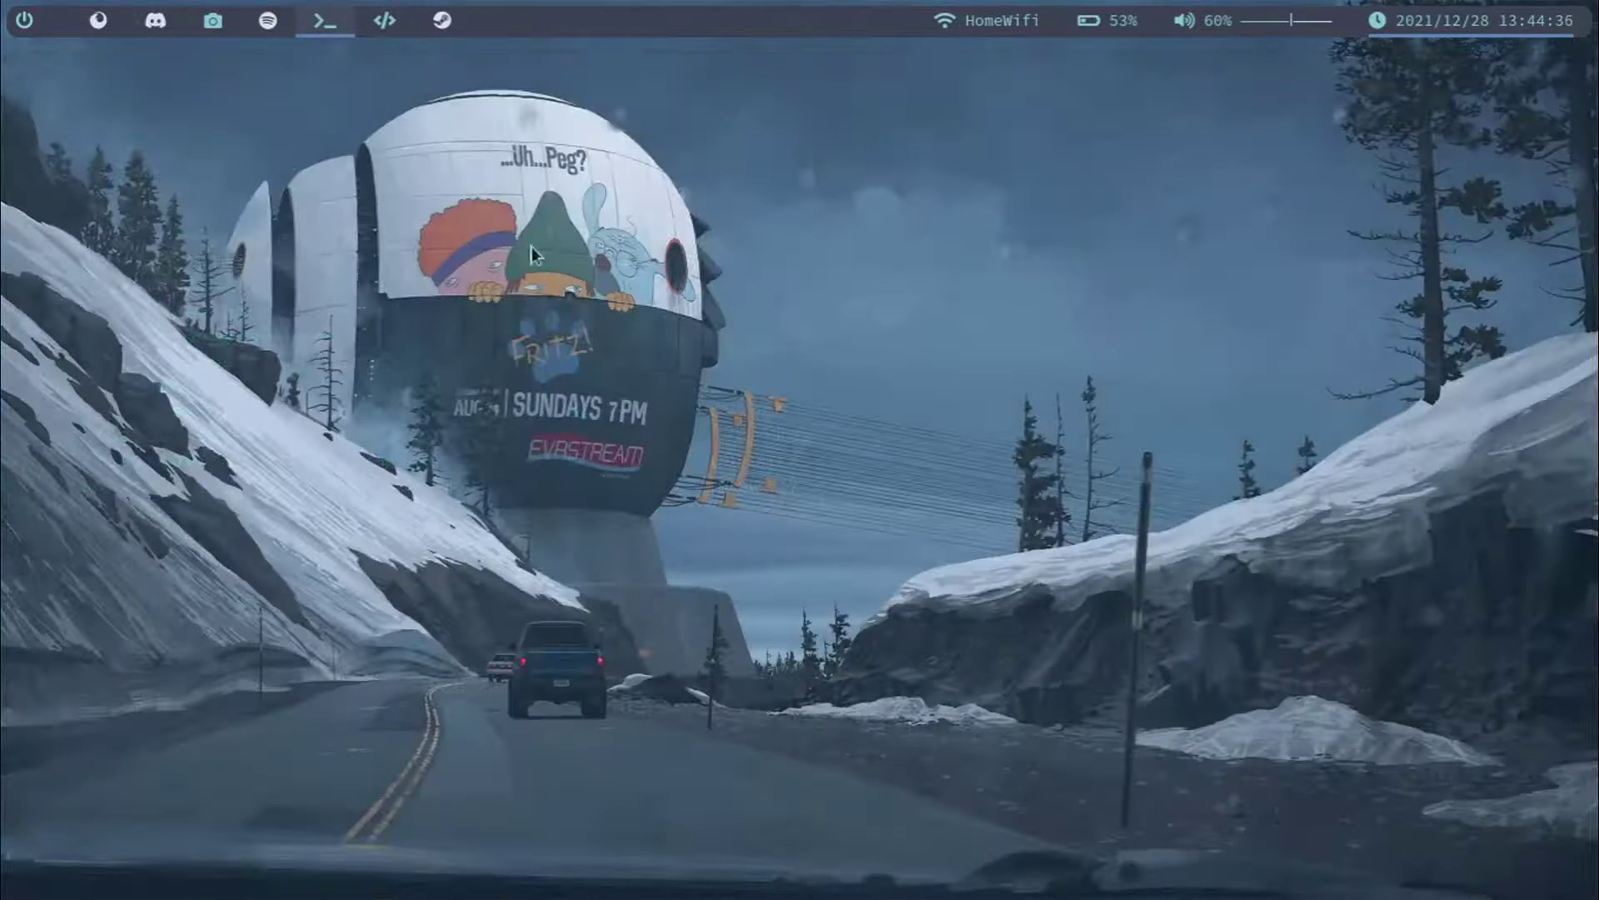
Submit the pacman install with the sudo password, accept default xorg members and font provider, confirm with y
{"action": "left_click", "coordinate": [384, 20]}
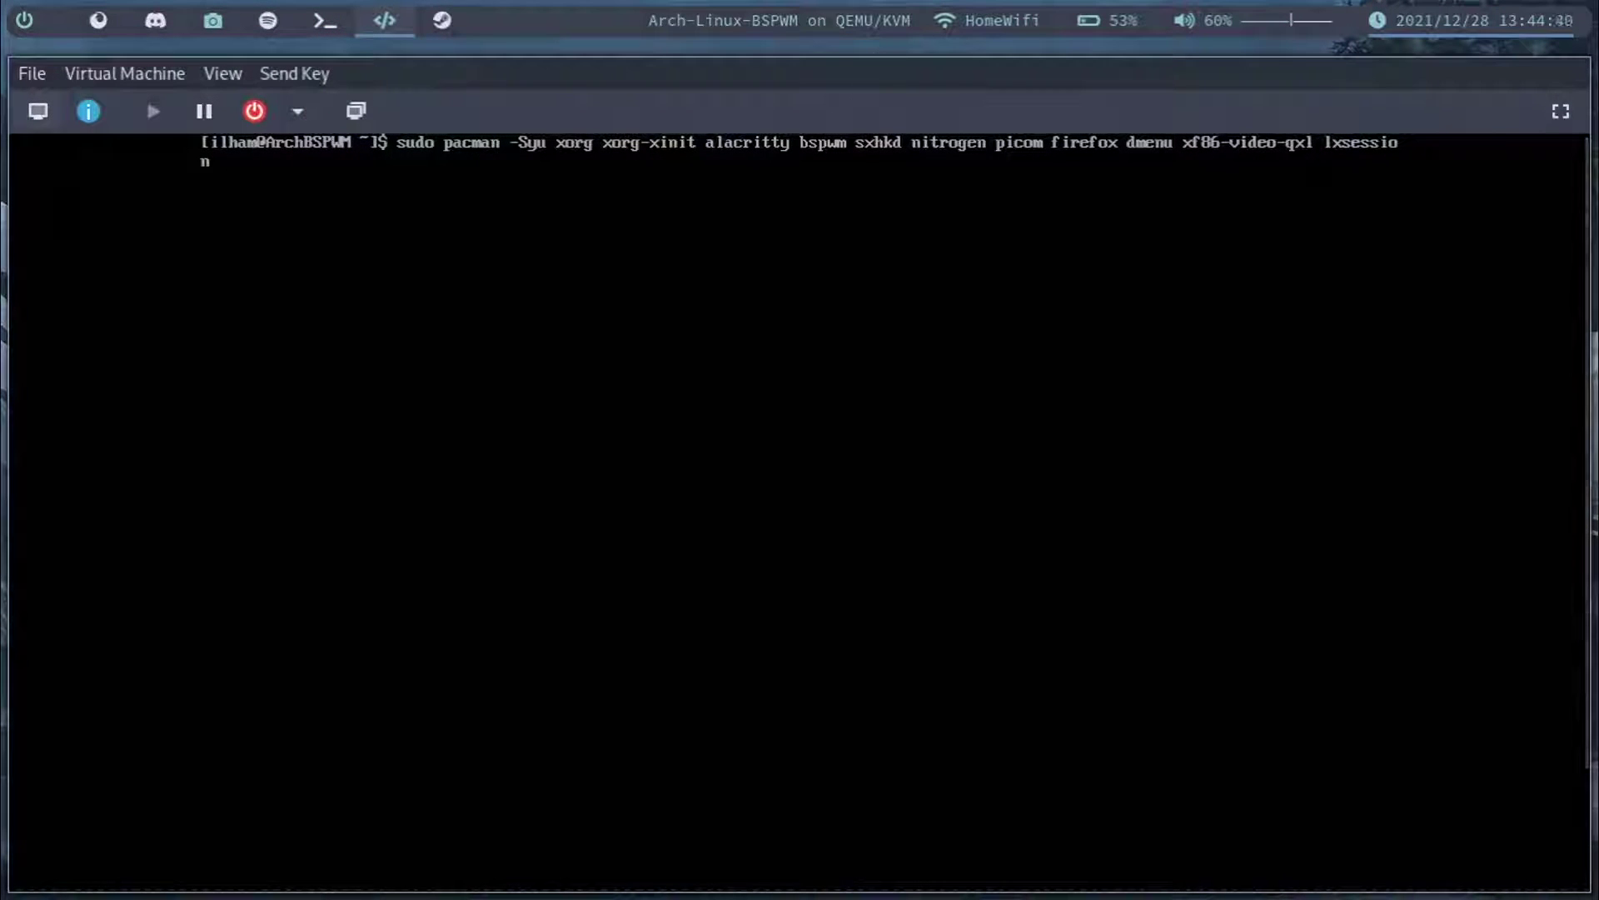
{"action": "left_click", "coordinate": [1560, 111]}
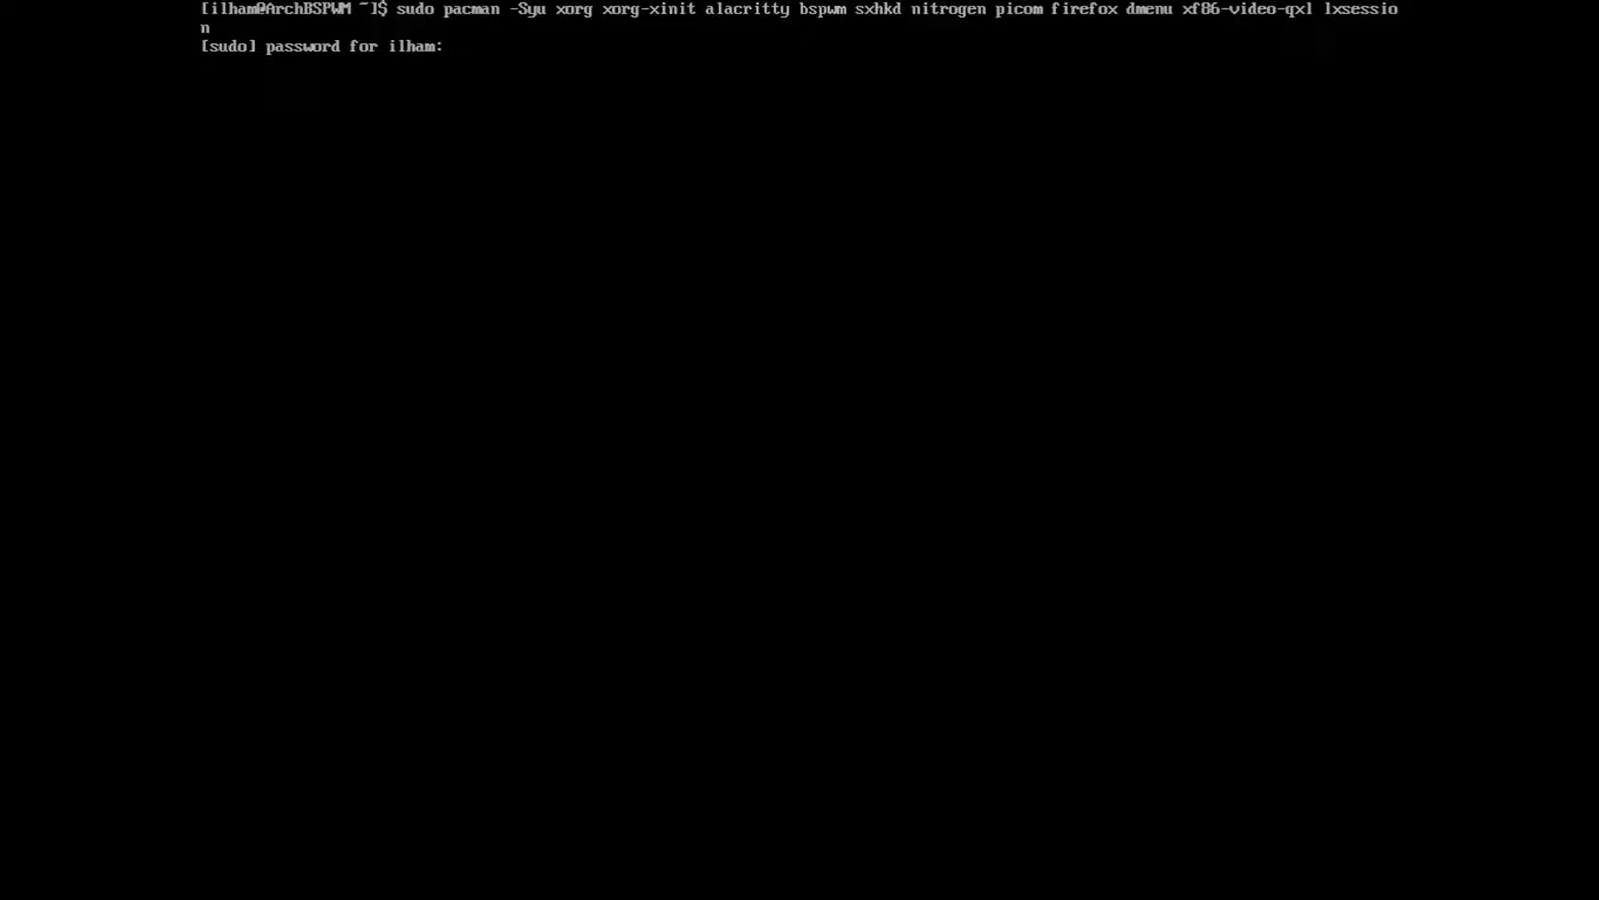
{"action": "key", "text": "Return"}
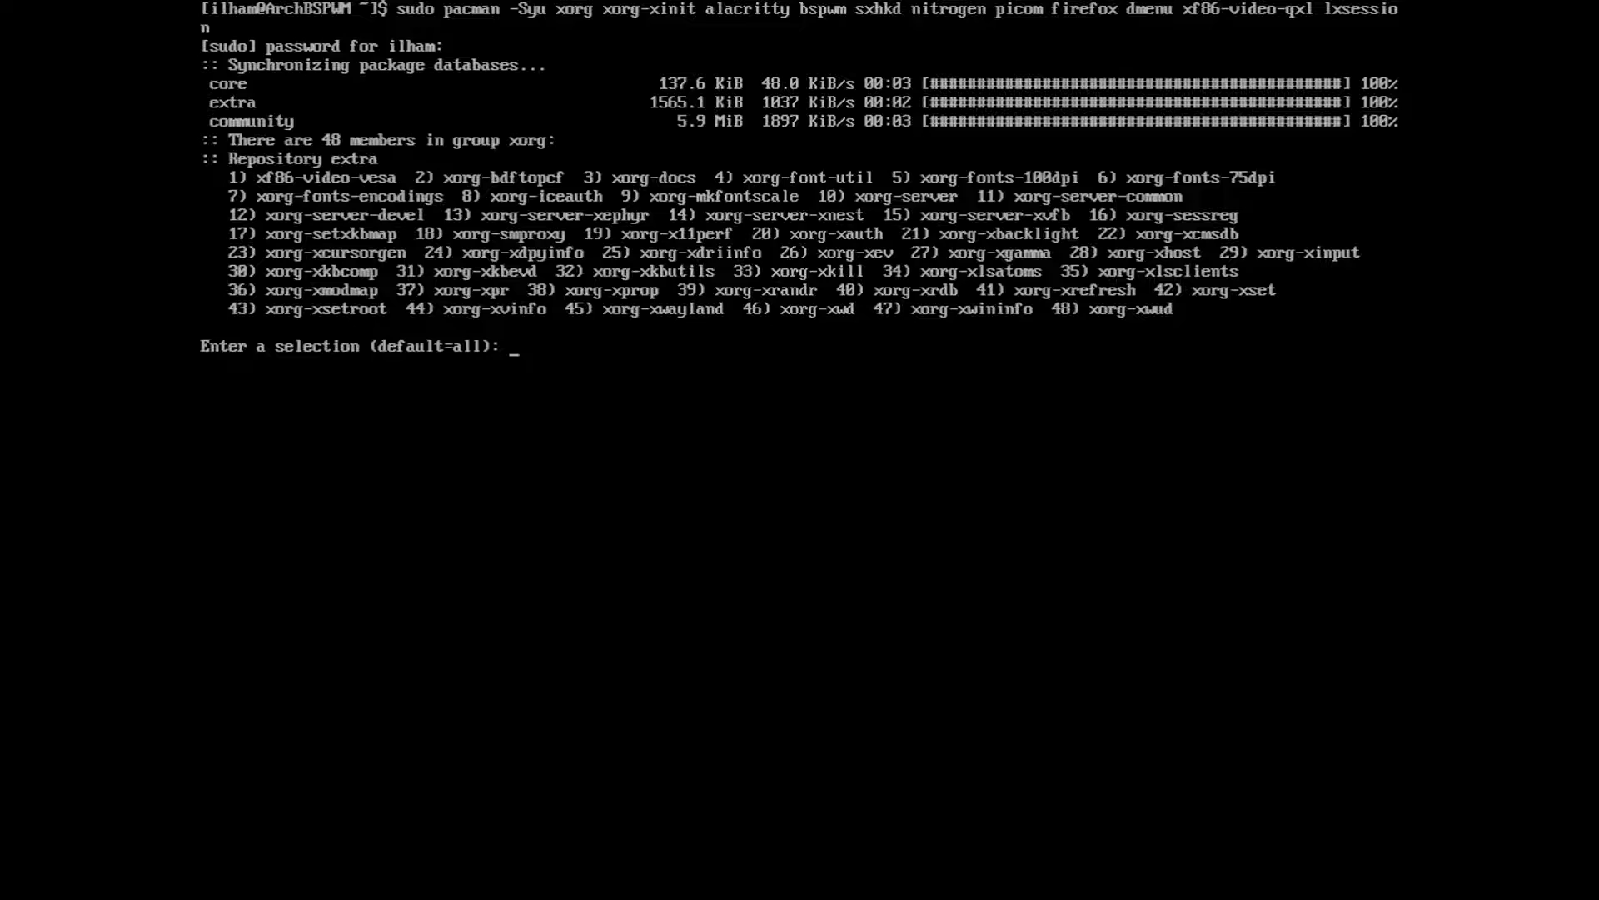
{"action": "key", "text": "Return"}
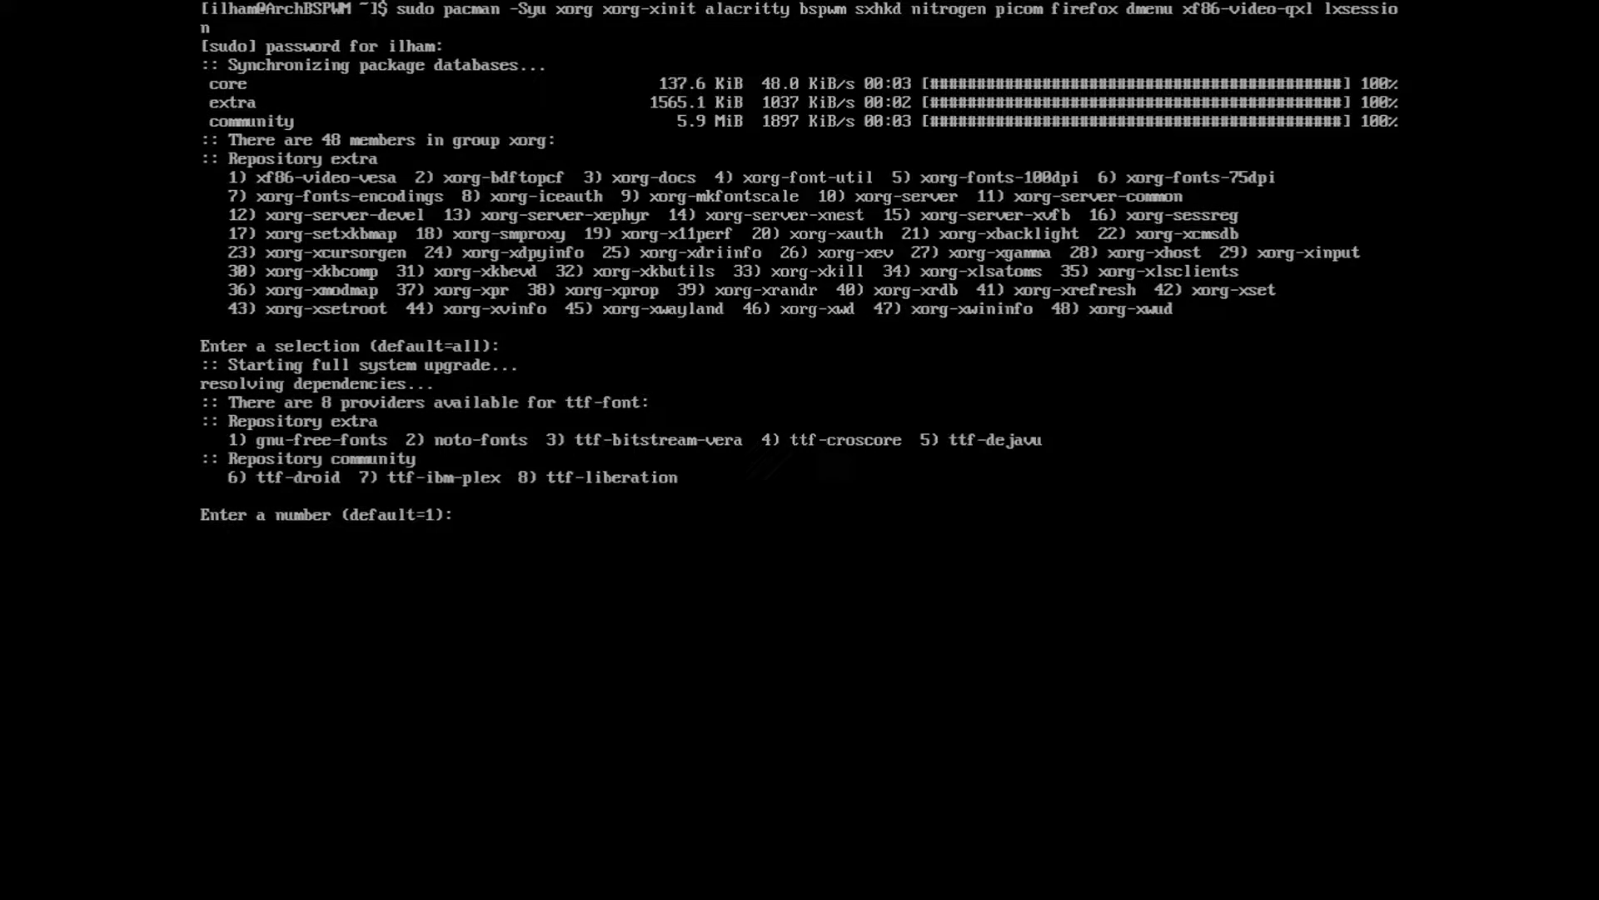
{"action": "key", "text": "Return"}
{"action": "type", "text": "y"}
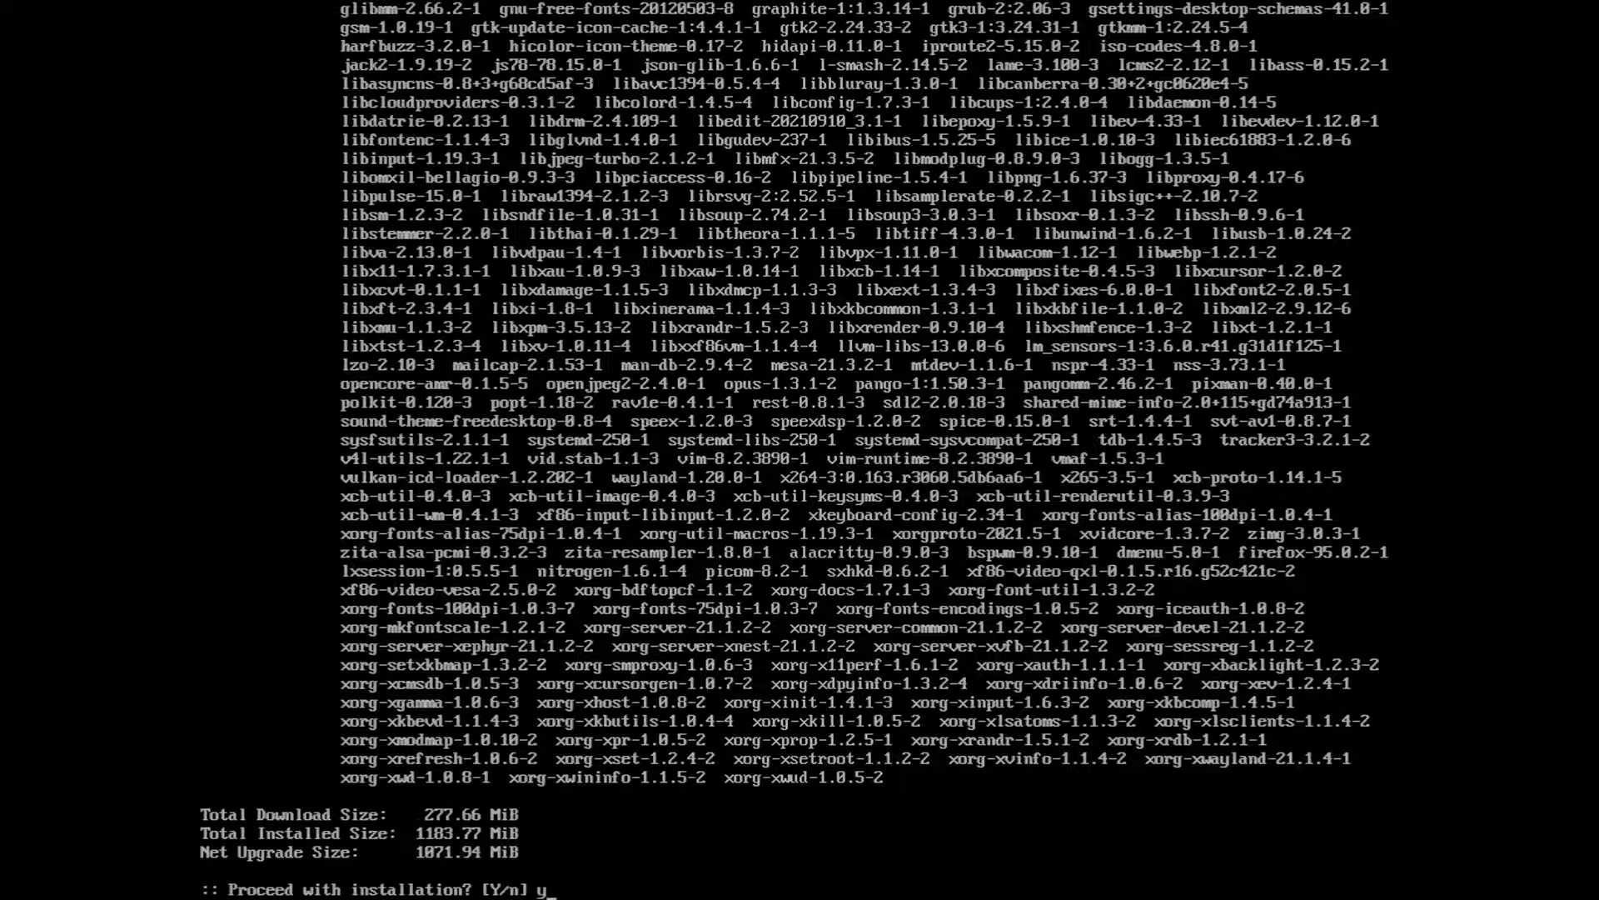
{"action": "key", "text": "Return"}
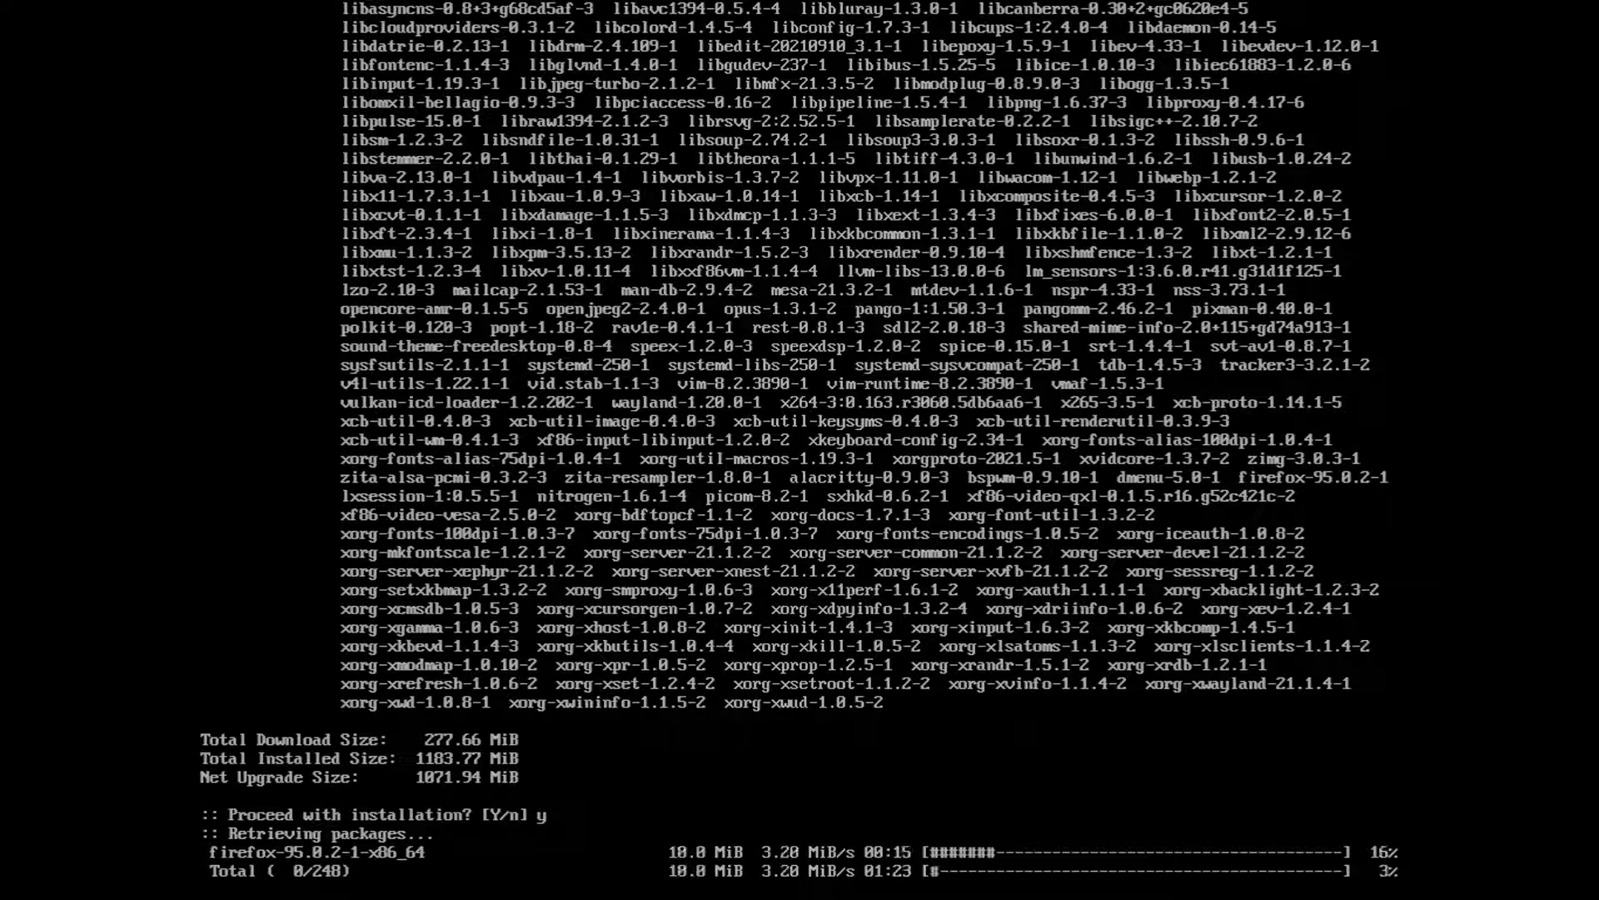
{"action": "mouse_move", "coordinate": [783, 4]}
{"action": "left_click", "coordinate": [783, 21]}
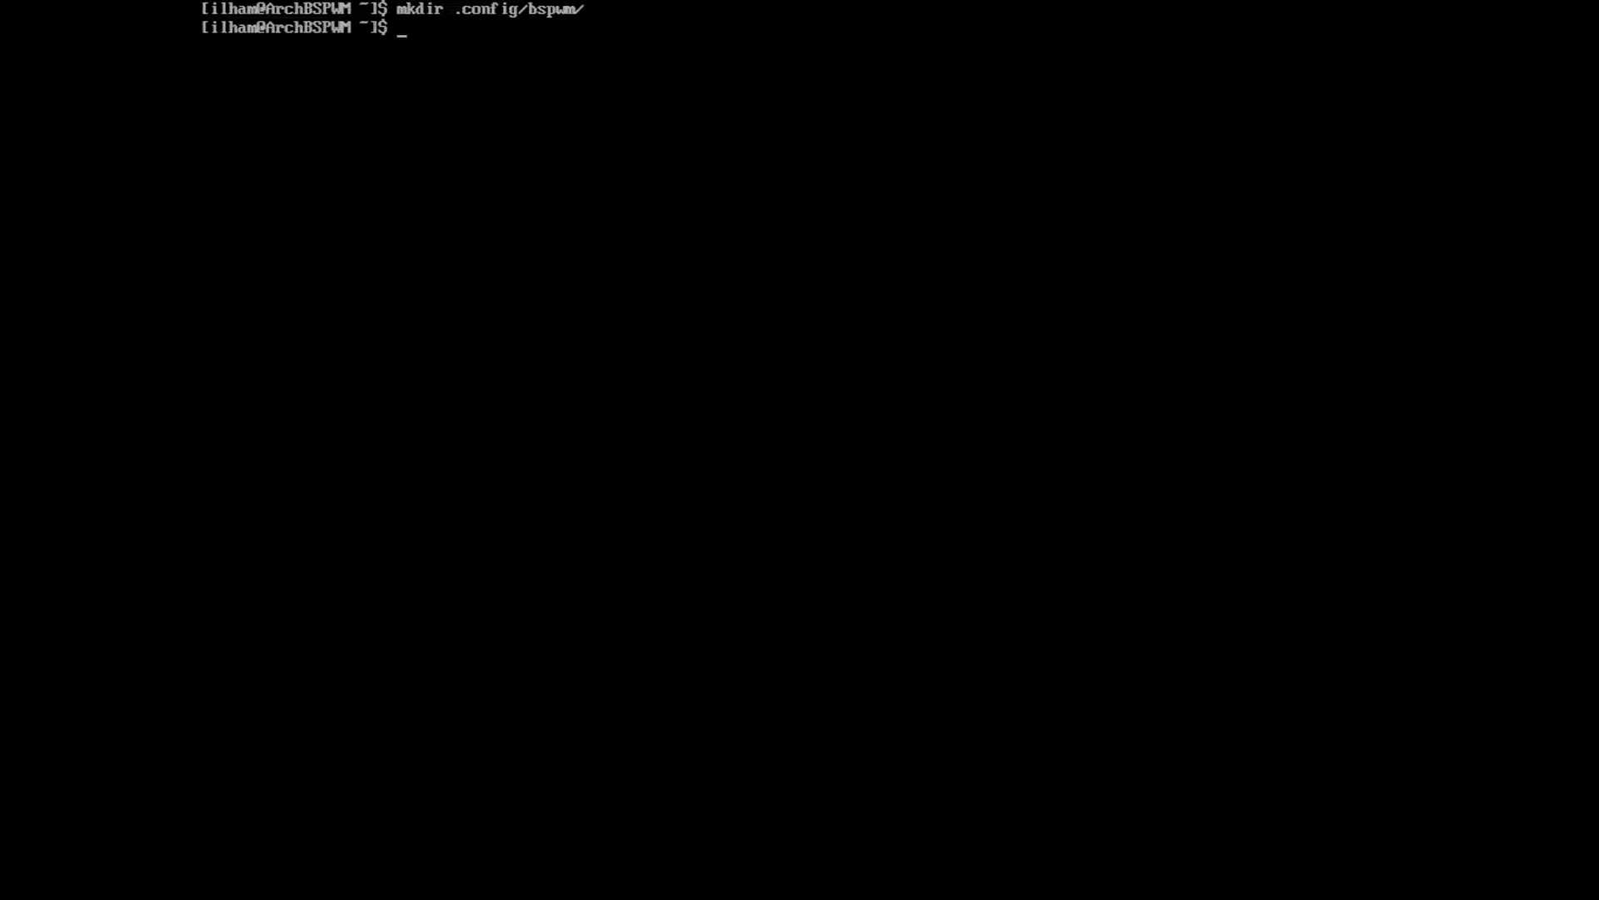
Create .config/sxhkd and copy the example bspwmrc into ~/.config/bspwm
{"action": "type", "text": "mkdir .con"}
{"action": "type", "text": "fig/sxhkd/"}
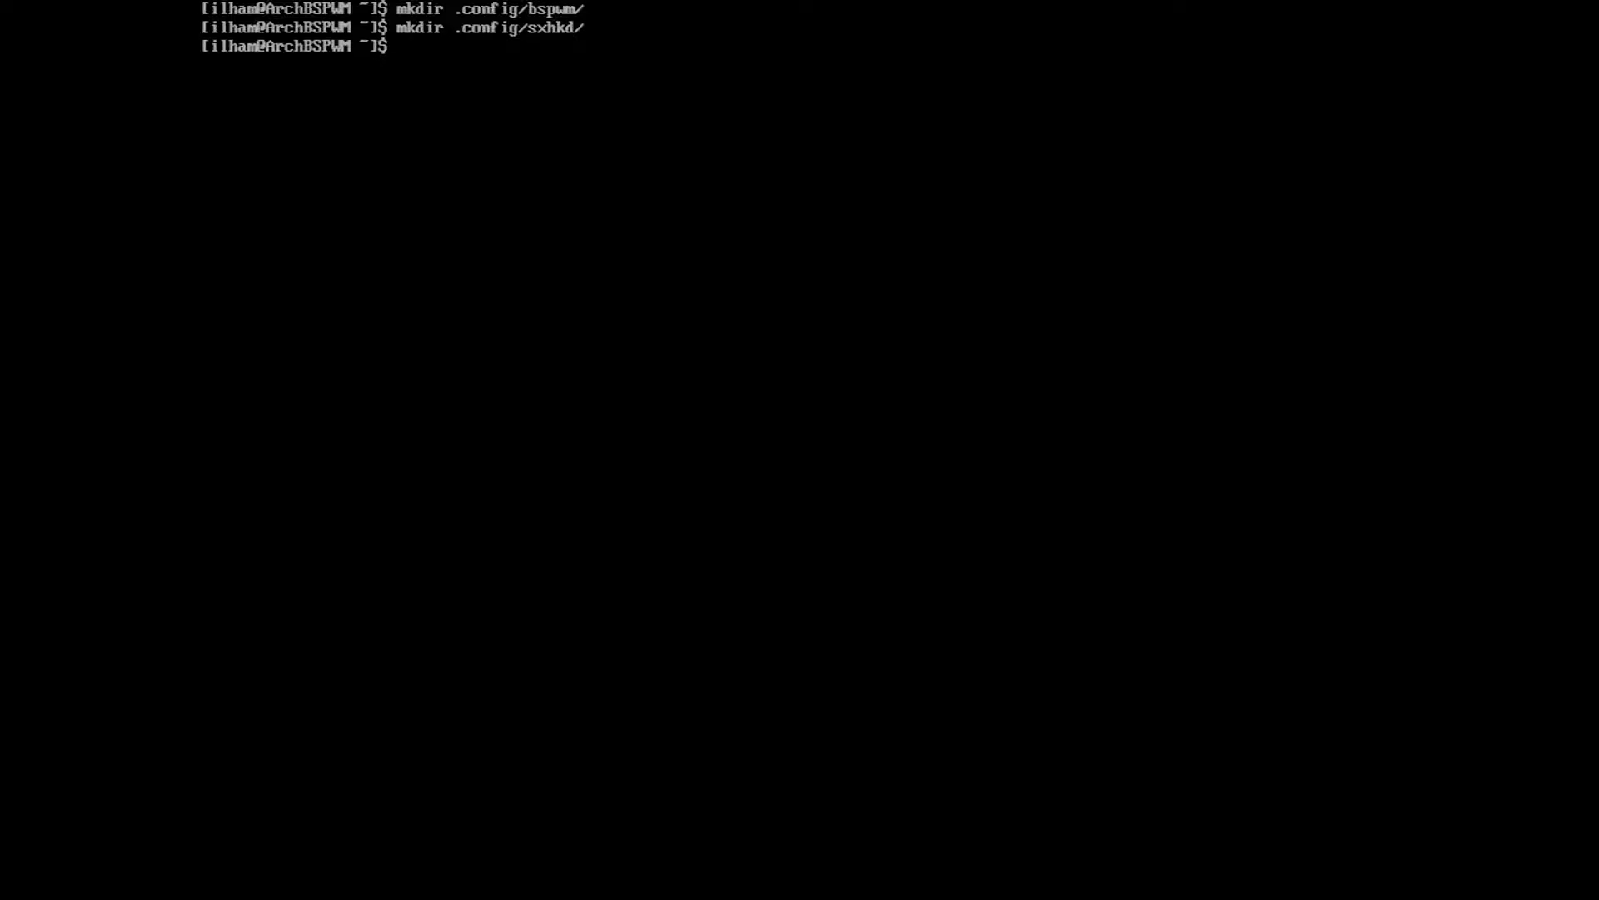
{"action": "type", "text": "cp /"}
{"action": "type", "text": "us"}
{"action": "type", "text": "r/share/d"}
{"action": "type", "text": "oc/bspwm/"}
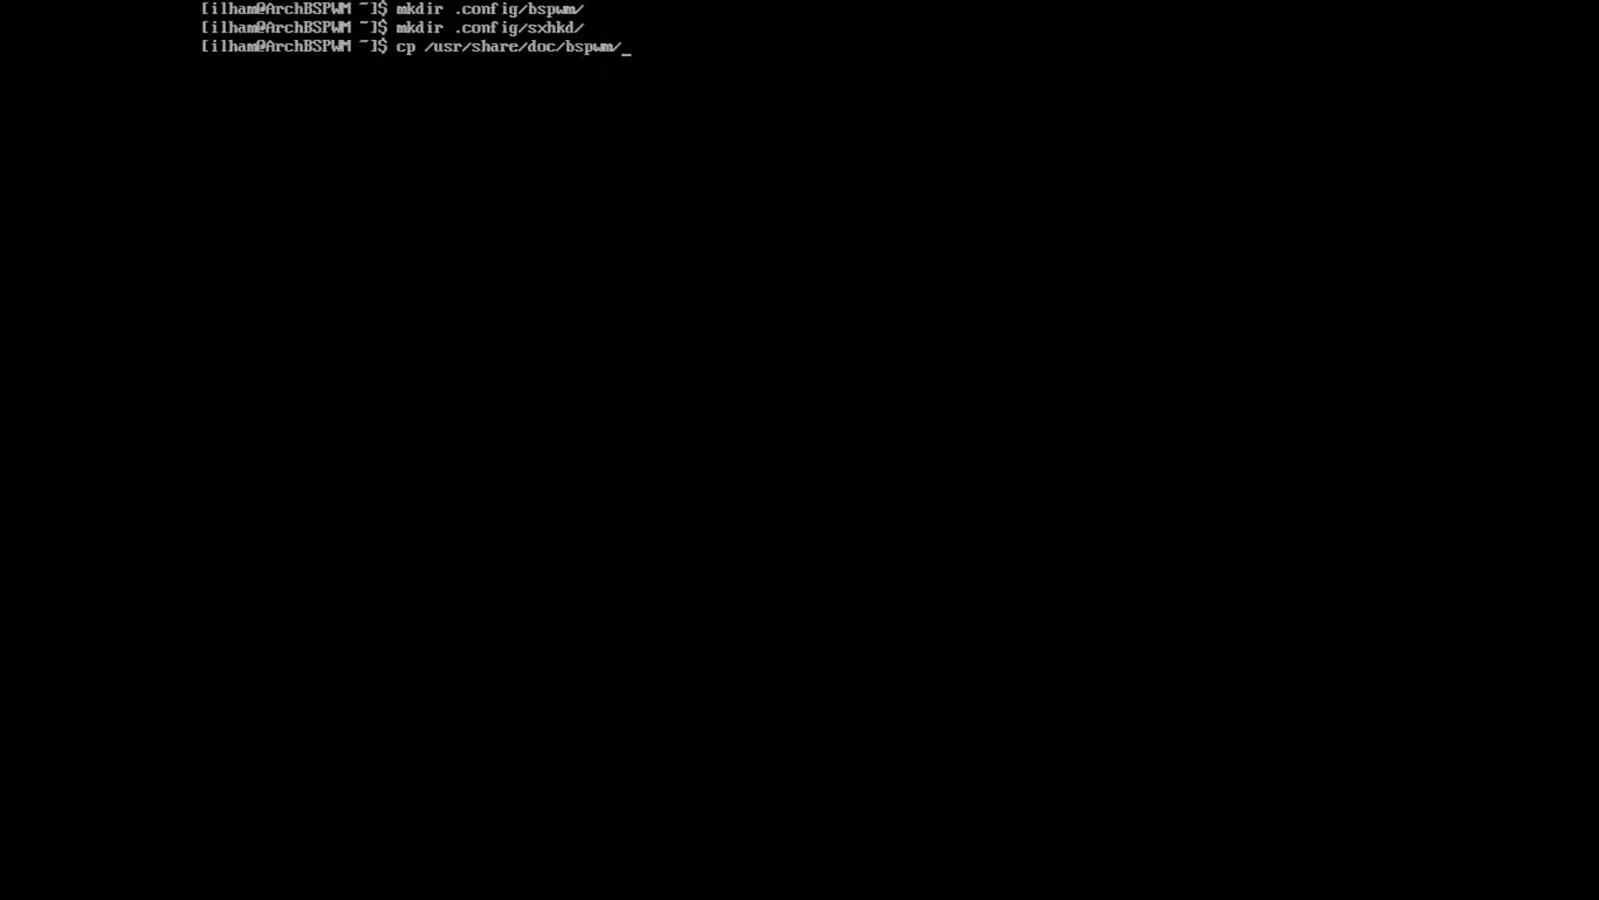
{"action": "type", "text": "ex"}
{"action": "key", "text": "Tab"}
{"action": "type", "text": "b"}
{"action": "key", "text": "Tab"}
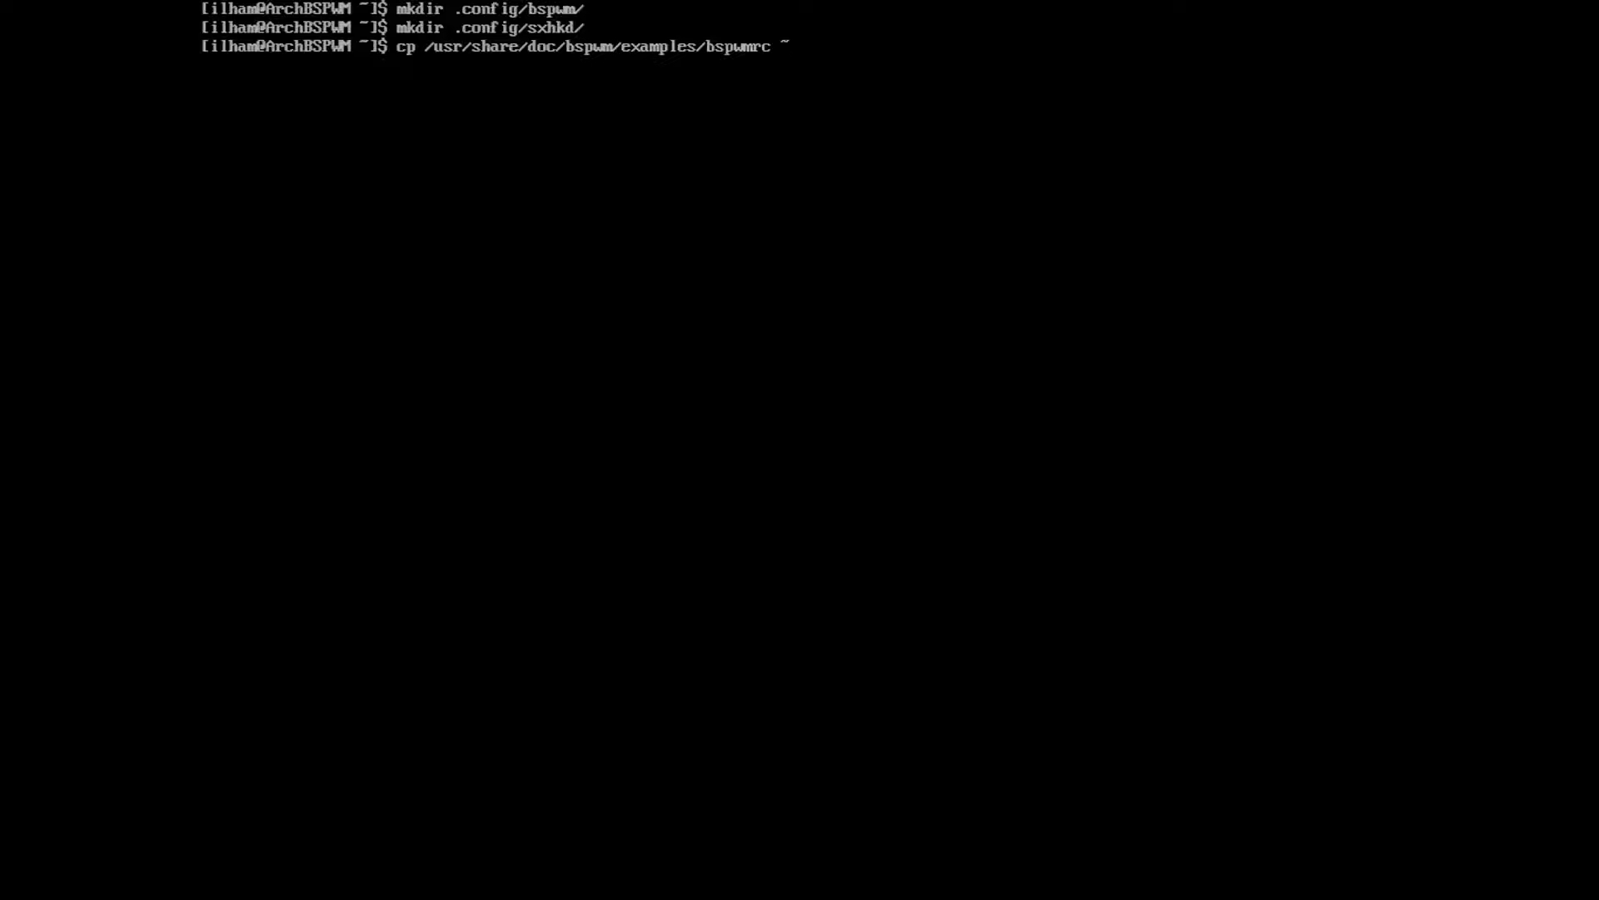
{"action": "type", "text": "/.co"}
{"action": "key", "text": "Tab"}
{"action": "type", "text": "b"}
{"action": "key", "text": "Tab"}
{"action": "key", "text": "Return"}
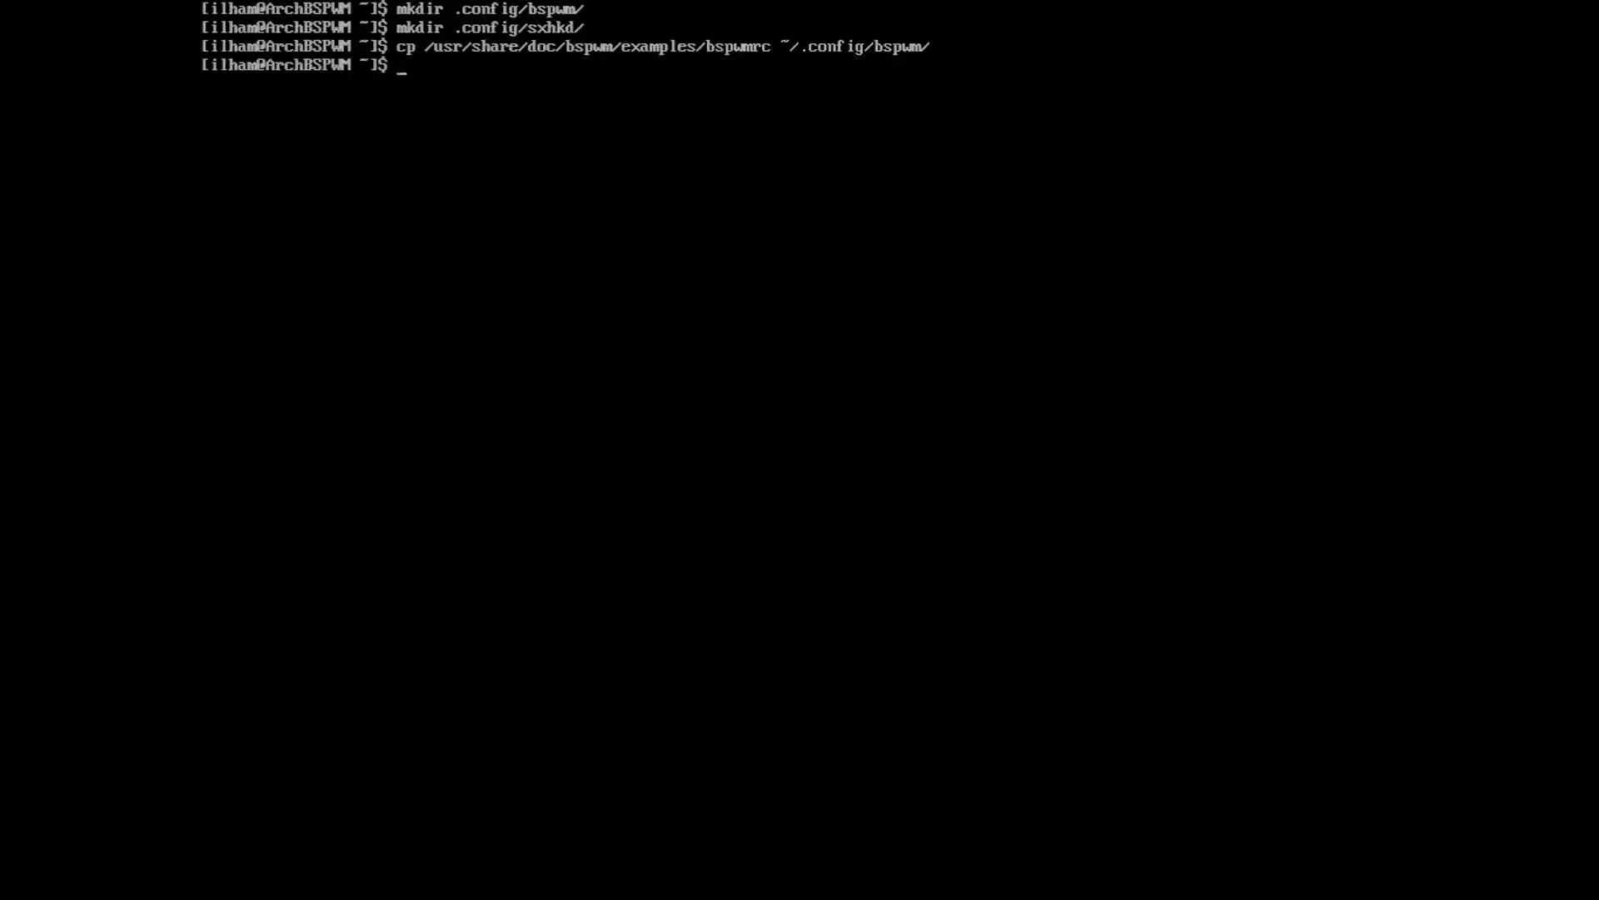
Copy the example sxhkdrc into ~/.config/sxhkd
{"action": "key", "text": "Up"}
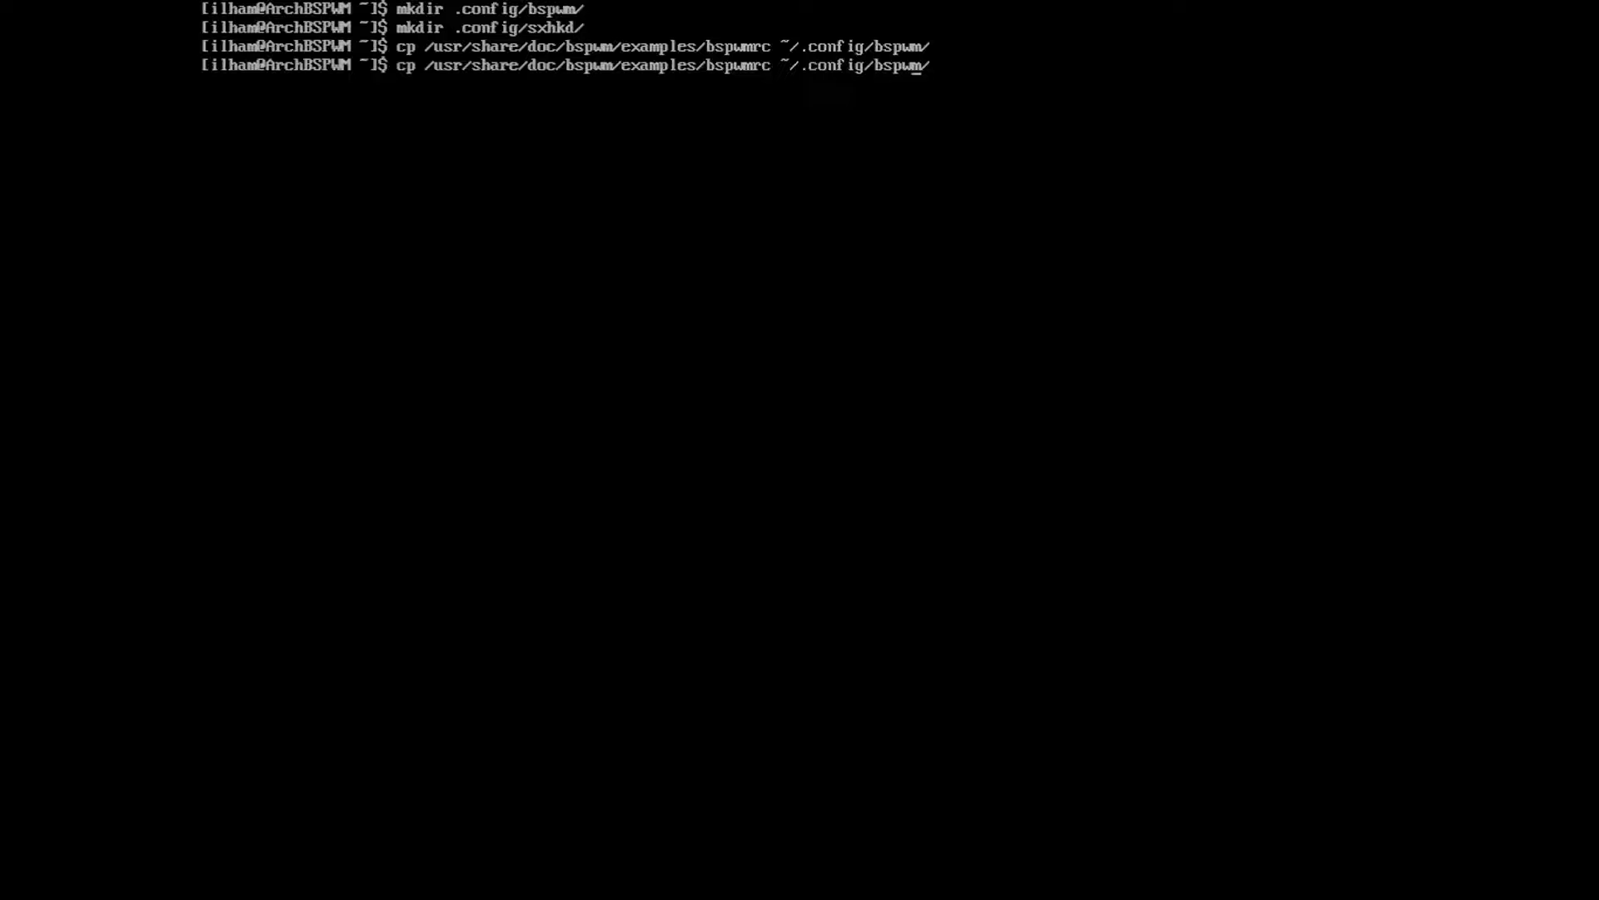
{"action": "key", "text": "BackSpace"}
{"action": "key", "text": "BackSpace"}
{"action": "key", "text": "BackSpace"}
{"action": "key", "text": "BackSpace"}
{"action": "key", "text": "BackSpace"}
{"action": "type", "text": "s"}
{"action": "type", "text": "xh/"}
{"action": "type", "text": "kd"}
{"action": "key", "text": "Left"}
{"action": "key", "text": "Left"}
{"action": "key", "text": "Left"}
{"action": "key", "text": "BackSpace"}
{"action": "key", "text": "BackSpace"}
{"action": "key", "text": "BackSpace"}
{"action": "key", "text": "BackSpace"}
{"action": "type", "text": "s"}
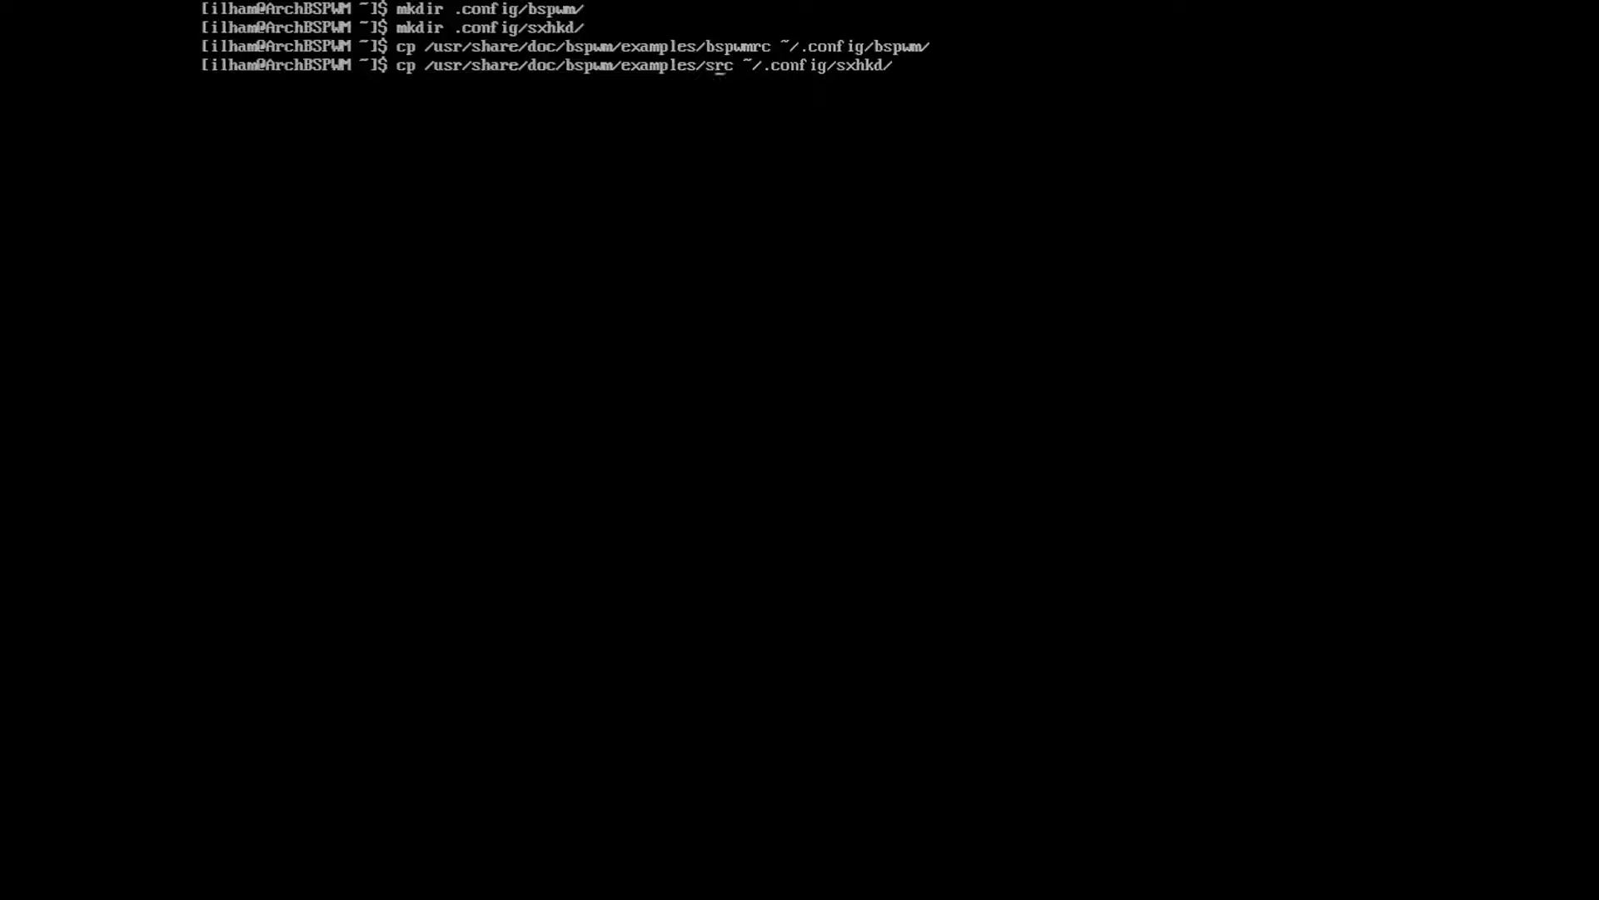
{"action": "type", "text": "xhkd"}
{"action": "key", "text": "Return"}
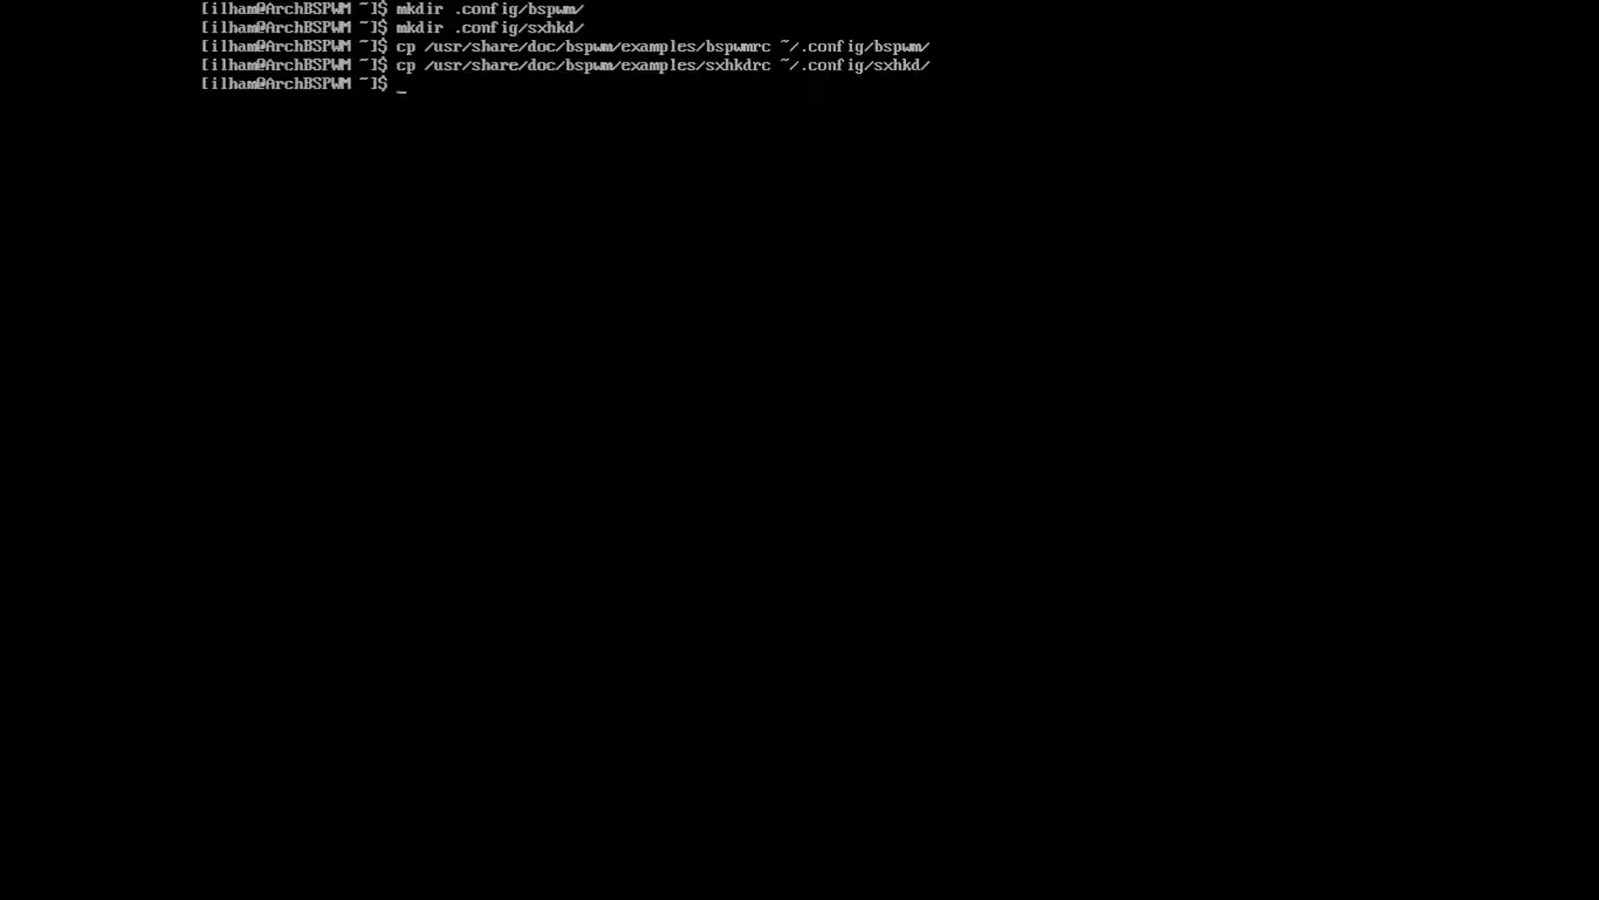
Open /etc/xdg/picom.conf in vim and swap which vsync line is commented out
{"action": "type", "text": "vi"}
{"action": "key", "text": "BackSpace"}
{"action": "key", "text": "BackSpace"}
{"action": "type", "text": "vim"}
{"action": "type", "text": " /etc/"}
{"action": "type", "text": "xdg/"}
{"action": "type", "text": "pi"}
{"action": "key", "text": "Tab"}
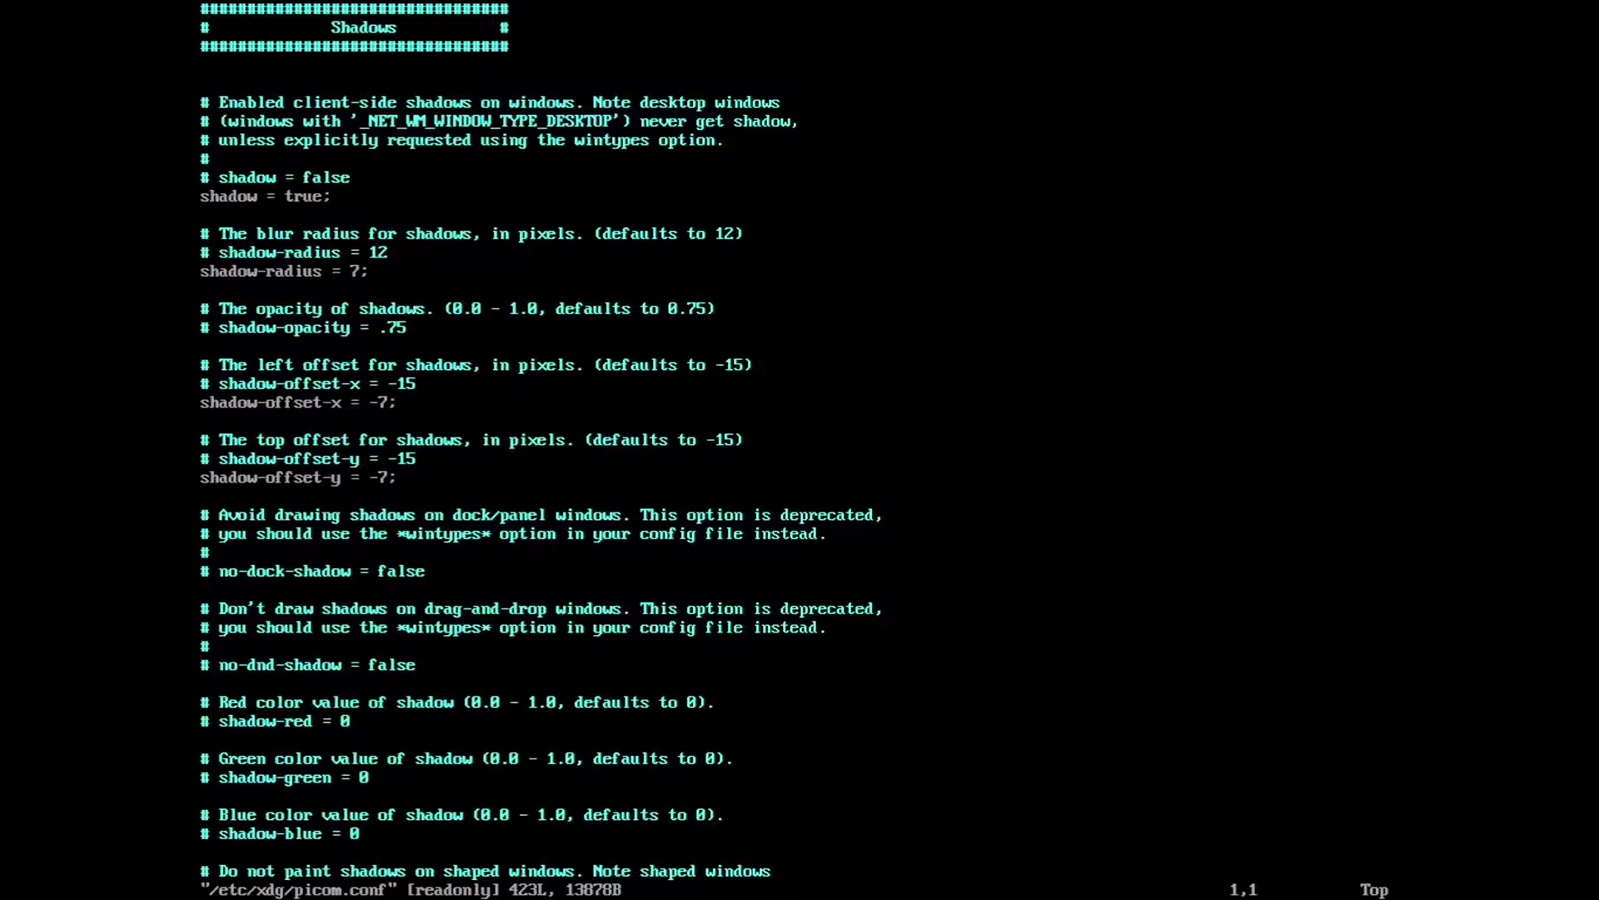
{"action": "type", "text": "j"}
{"action": "type", "text": "/"}
{"action": "type", "text": "vsy"}
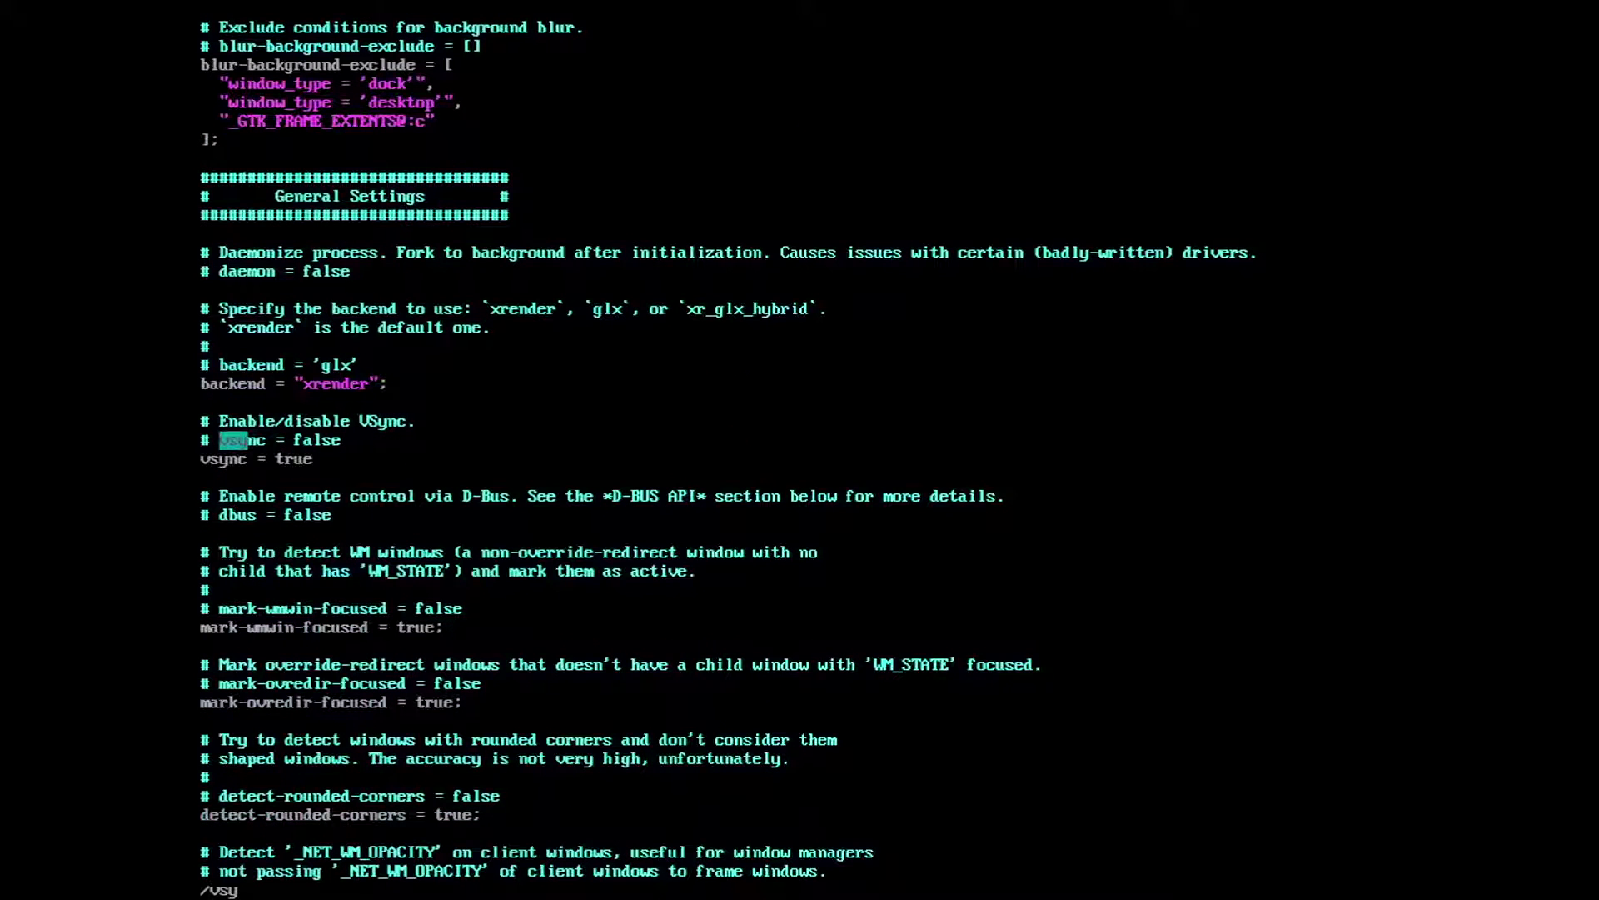
{"action": "type", "text": "nc"}
{"action": "key", "text": "Return"}
{"action": "key", "text": "j"}
{"action": "key", "text": "j"}
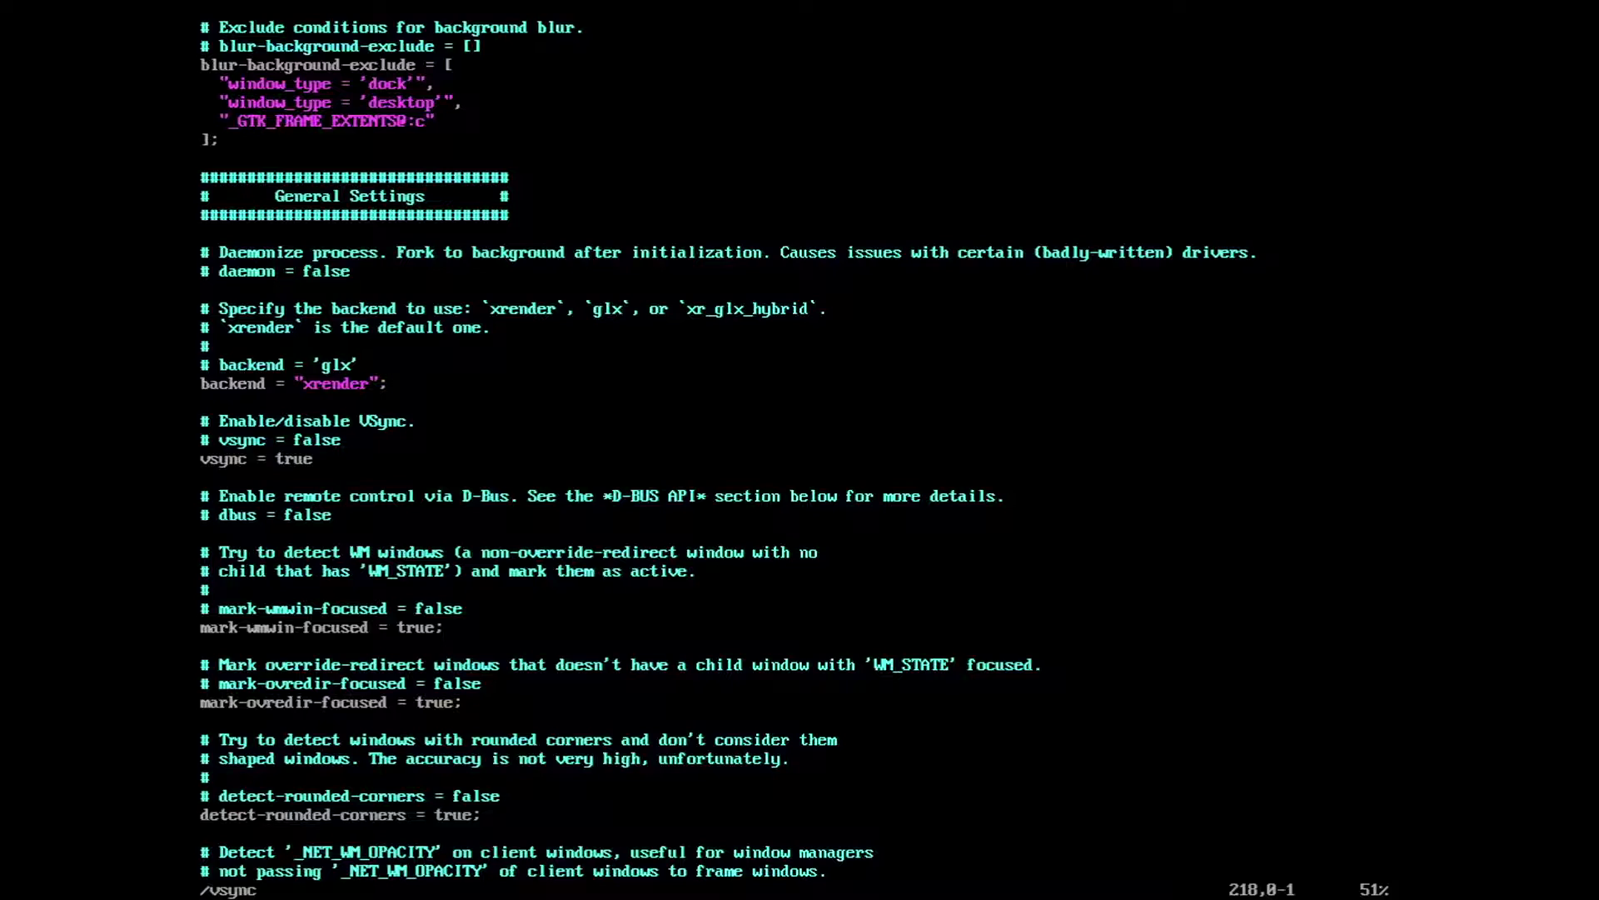
{"action": "key", "text": "k"}
{"action": "key", "text": "i"}
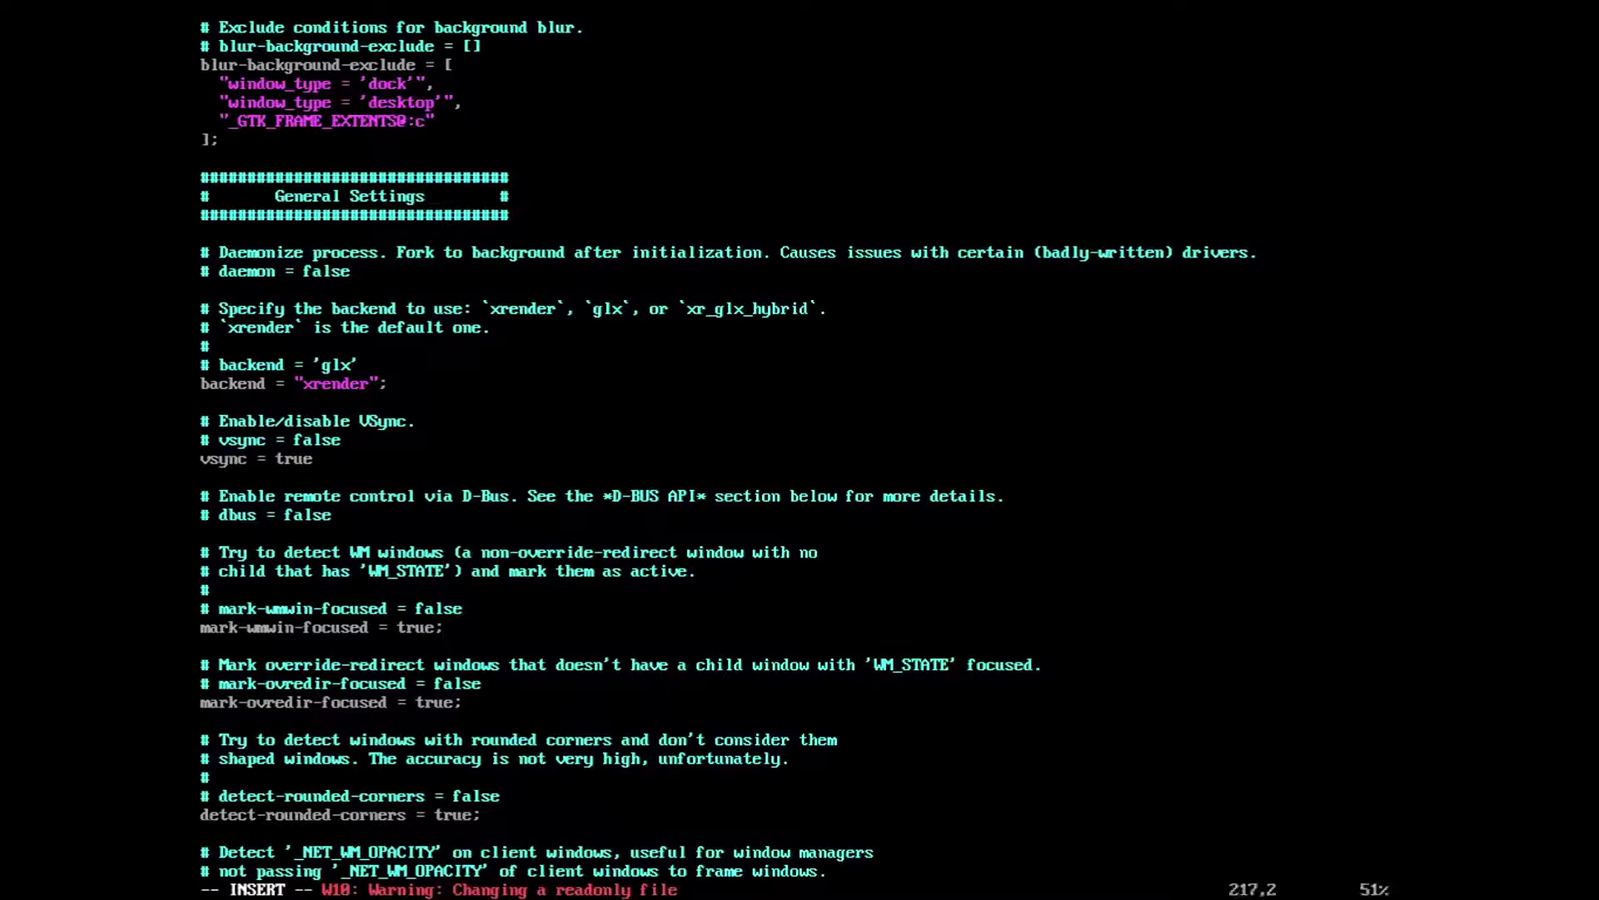
{"action": "key", "text": "Left"}
{"action": "type", "text": "#"}
{"action": "key", "text": "Down"}
{"action": "key", "text": "Up"}
{"action": "key", "text": "Up"}
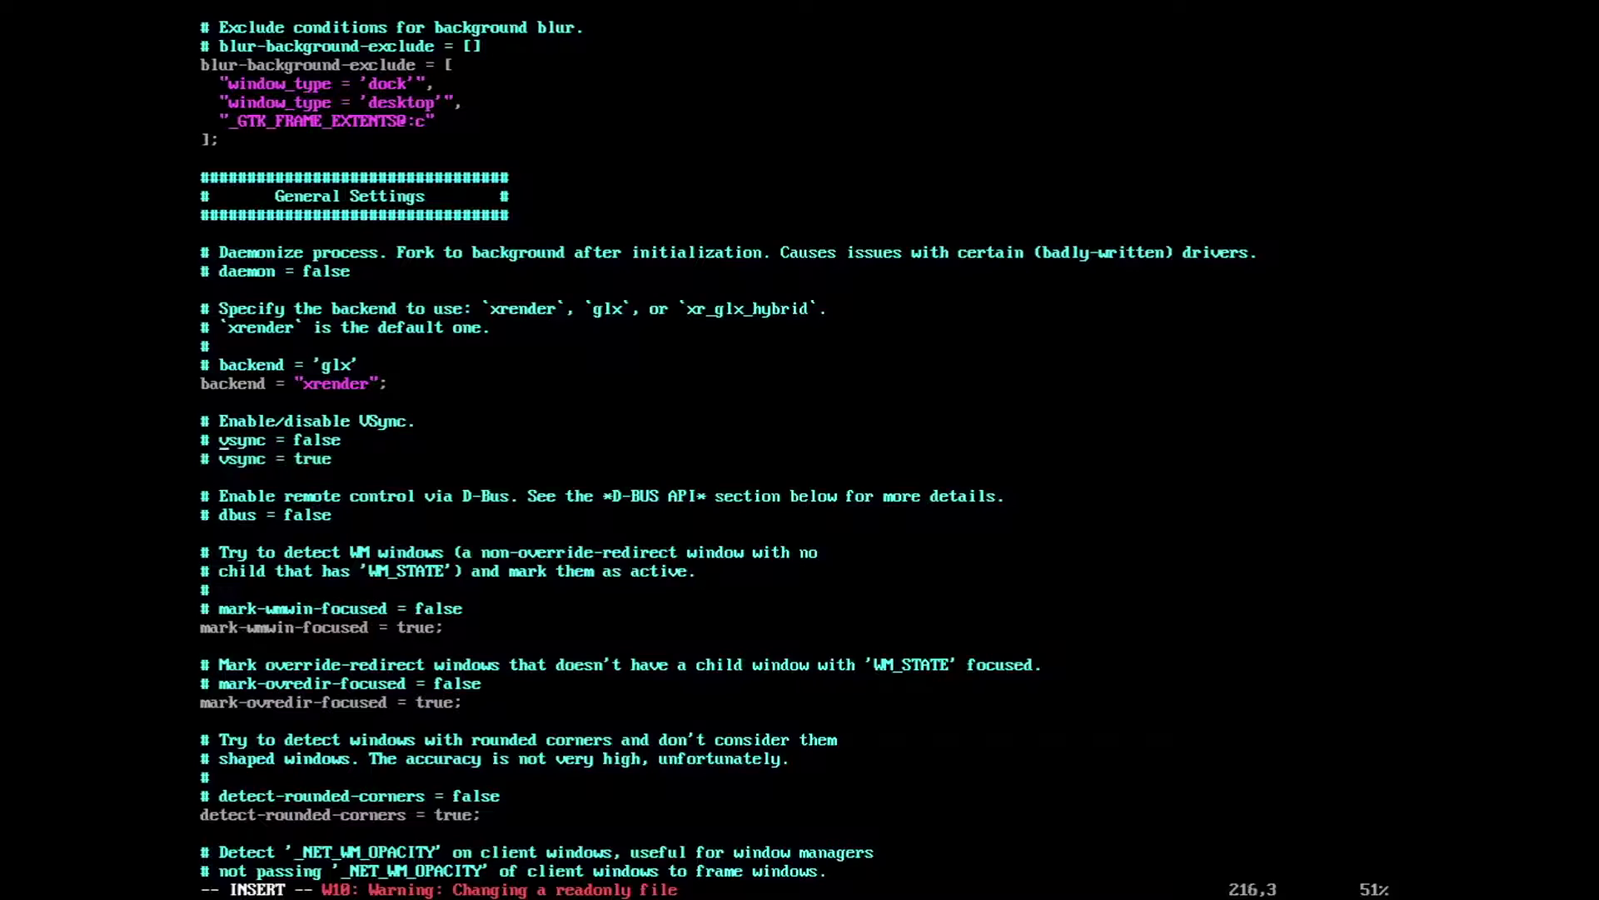
{"action": "key", "text": "BackSpace"}
{"action": "key", "text": "BackSpace"}
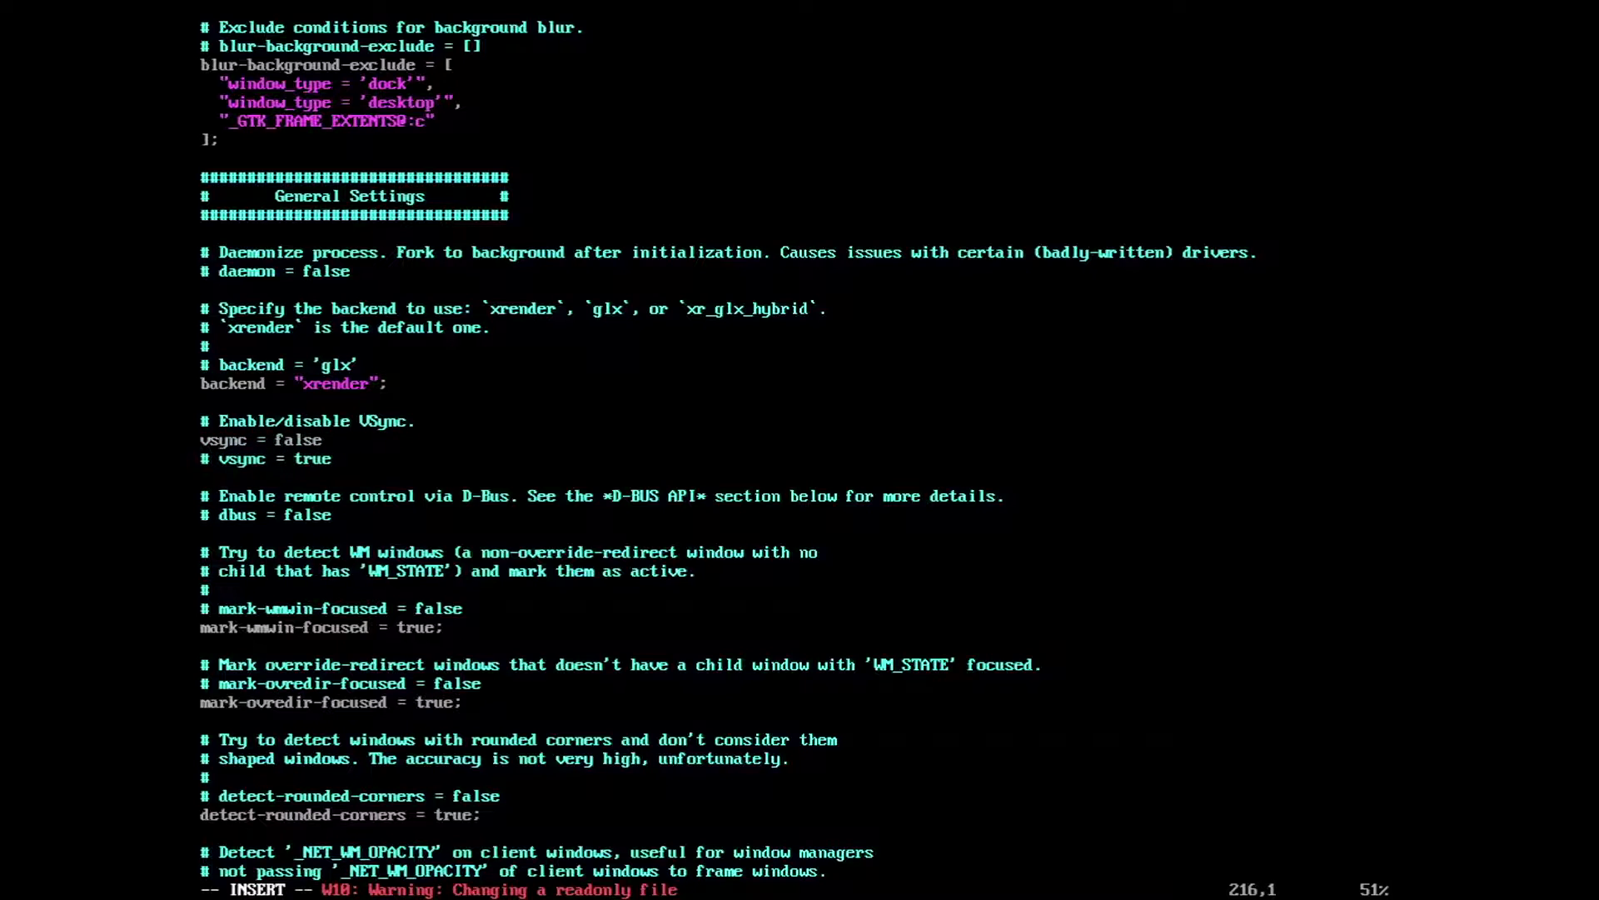
{"action": "key", "text": "Escape"}
Try saving the read-only picom.conf, then quit vim without saving
{"action": "type", "text": ":wq"}
{"action": "key", "text": "Return"}
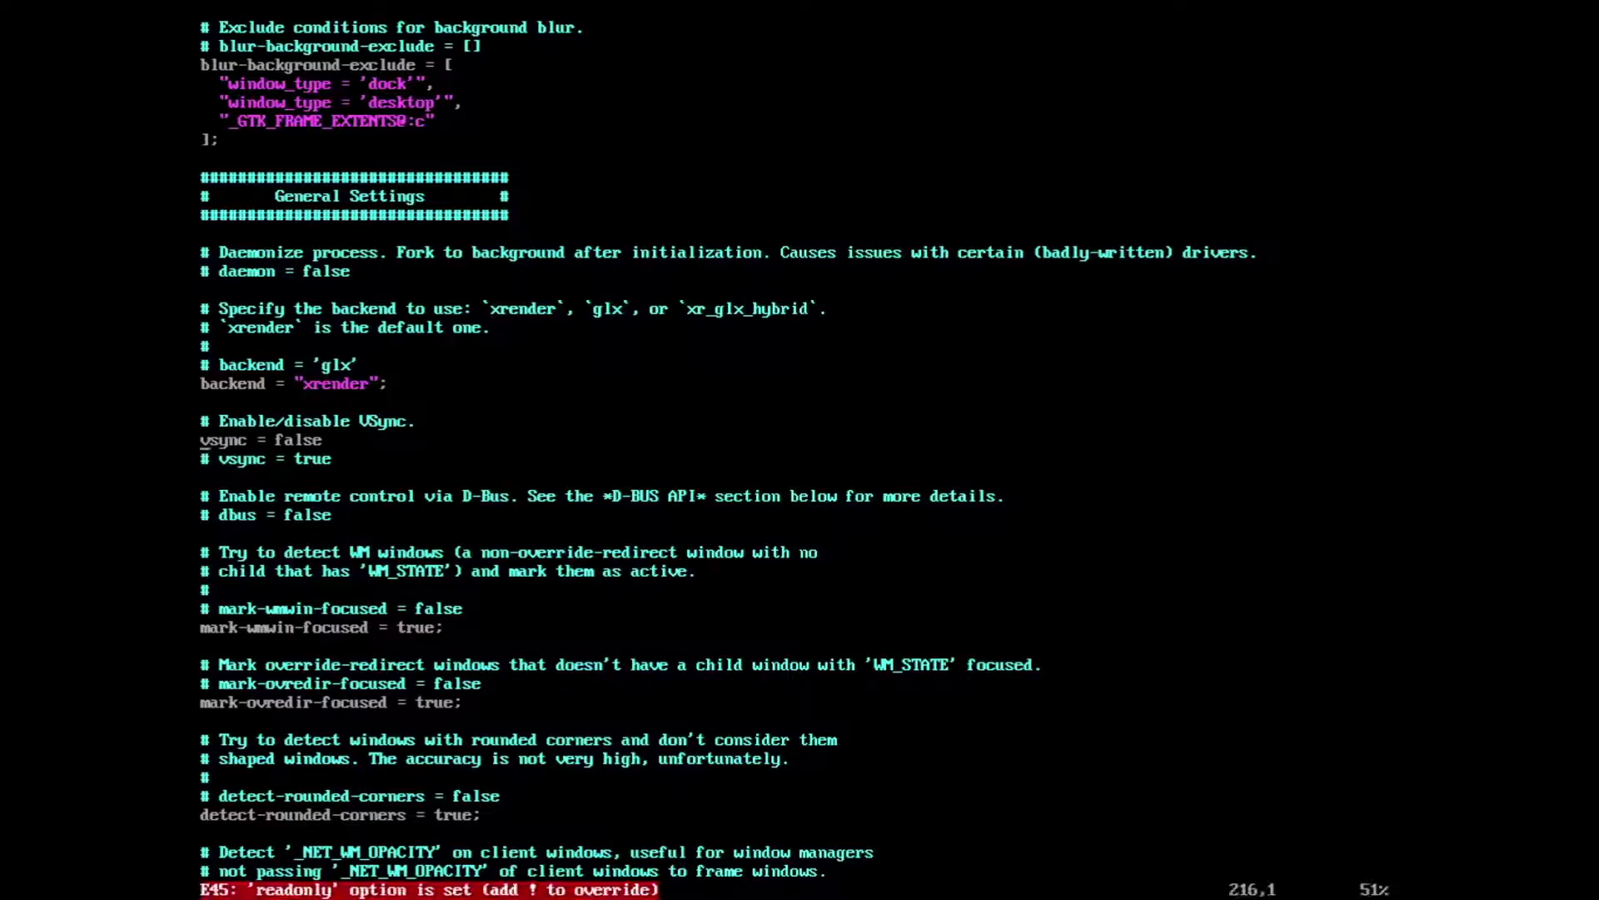
{"action": "type", "text": ":w!"}
{"action": "key", "text": "Return"}
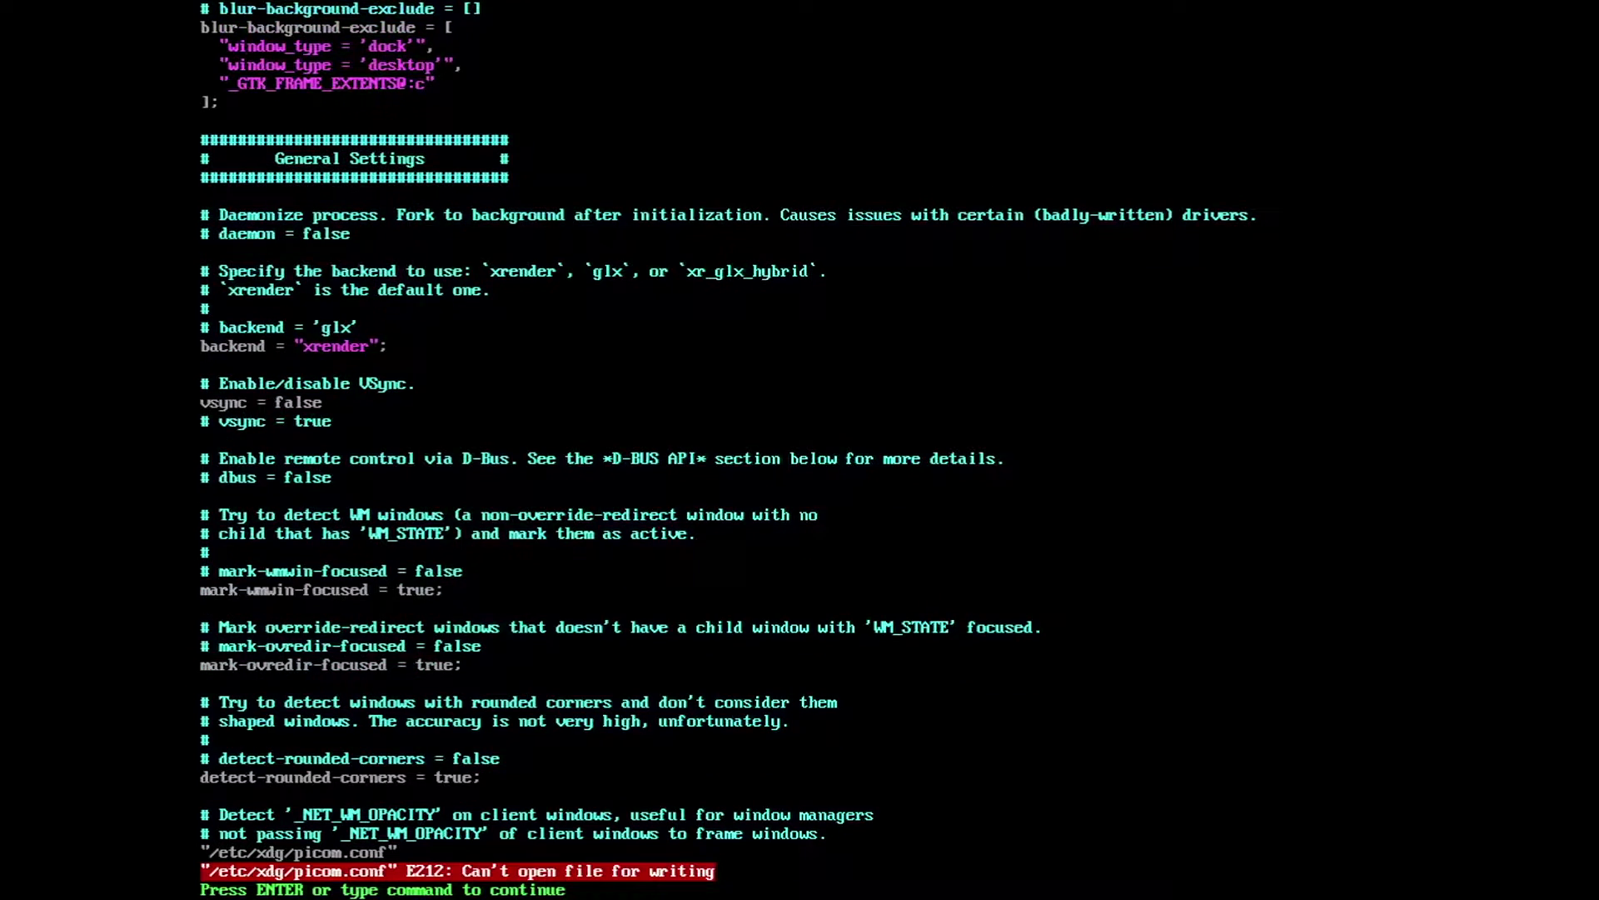
{"action": "key", "text": "Return"}
{"action": "type", "text": ":q"}
{"action": "key", "text": "Return"}
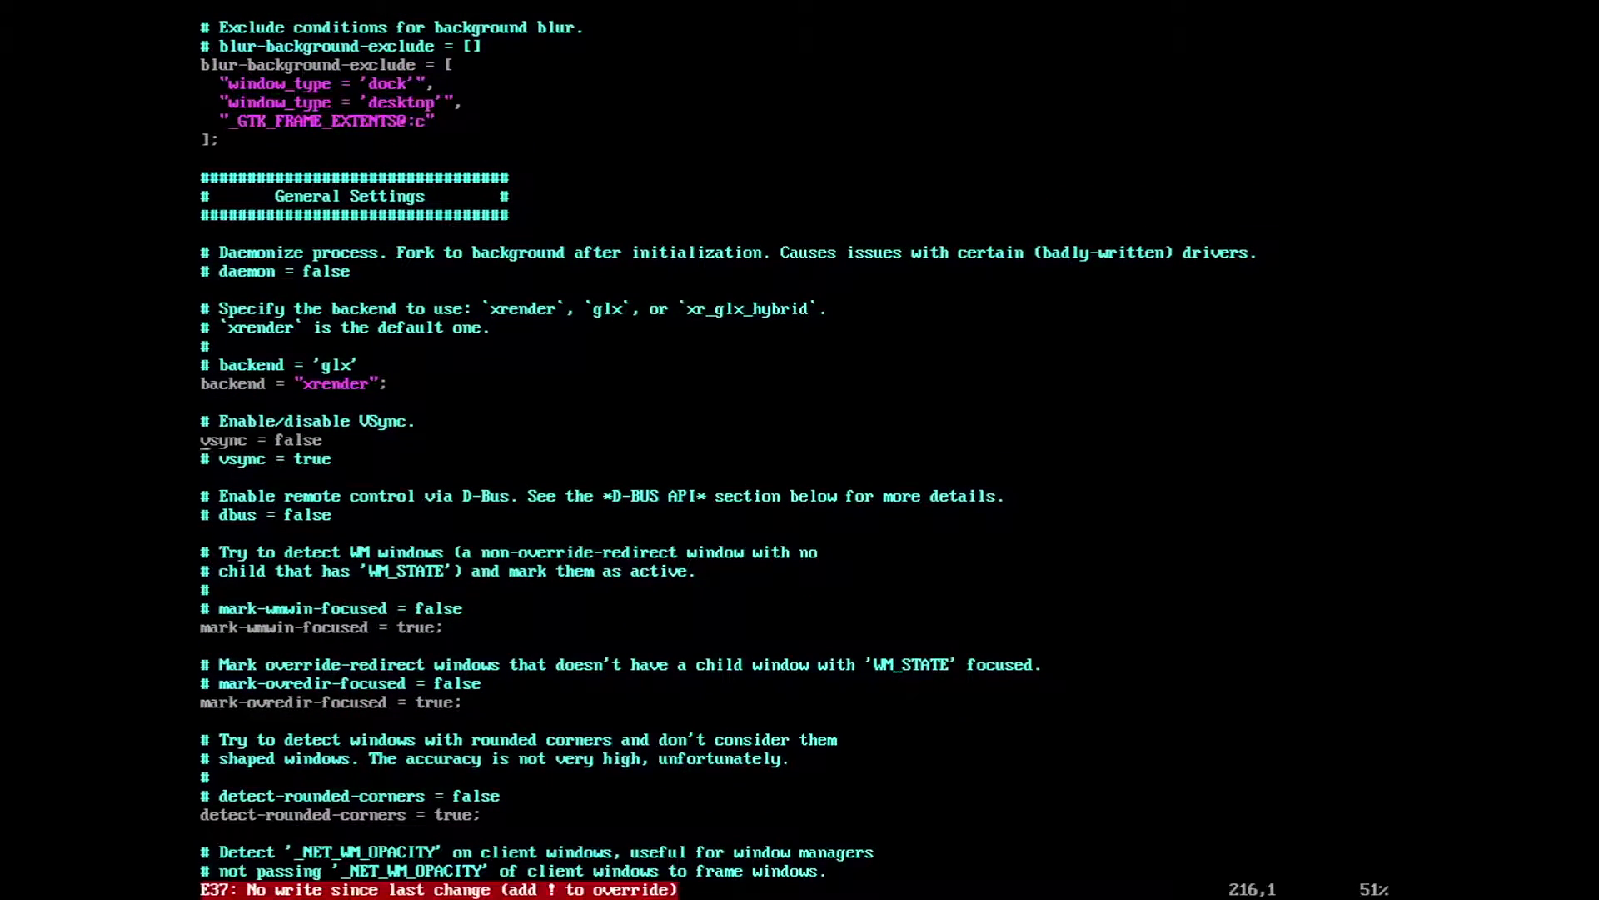
{"action": "type", "text": ":q!"}
{"action": "key", "text": "Return"}
Reopen picom.conf, uncomment vsync = false, comment out vsync = true, and save
{"action": "key", "text": "Up"}
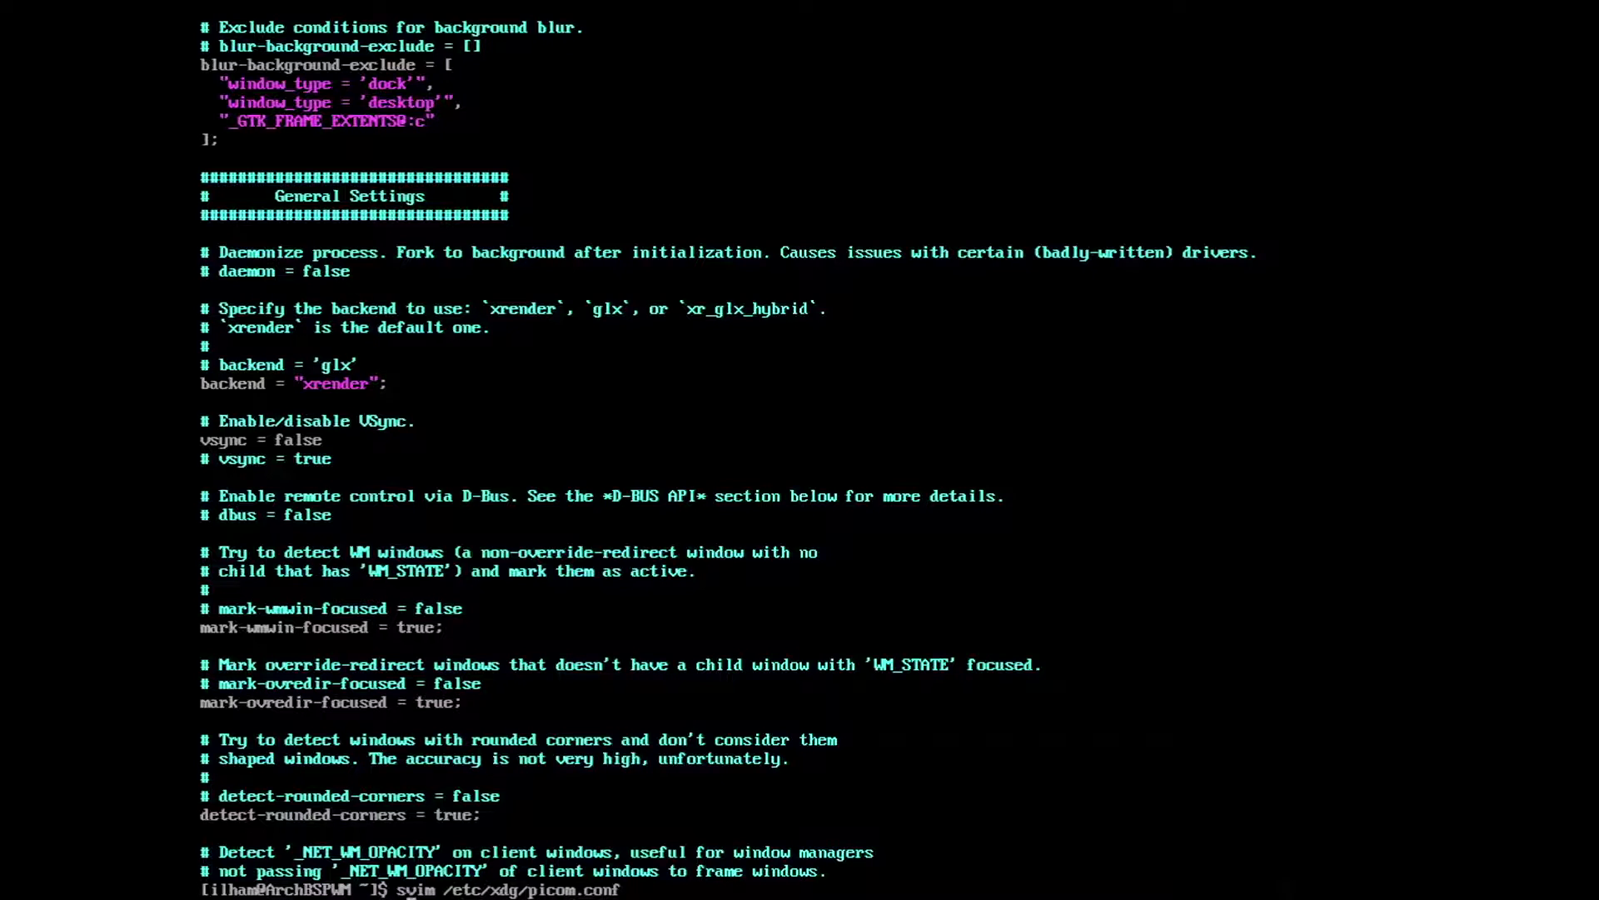
{"action": "key", "text": "Return"}
{"action": "type", "text": "/"}
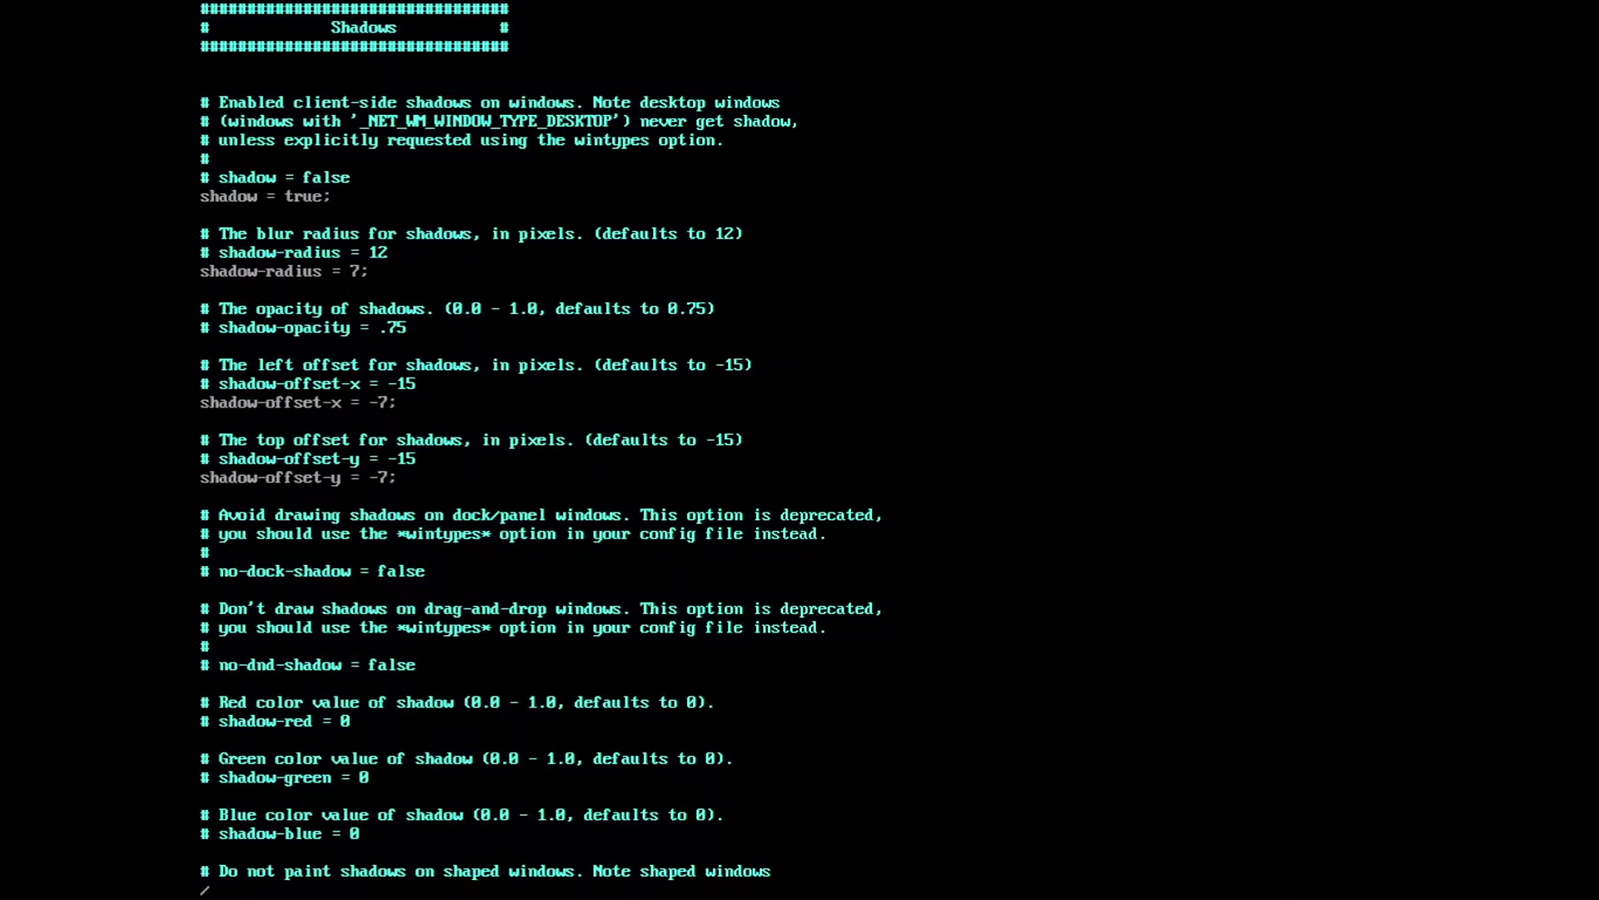
{"action": "type", "text": "vsy"}
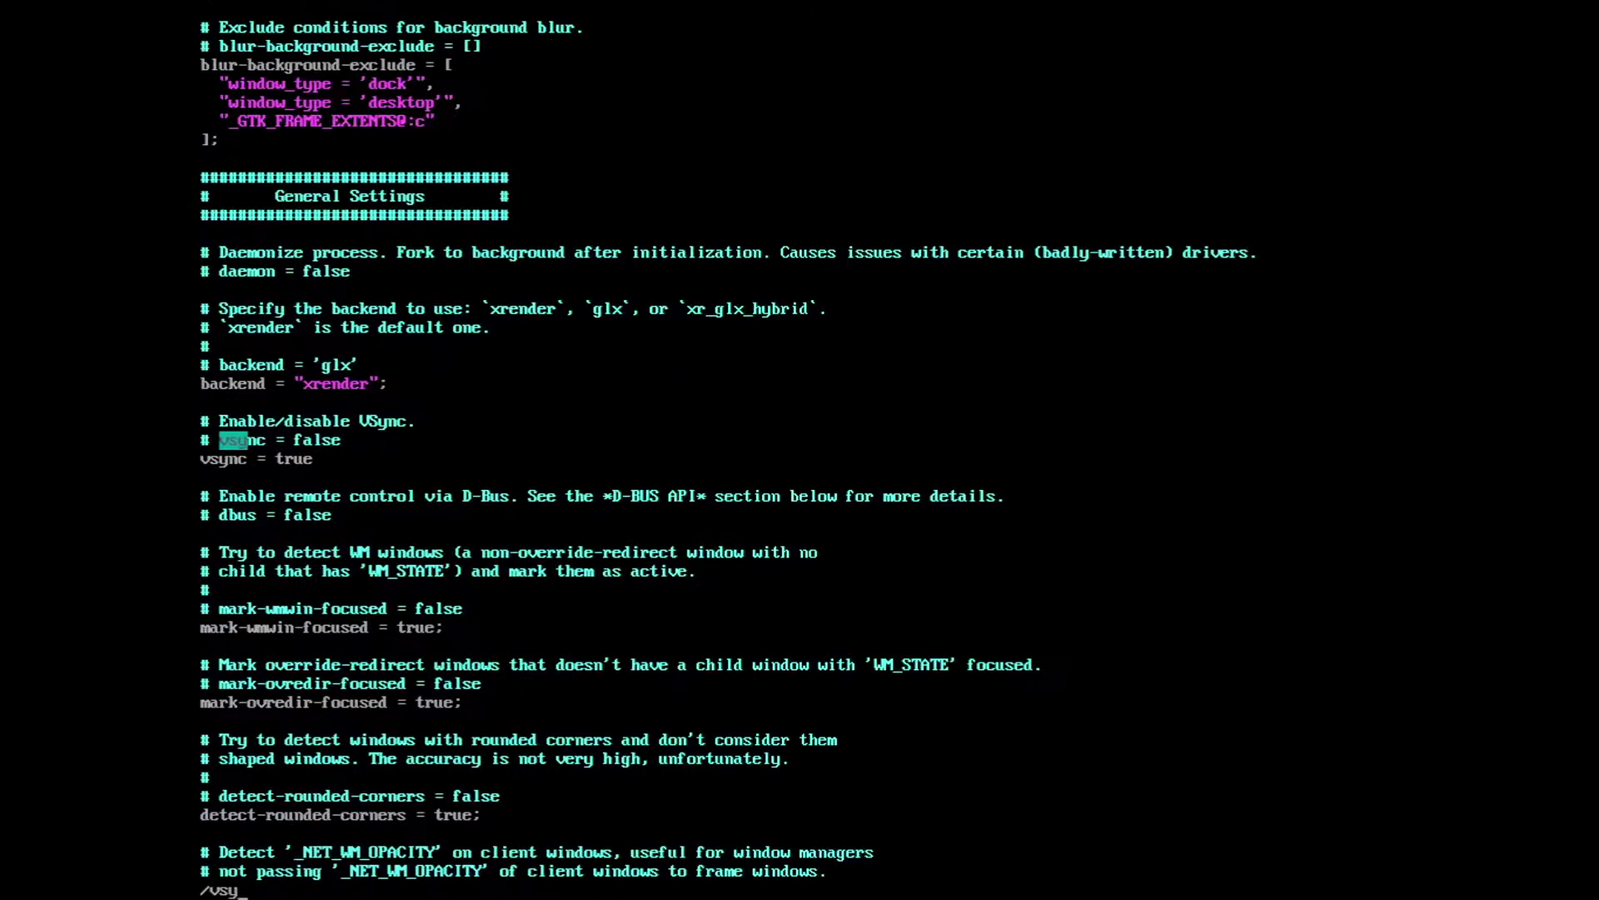
{"action": "type", "text": "nc"}
{"action": "key", "text": "Return"}
{"action": "key", "text": "j"}
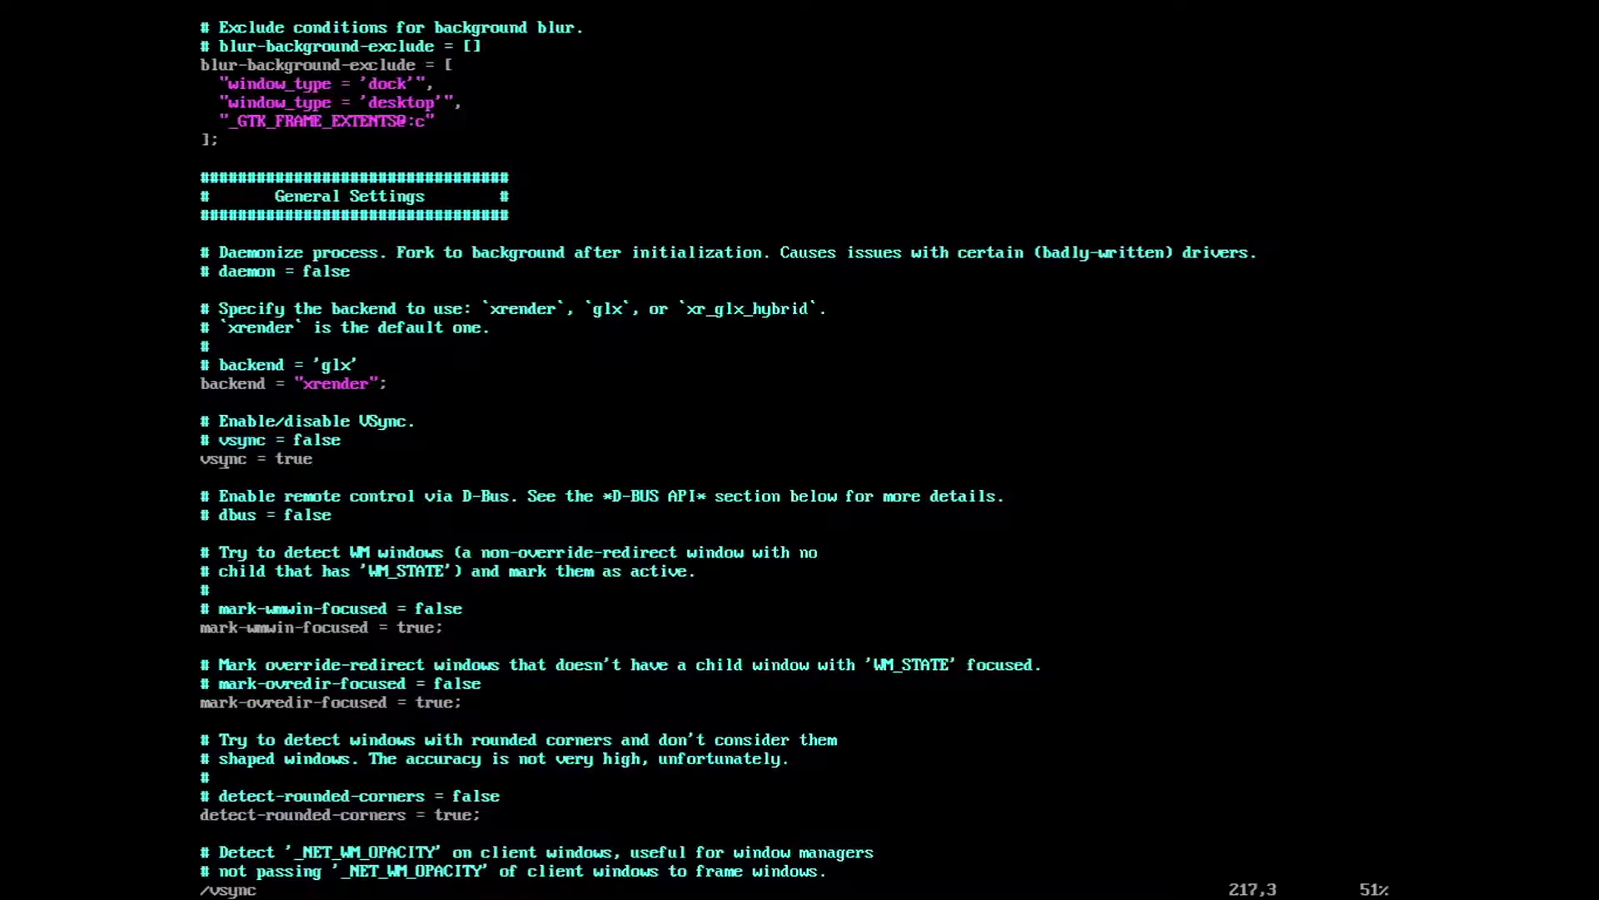
{"action": "key", "text": "k"}
{"action": "key", "text": "h"}
{"action": "key", "text": "l"}
{"action": "key", "text": "i"}
{"action": "key", "text": "BackSpace"}
{"action": "key", "text": "BackSpace"}
{"action": "key", "text": "Down"}
{"action": "type", "text": "#"}
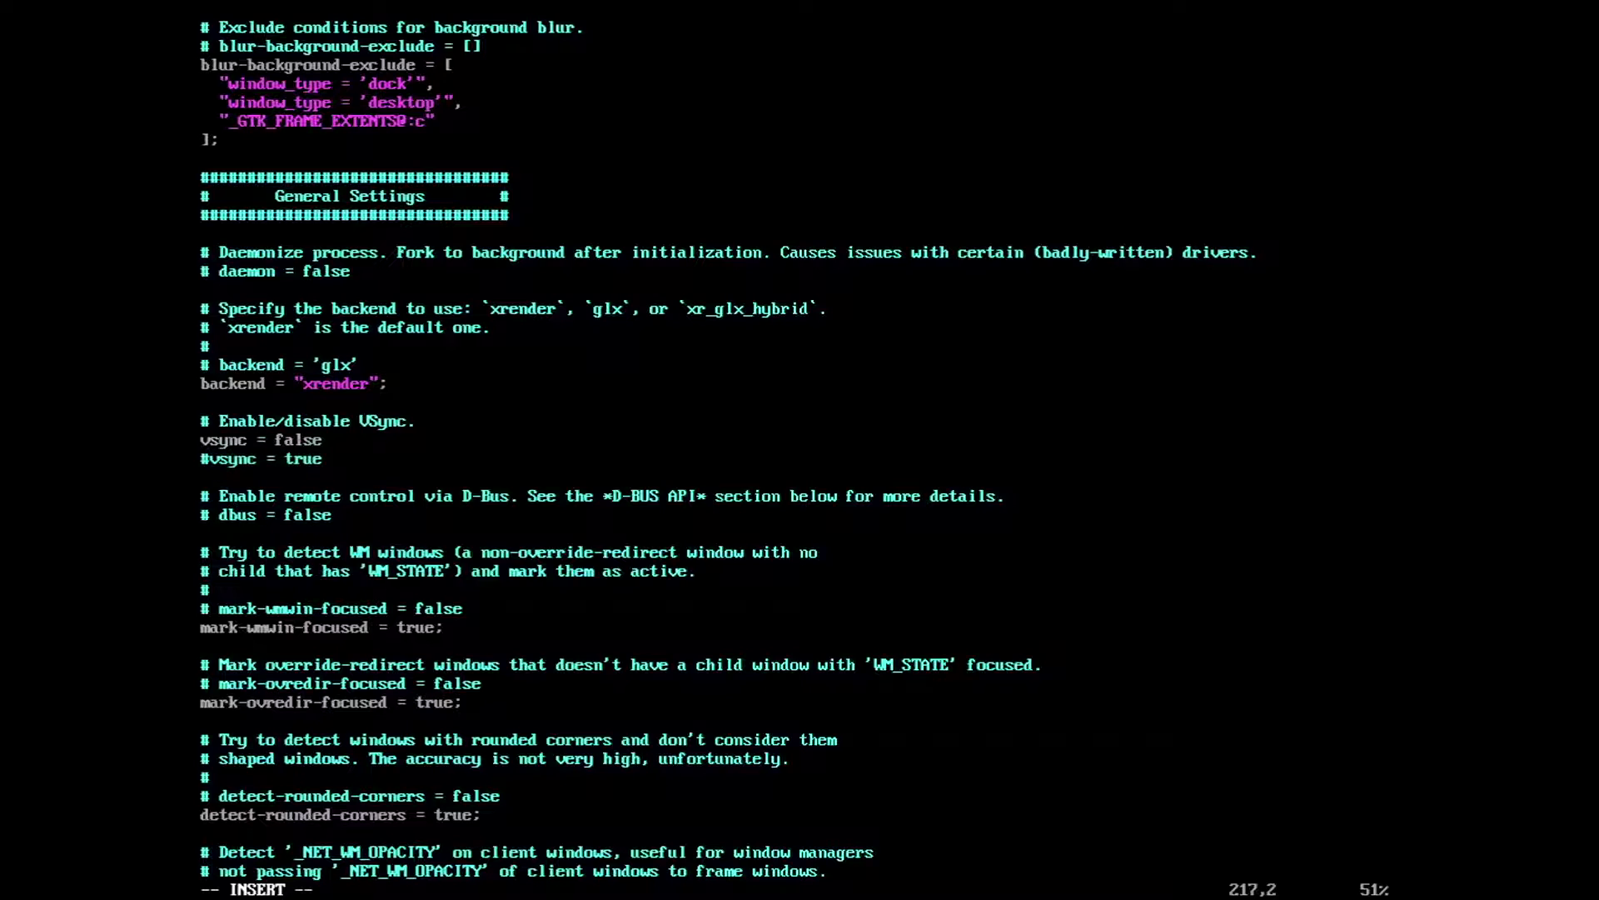
{"action": "key", "text": "Escape"}
{"action": "type", "text": ":w"}
{"action": "key", "text": "Return"}
{"action": "type", "text": "c"}
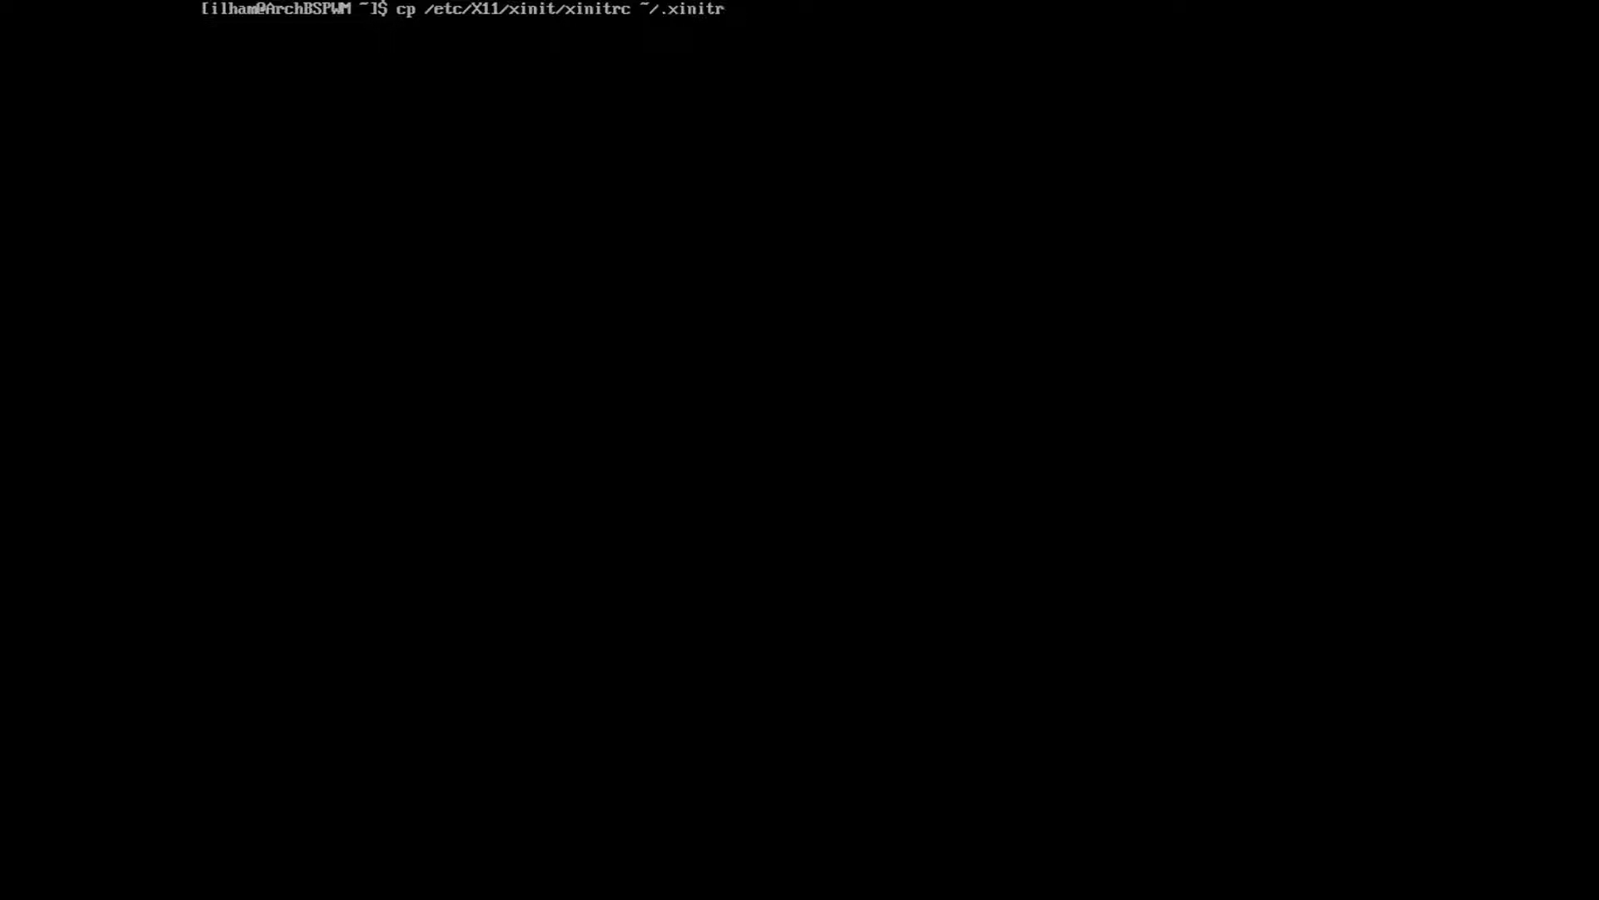
{"action": "type", "text": "c"}
Copy the default xinitrc to ~/.xinitrc, verify it with ls -a, and begin opening it in vim
{"action": "key", "text": "Return"}
{"action": "type", "text": "ls "}
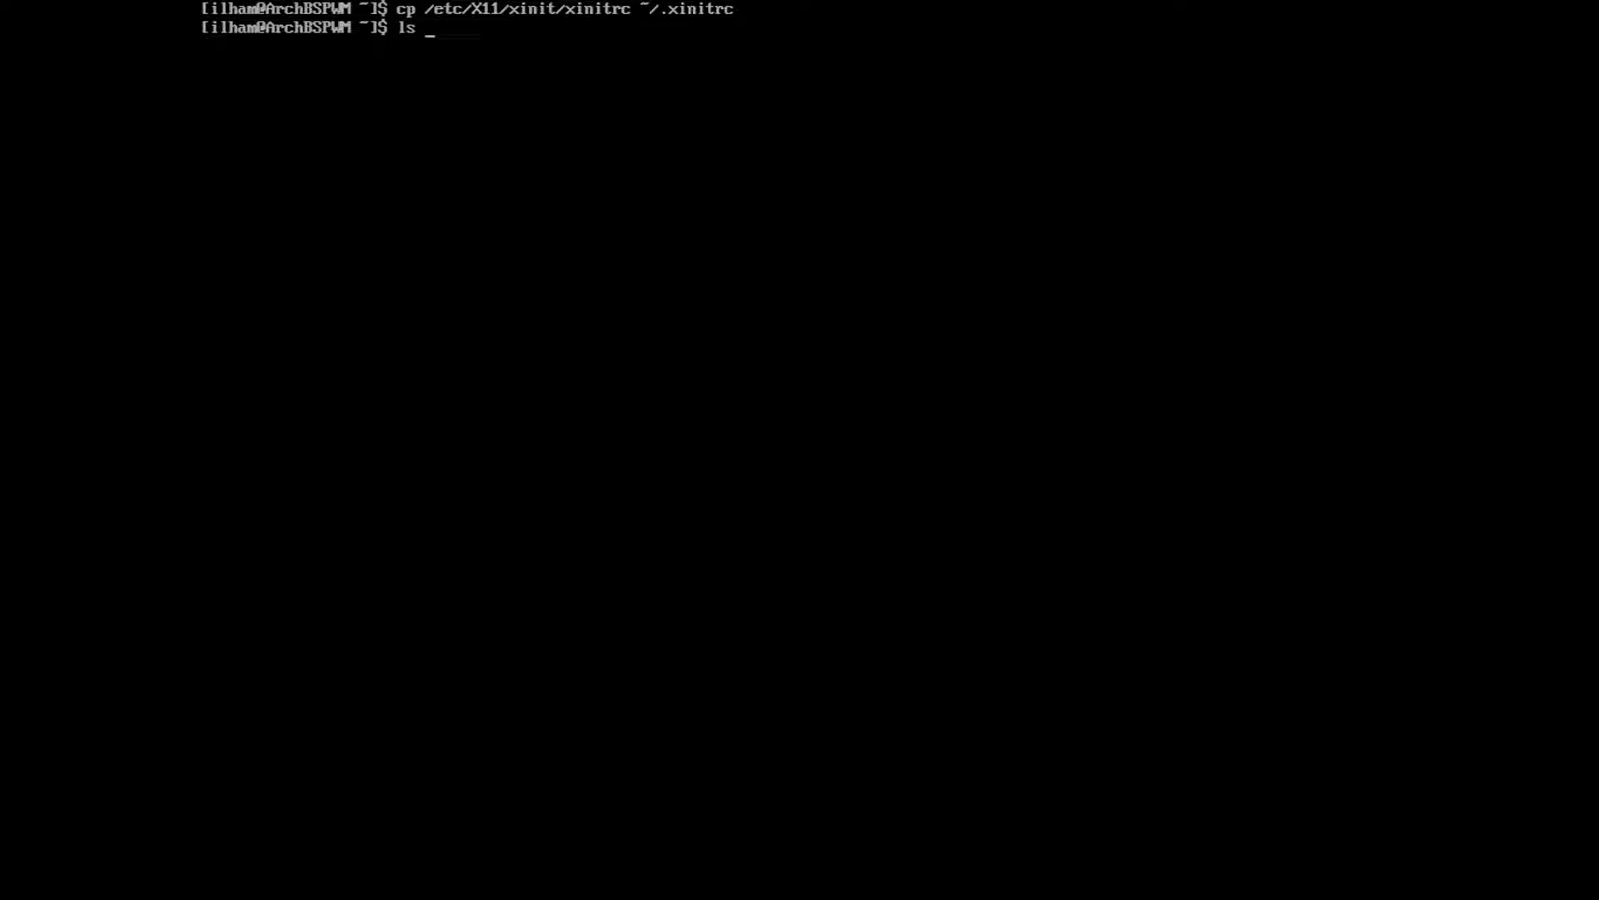
{"action": "type", "text": "-a"}
{"action": "key", "text": "Return"}
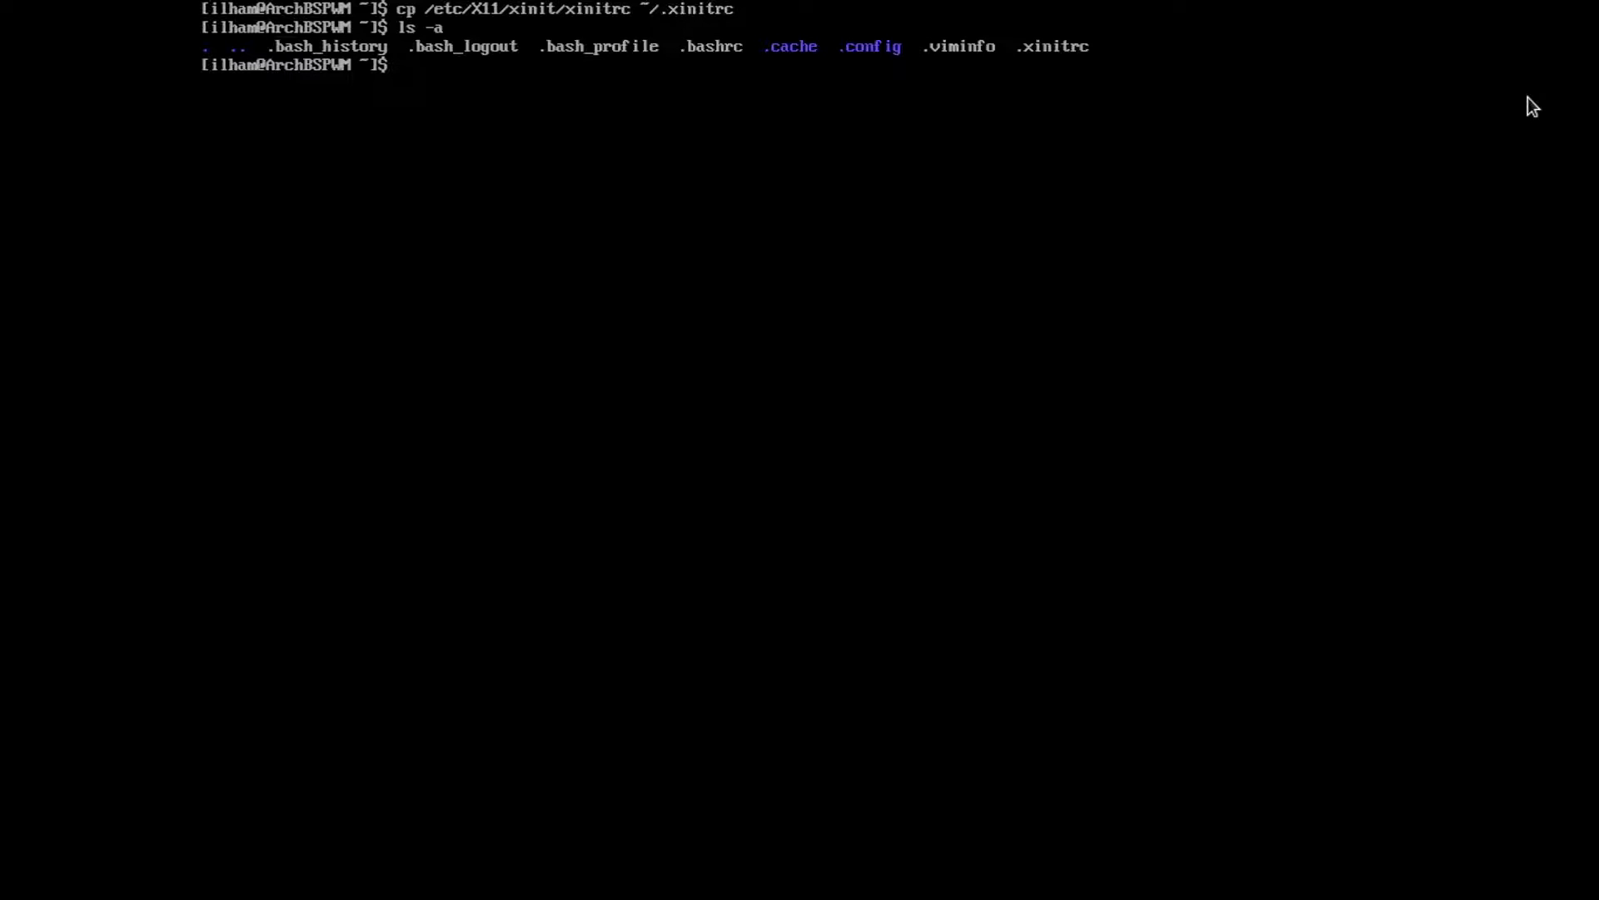
{"action": "type", "text": "vs"}
{"action": "key", "text": "BackSpace"}
{"action": "type", "text": "im"}
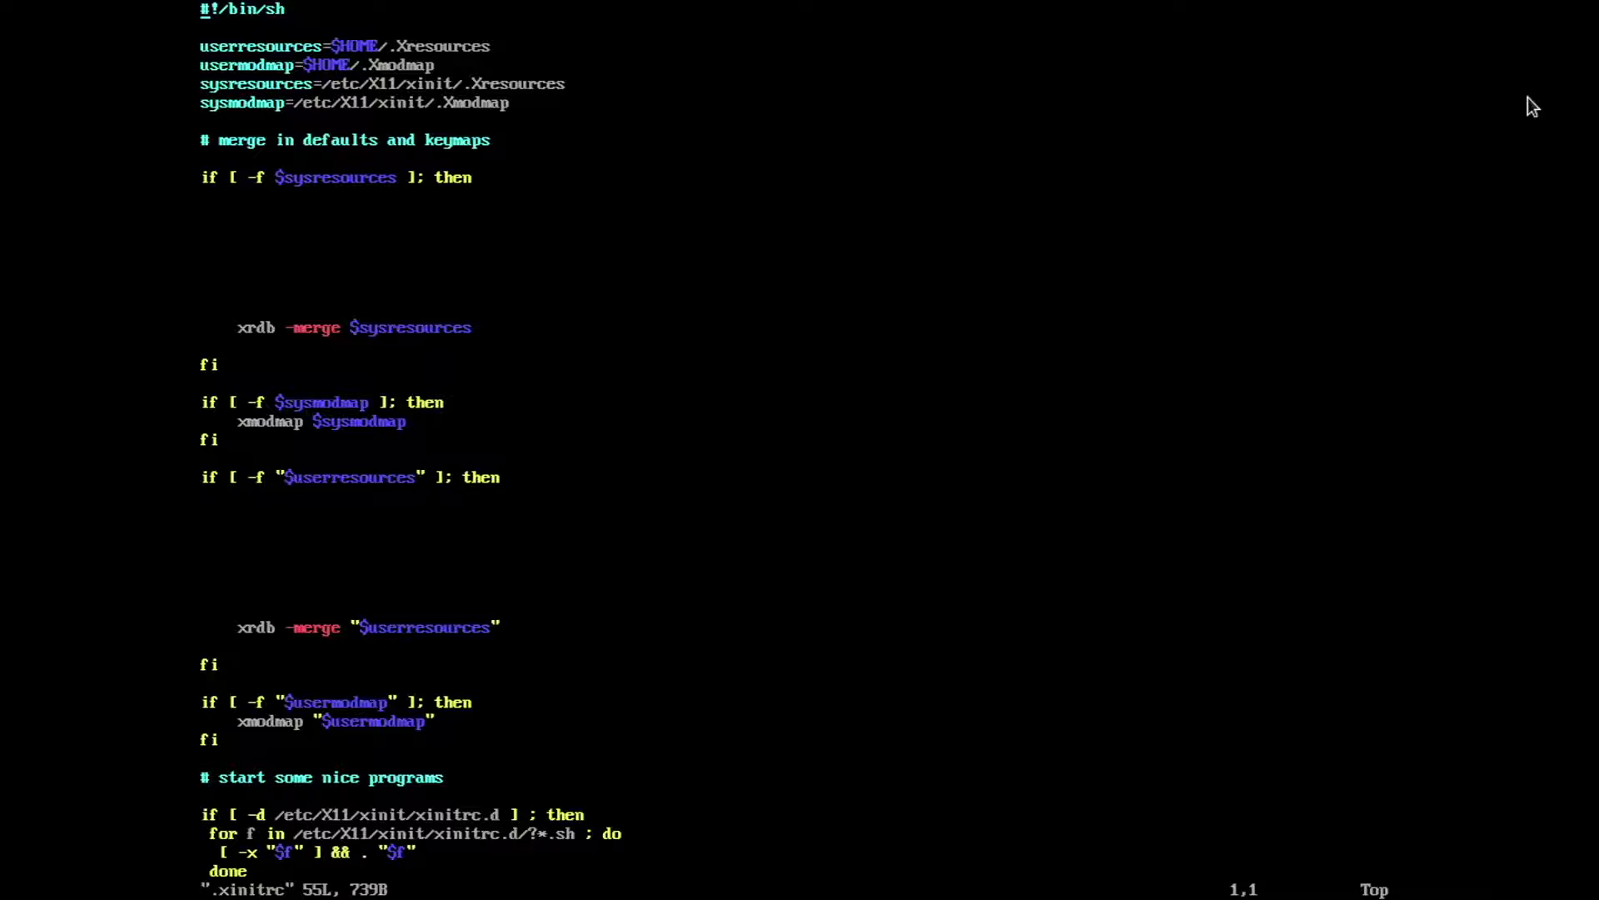
Delete the twm and xclock lines near the end of .xinitrc
{"action": "key", "text": "Down"}
{"action": "key", "text": "Down"}
{"action": "key", "text": "Down"}
{"action": "key", "text": "Down"}
{"action": "key", "text": "Down"}
{"action": "key", "text": "Down"}
{"action": "key", "text": "Down"}
{"action": "key", "text": "Down"}
{"action": "key", "text": "Down"}
{"action": "key", "text": "Down"}
{"action": "key", "text": "Down"}
{"action": "key", "text": "Down"}
{"action": "key", "text": "Down"}
{"action": "key", "text": "Down"}
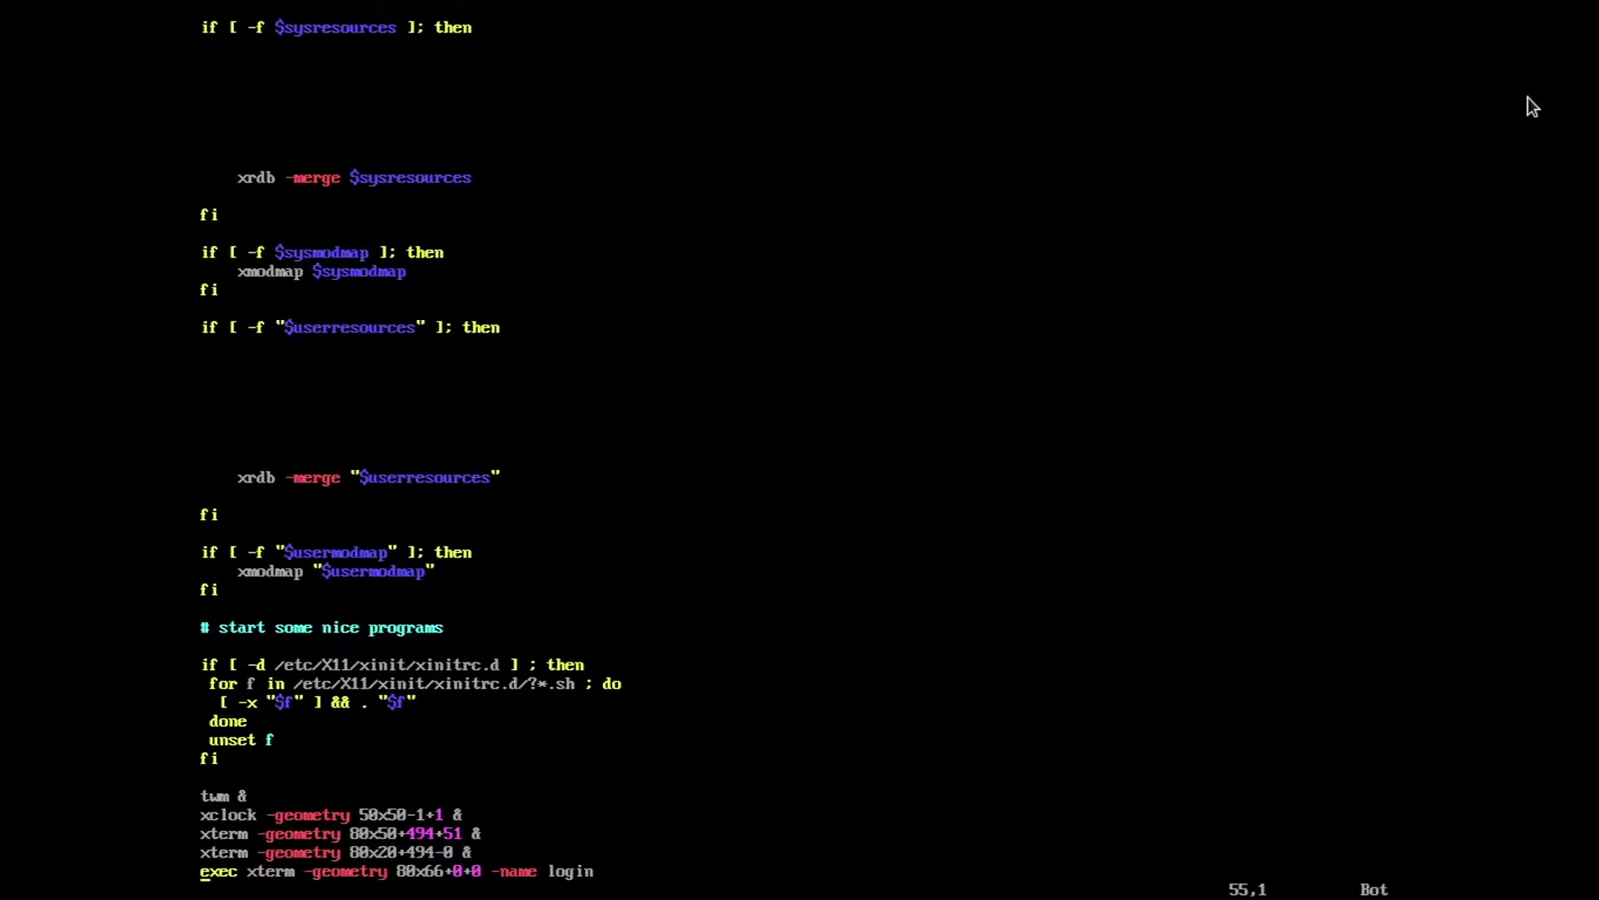
{"action": "key", "text": "Up"}
{"action": "key", "text": "Up"}
{"action": "key", "text": "Down"}
{"action": "key", "text": "Down"}
{"action": "key", "text": "Up"}
{"action": "key", "text": "Up"}
{"action": "key", "text": "Up"}
{"action": "key", "text": "x"}
{"action": "key", "text": "x"}
{"action": "key", "text": "x"}
{"action": "key", "text": "x"}
{"action": "key", "text": "x"}
{"action": "key", "text": "i"}
Remove the leftover blank and xterm lines and add 'setxkbmap us &'
{"action": "key", "text": "Down"}
{"action": "key", "text": "Delete"}
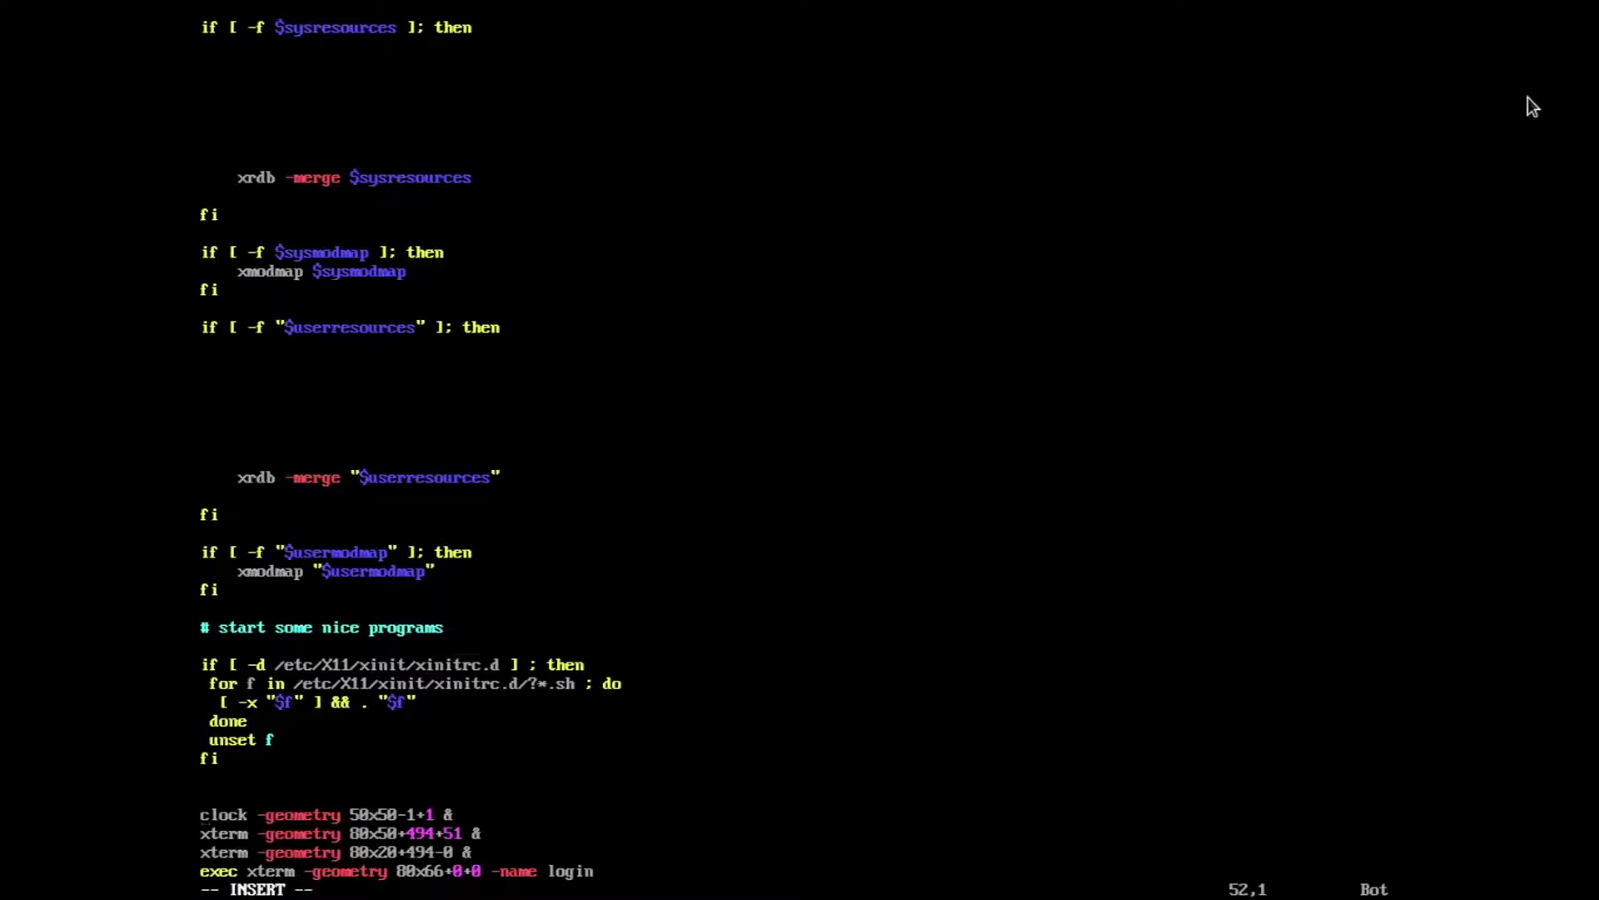
{"action": "key", "text": "Delete"}
{"action": "key", "text": "Delete"}
{"action": "key", "text": "Delete"}
{"action": "key", "text": "Delete"}
{"action": "key", "text": "Delete"}
{"action": "key", "text": "Delete"}
{"action": "key", "text": "Delete"}
{"action": "key", "text": "Delete"}
{"action": "key", "text": "Delete"}
{"action": "key", "text": "Down"}
{"action": "key", "text": "Down"}
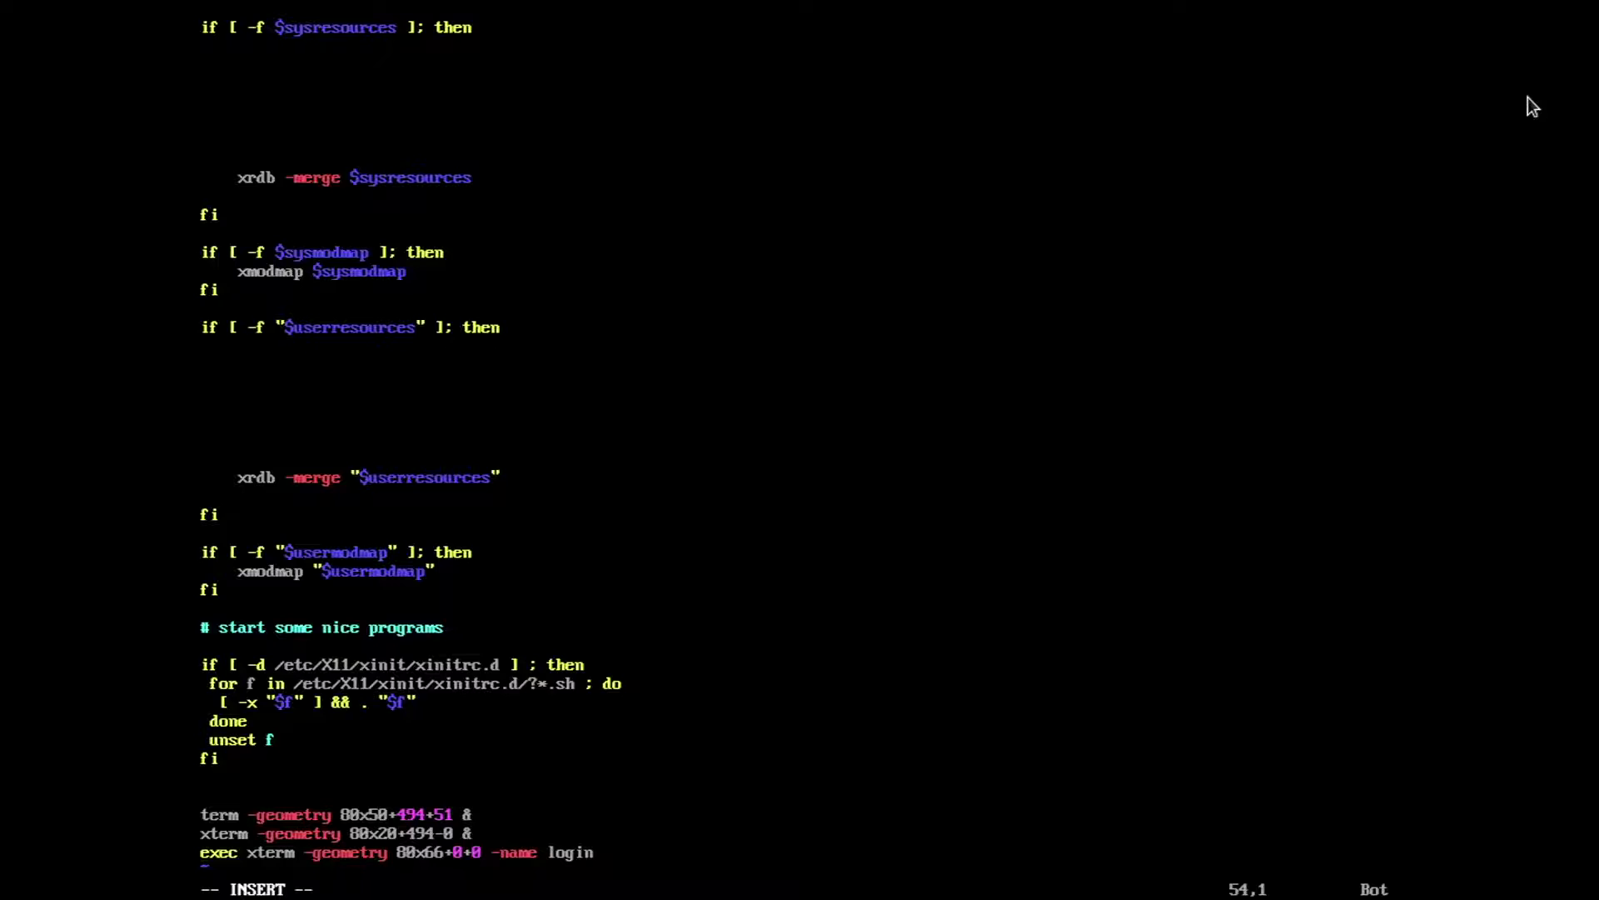
{"action": "key", "text": "Up"}
{"action": "key", "text": "Up"}
{"action": "key", "text": "BackSpace"}
{"action": "key", "text": "Up"}
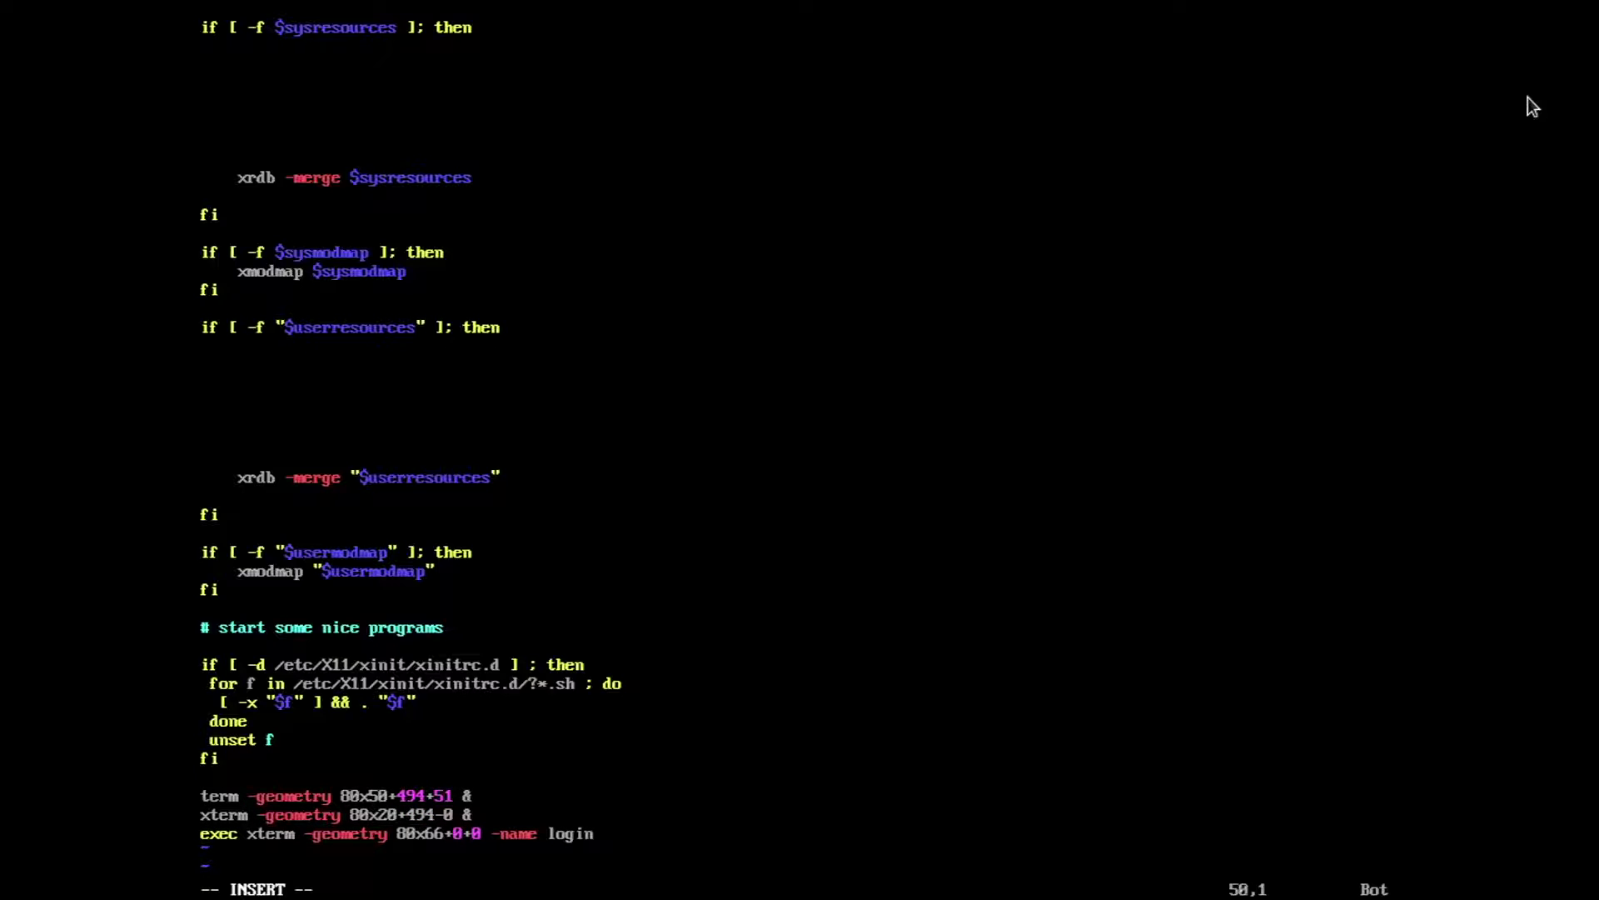
{"action": "key", "text": "Down"}
{"action": "key", "text": "Delete"}
{"action": "key", "text": "Delete"}
{"action": "key", "text": "Delete"}
{"action": "key", "text": "Delete"}
{"action": "key", "text": "Delete"}
{"action": "key", "text": "Delete"}
{"action": "key", "text": "Delete"}
{"action": "key", "text": "Delete"}
{"action": "key", "text": "Delete"}
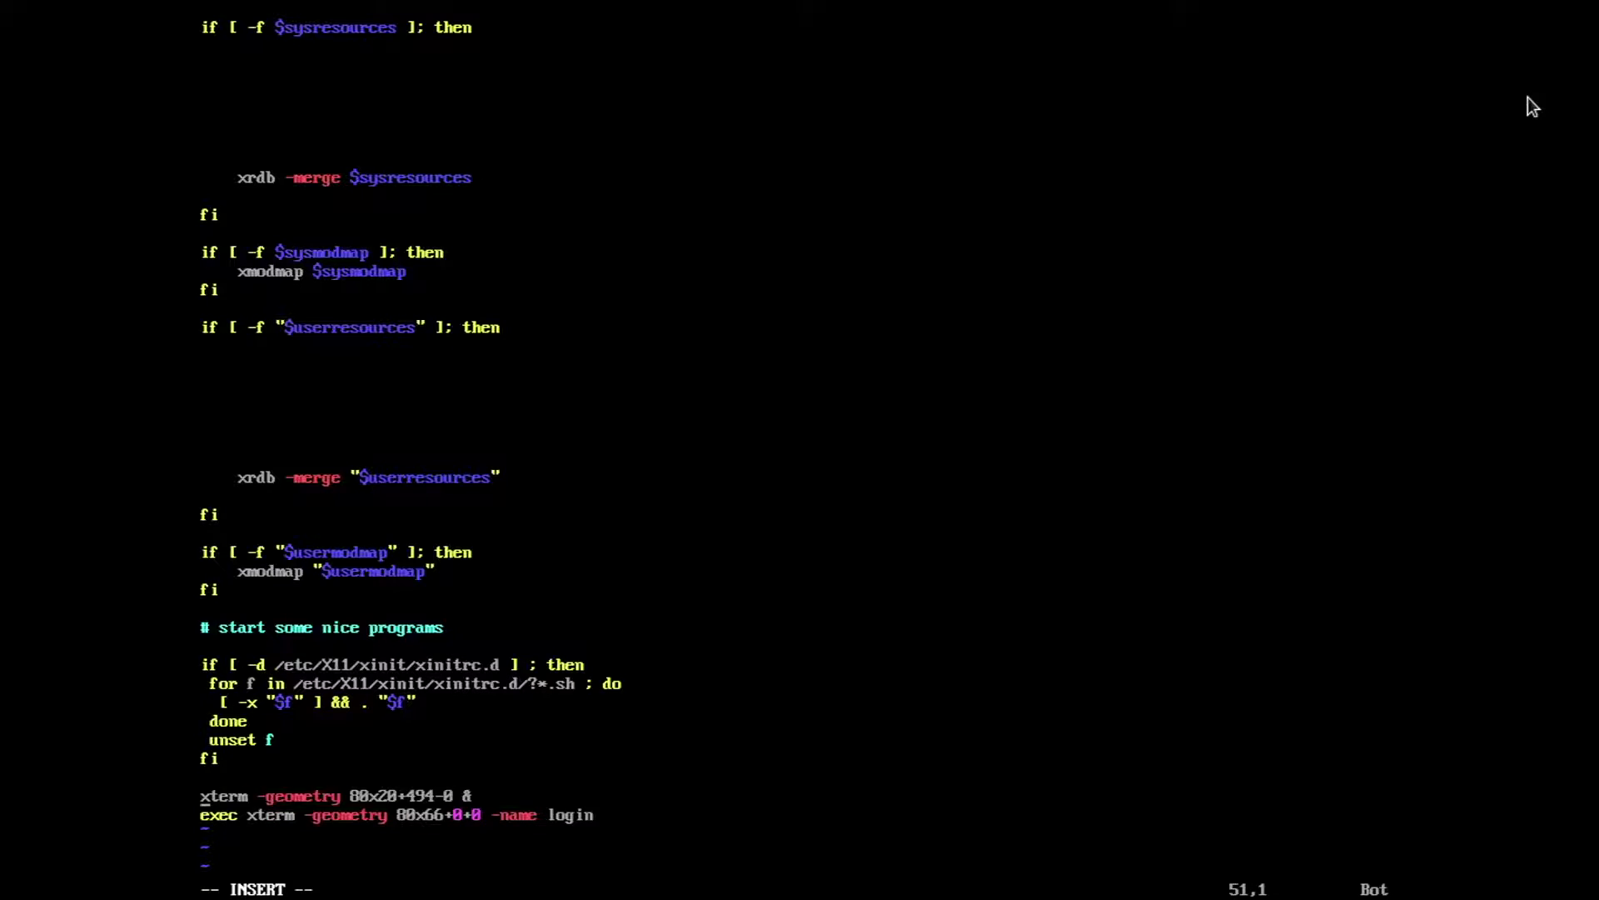
{"action": "key", "text": "Delete"}
{"action": "key", "text": "Delete"}
{"action": "key", "text": "Delete"}
{"action": "key", "text": "Delete"}
{"action": "key", "text": "Delete"}
{"action": "key", "text": "Delete"}
{"action": "key", "text": "Delete"}
{"action": "key", "text": "Delete"}
{"action": "key", "text": "Delete"}
{"action": "key", "text": "Delete"}
{"action": "key", "text": "Delete"}
{"action": "key", "text": "Delete"}
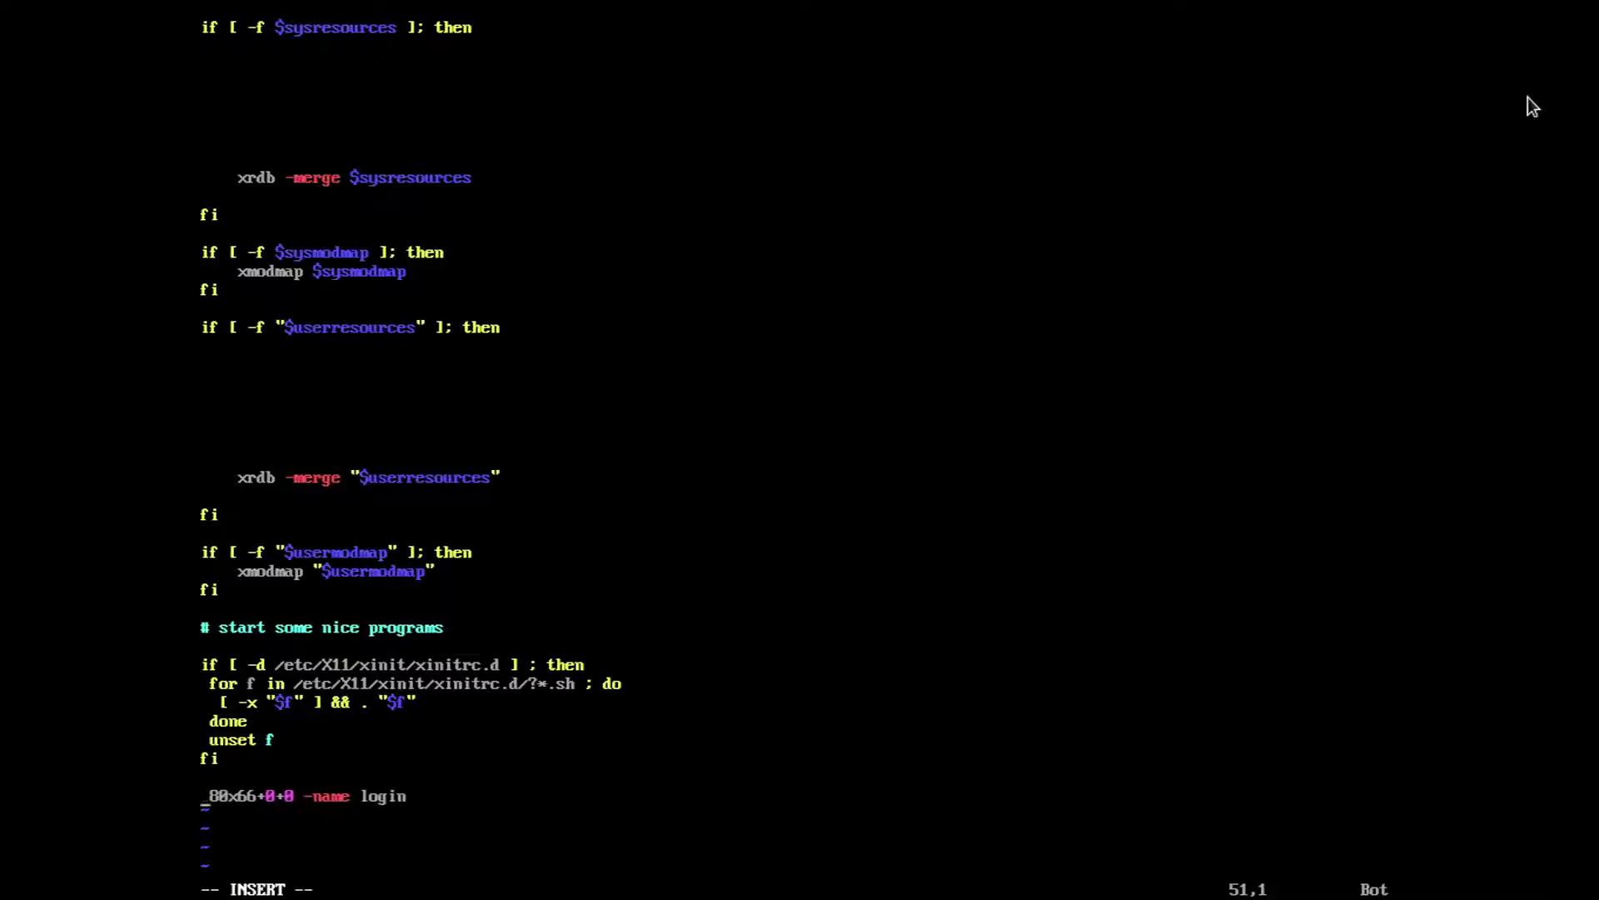
{"action": "key", "text": "Delete"}
{"action": "key", "text": "Delete"}
{"action": "key", "text": "Delete"}
{"action": "key", "text": "Delete"}
{"action": "key", "text": "Delete"}
{"action": "key", "text": "Delete"}
{"action": "key", "text": "Delete"}
{"action": "key", "text": "Delete"}
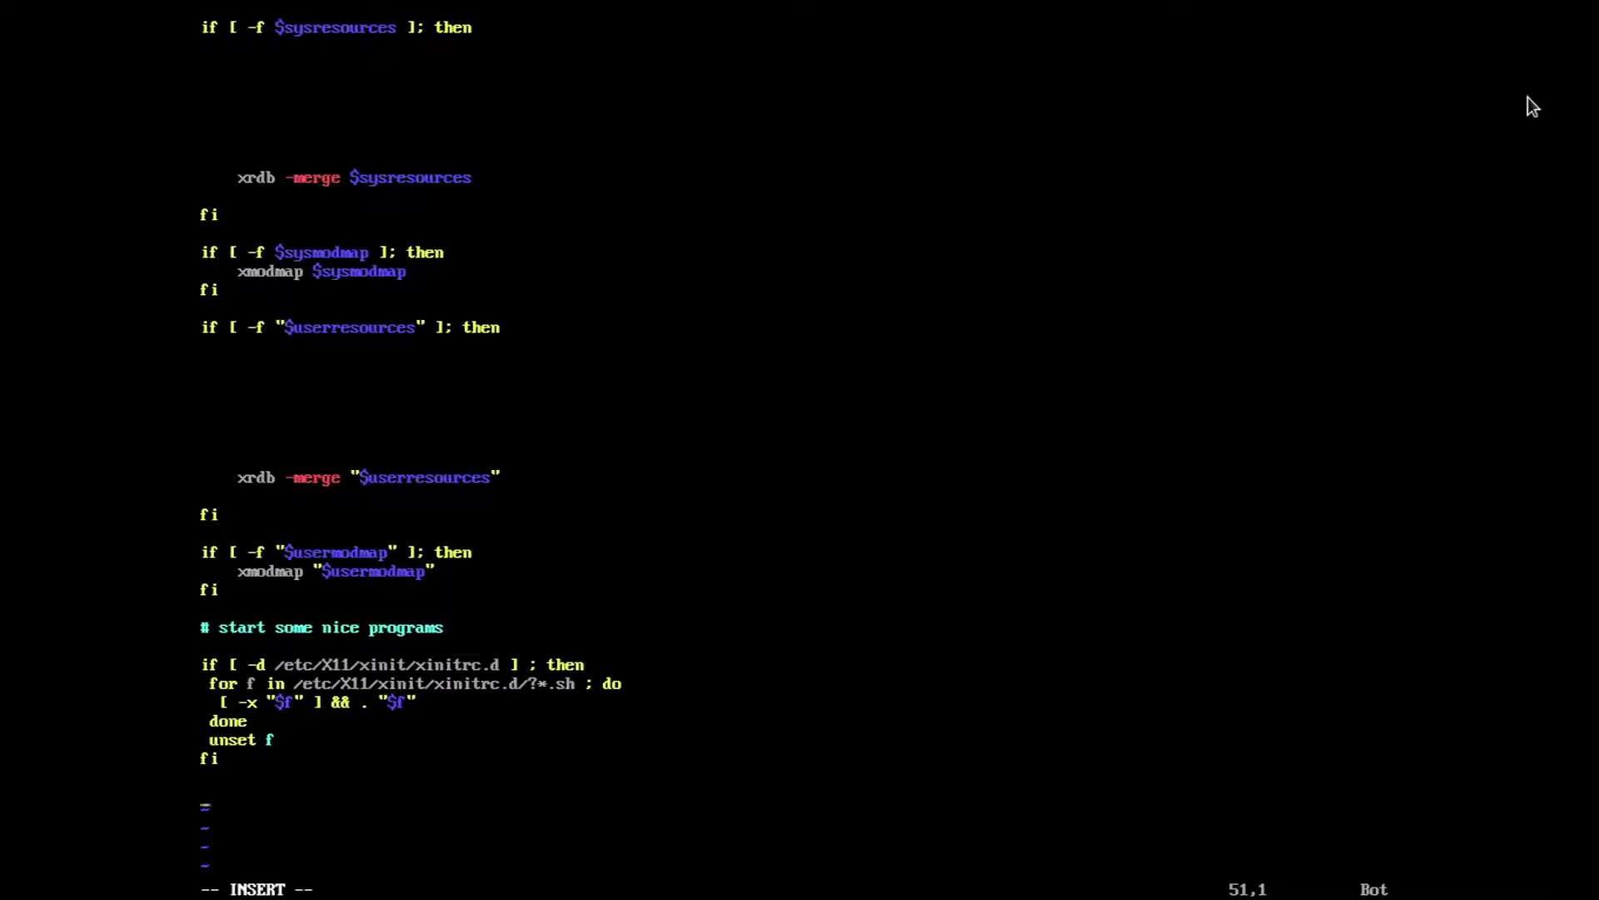
{"action": "type", "text": "setxkbmap "}
{"action": "type", "text": "us &"}
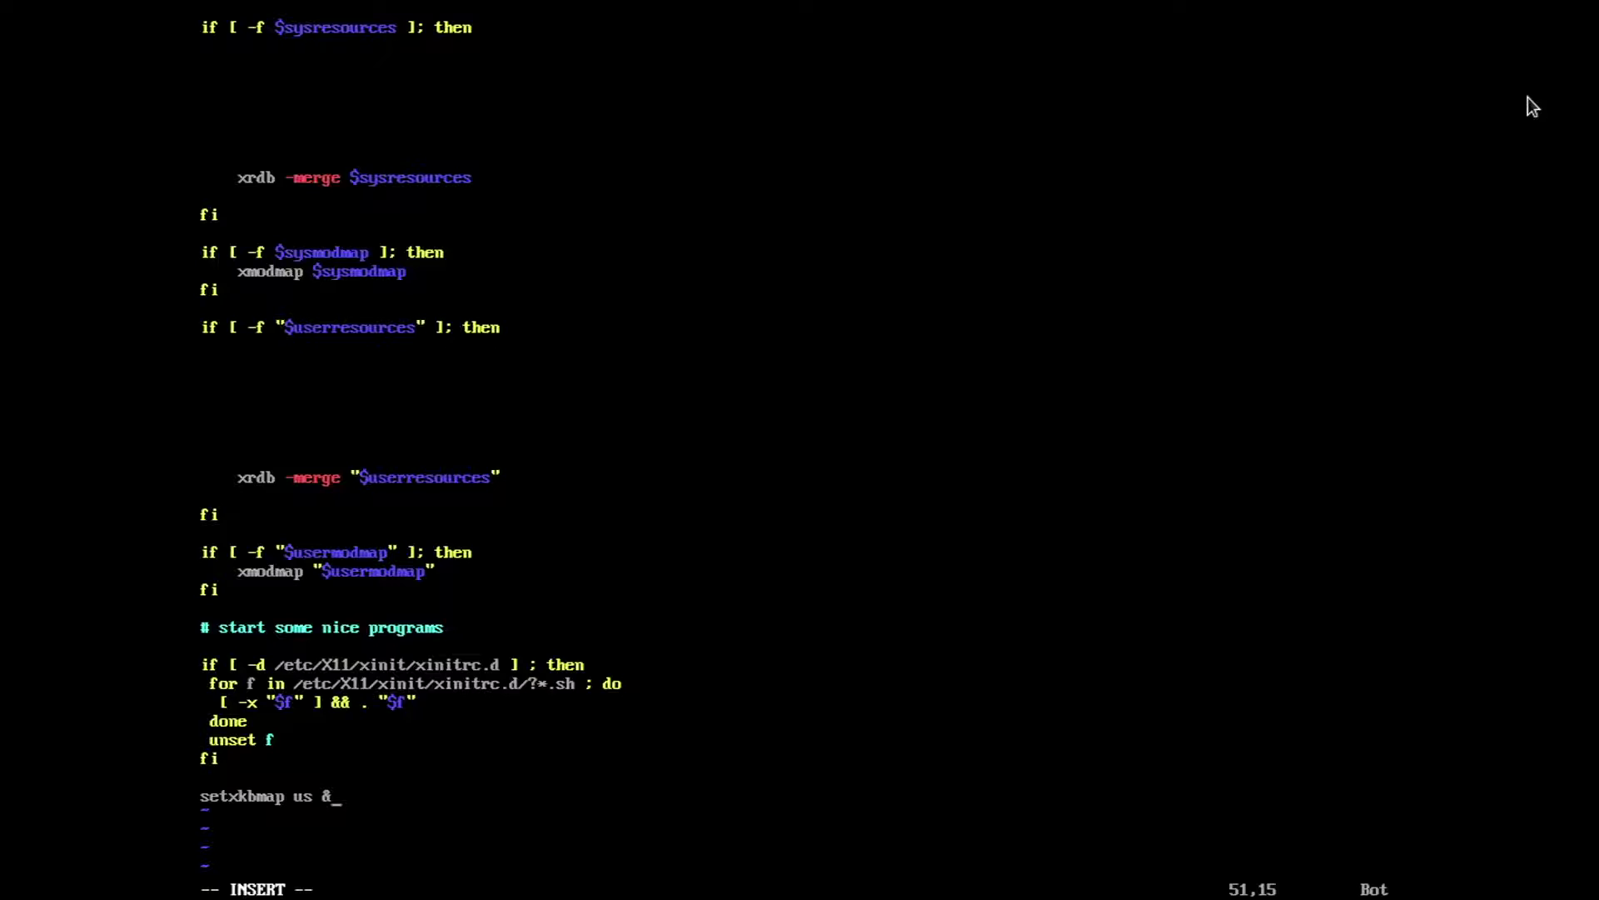
Restore the keyboard layout line's argument to 'us'
{"action": "key", "text": "Left"}
{"action": "key", "text": "Left"}
{"action": "key", "text": "Left"}
{"action": "key", "text": "BackSpace"}
{"action": "key", "text": "Delete"}
{"action": "type", "text": "ch"}
{"action": "key", "text": "BackSpace"}
{"action": "key", "text": "BackSpace"}
{"action": "key", "text": "Delete"}
{"action": "type", "text": "us"}
{"action": "key", "text": "End"}
{"action": "key", "text": "Return"}
Add the line 'picom -fb --experimental-backends --backend glx' below the layout line
{"action": "type", "text": "picom -"}
{"action": "type", "text": "fb --e"}
{"action": "type", "text": "xperimental"}
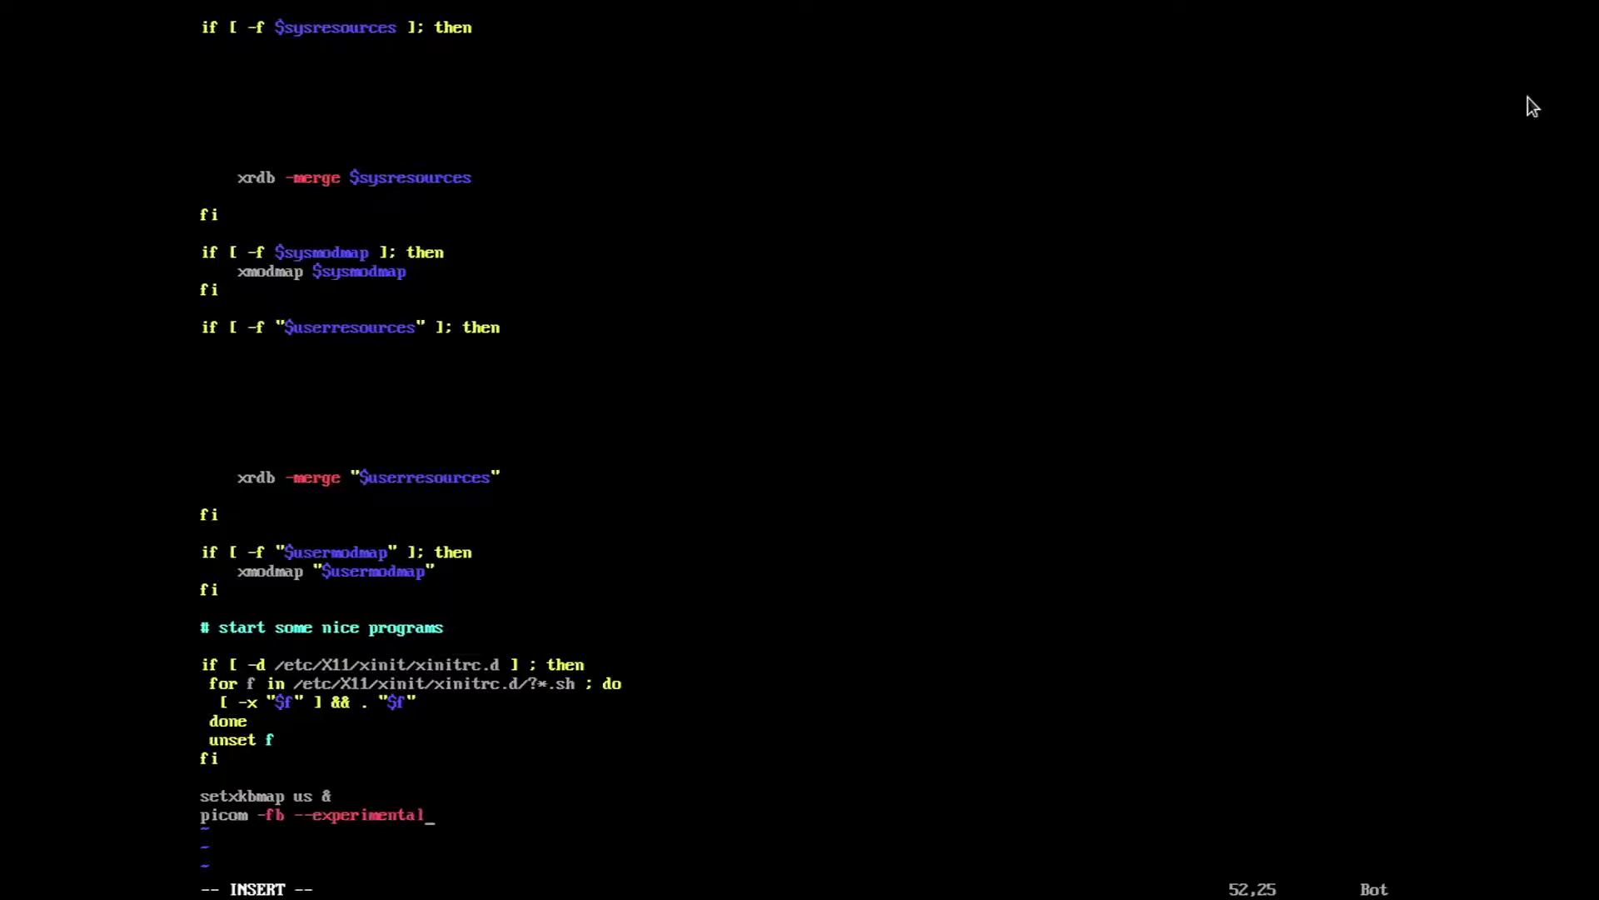
{"action": "type", "text": "-backends "}
{"action": "type", "text": "--back"}
{"action": "key", "text": "BackSpace"}
{"action": "type", "text": "k"}
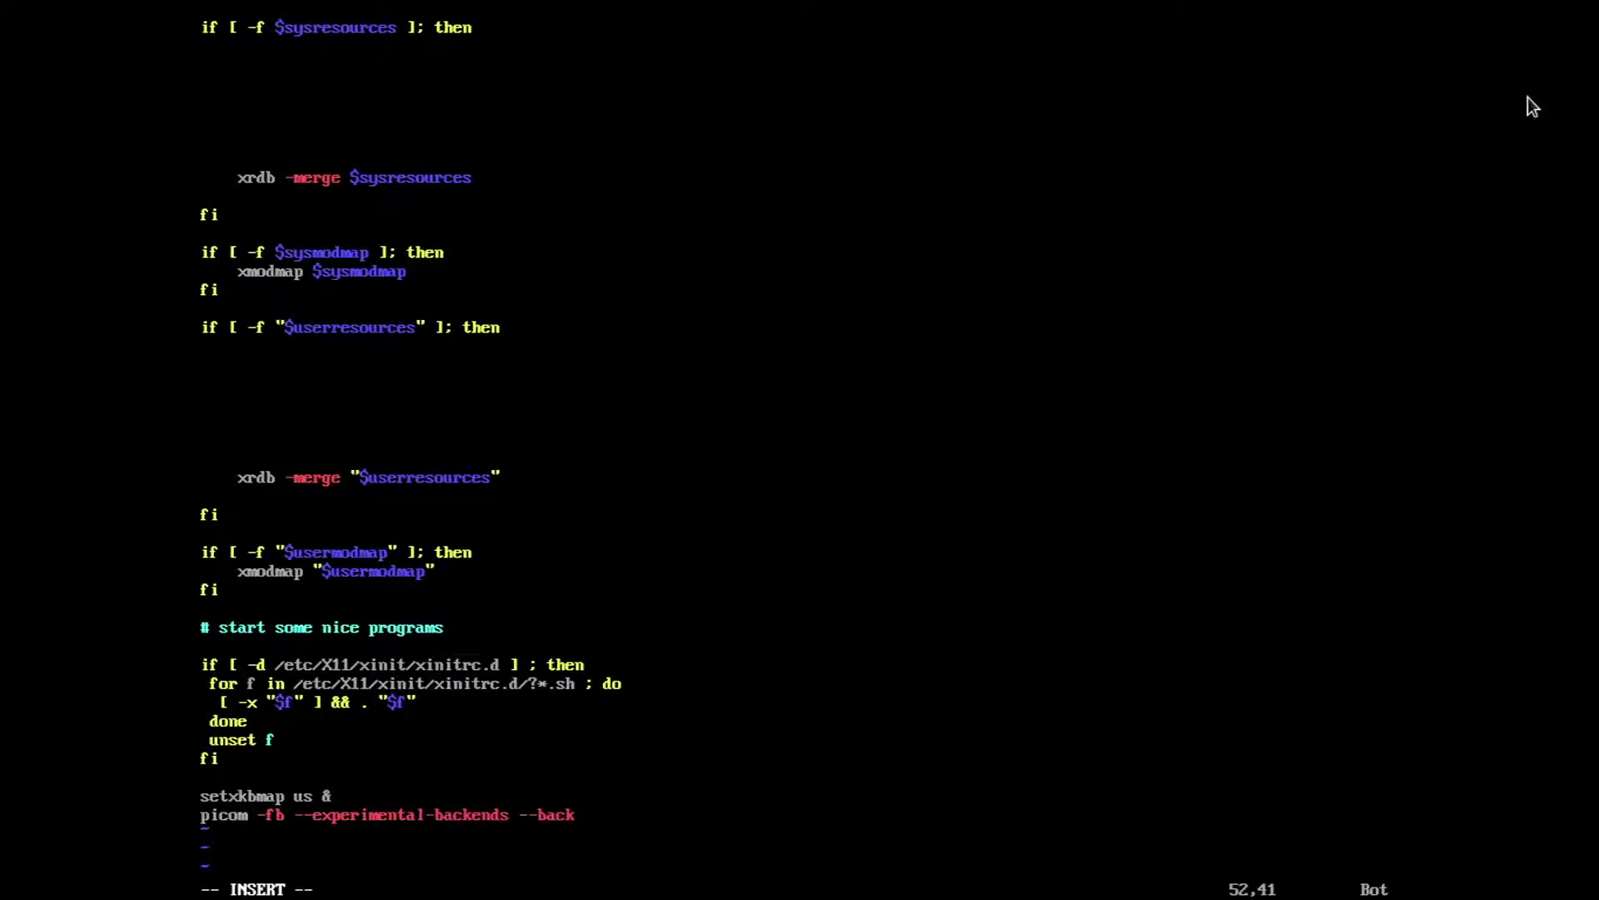
{"action": "type", "text": "end-"}
{"action": "key", "text": "BackSpace"}
{"action": "type", "text": "g"}
{"action": "key", "text": "BackSpace"}
{"action": "key", "text": "BackSpace"}
{"action": "type", "text": "glix"}
{"action": "key", "text": "BackSpace"}
{"action": "key", "text": "BackSpace"}
{"action": "type", "text": "x"}
Add 'exec bspwm' as the last line and save .xinitrc with :wq
{"action": "key", "text": "Return"}
{"action": "type", "text": "exec bspwm"}
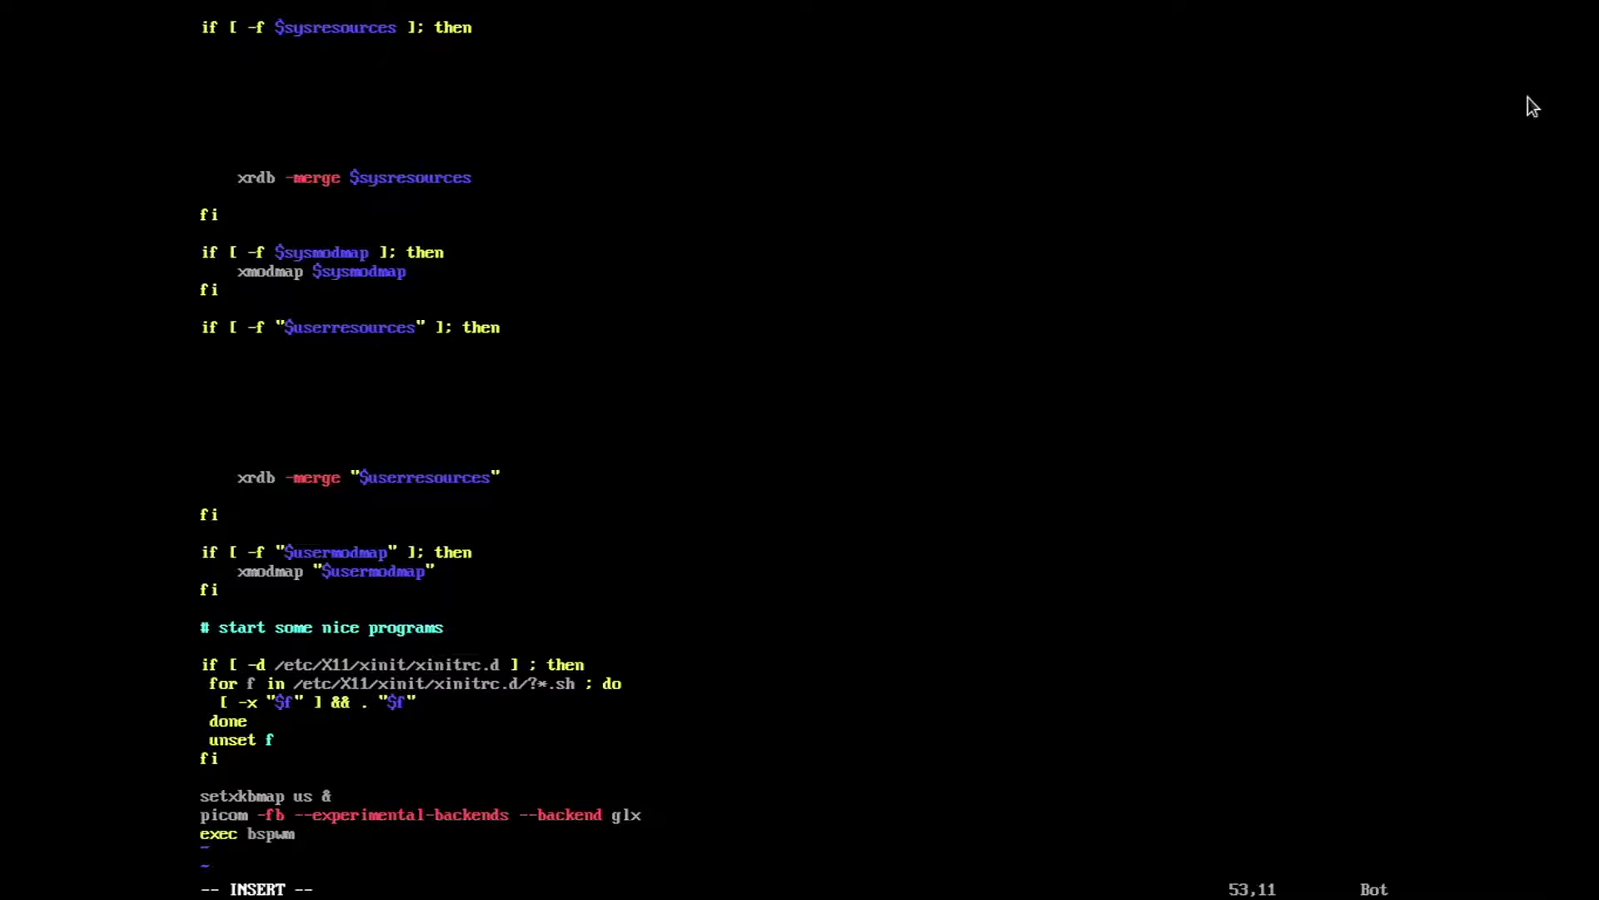
{"action": "key", "text": "Escape"}
{"action": "type", "text": ":wq"}
{"action": "key", "text": "Return"}
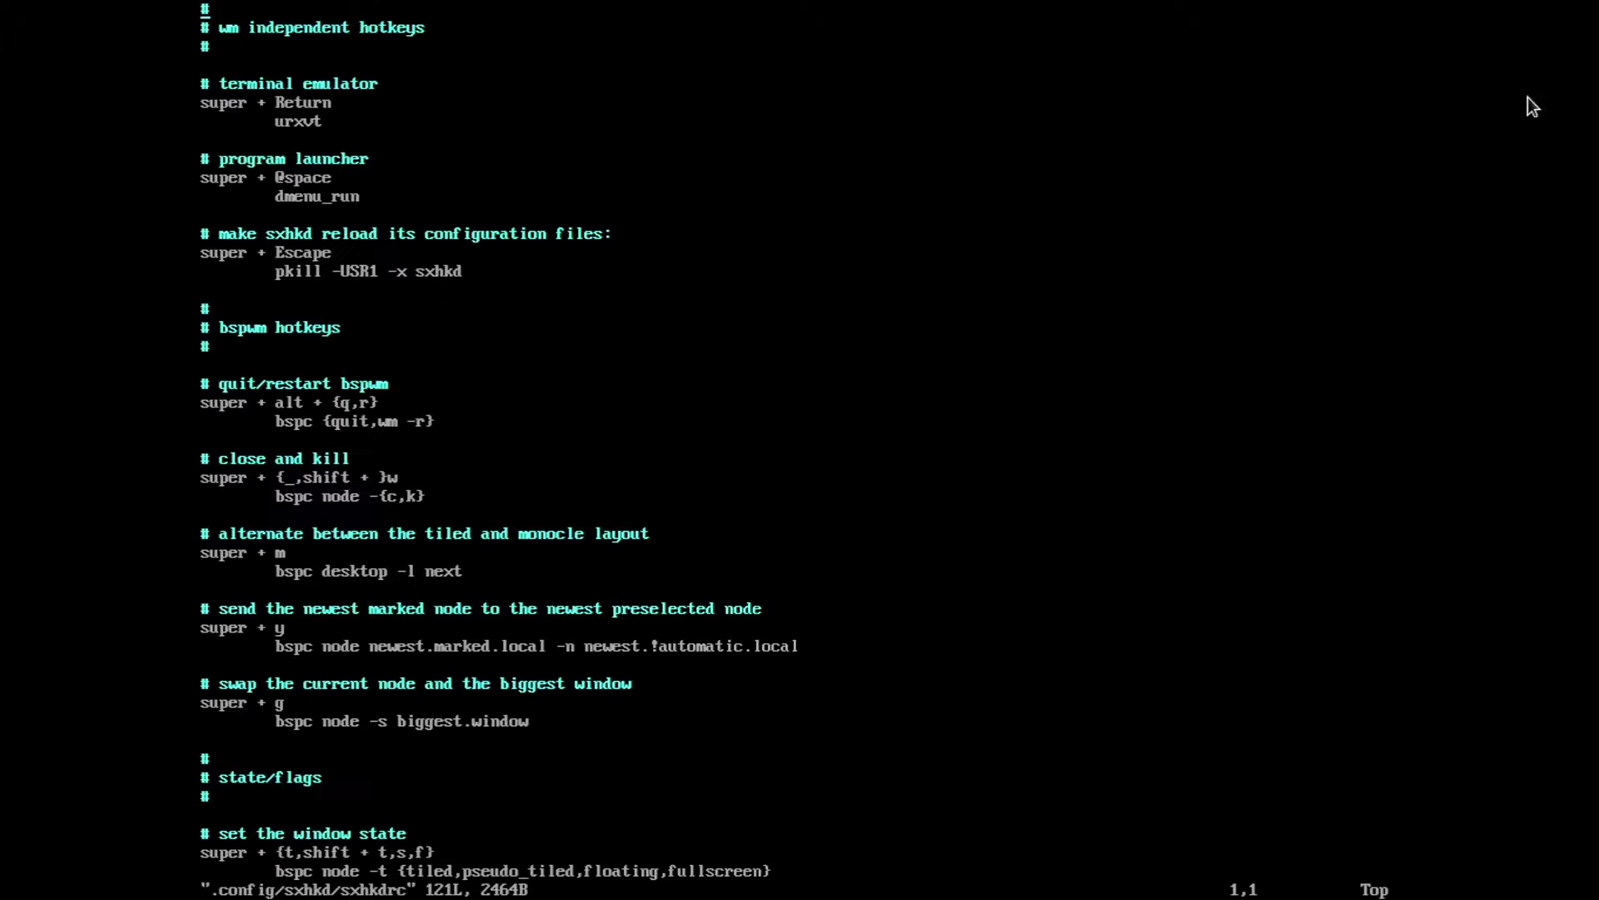
Replace urxvt with alacritty on sxhkdrc's terminal hotkey line and save the file
{"action": "key", "text": "j"}
{"action": "key", "text": "j"}
{"action": "key", "text": "j"}
{"action": "key", "text": "j"}
{"action": "key", "text": "j"}
{"action": "key", "text": "j"}
{"action": "key", "text": "i"}
{"action": "key", "text": "Right"}
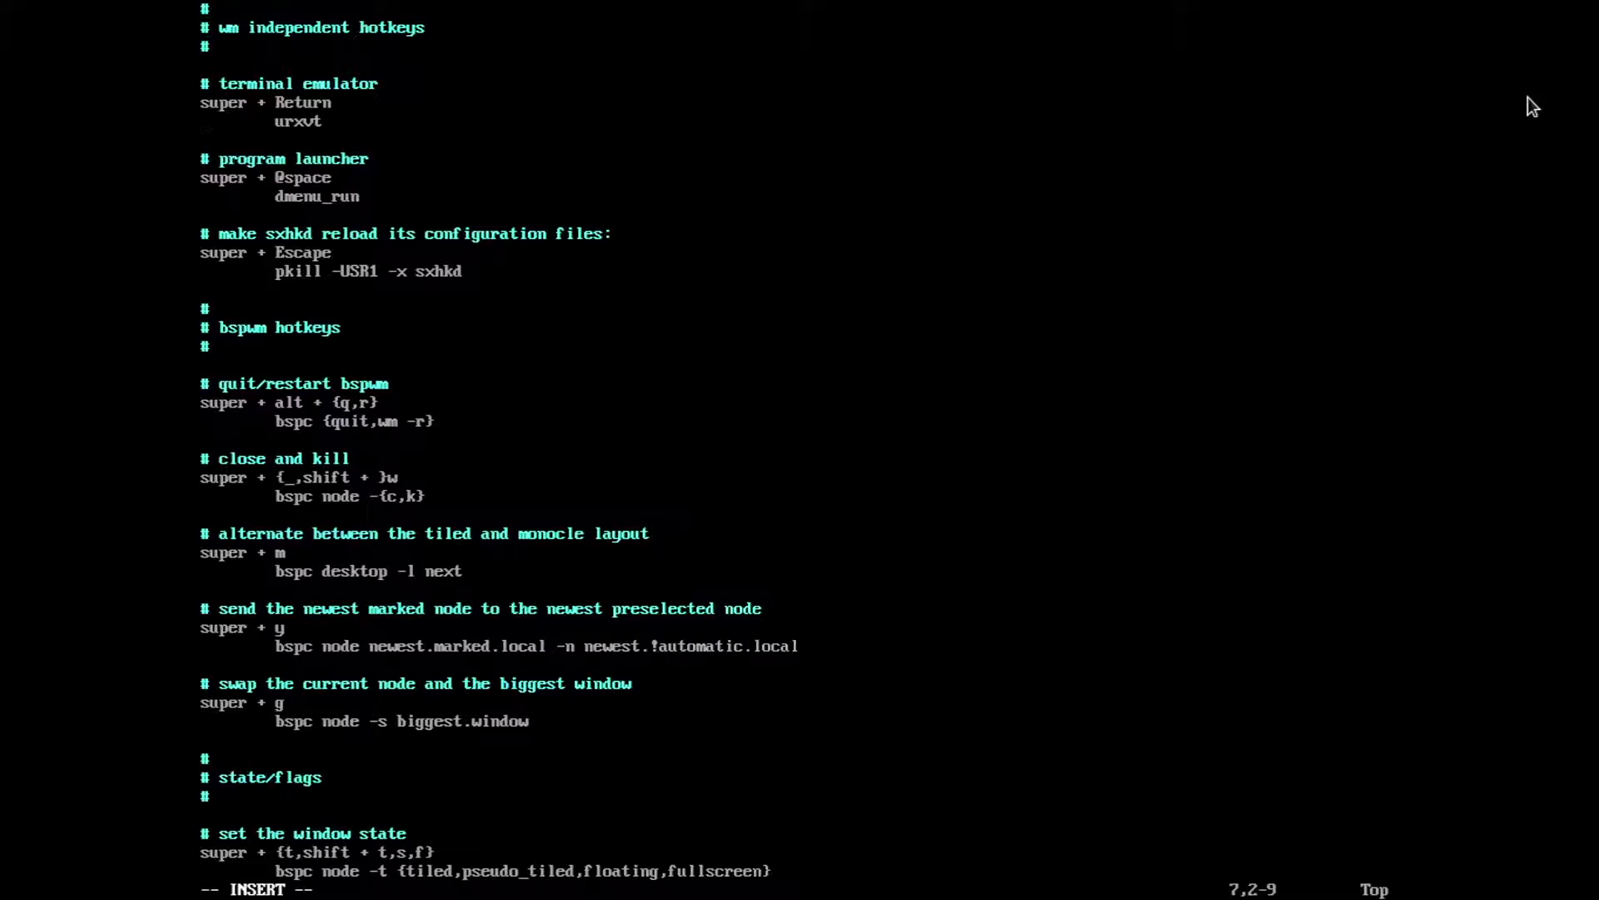
{"action": "key", "text": "Delete"}
{"action": "key", "text": "Delete"}
{"action": "key", "text": "Delete"}
{"action": "key", "text": "Delete"}
{"action": "key", "text": "Delete"}
{"action": "type", "text": "alacritt"}
{"action": "type", "text": "y"}
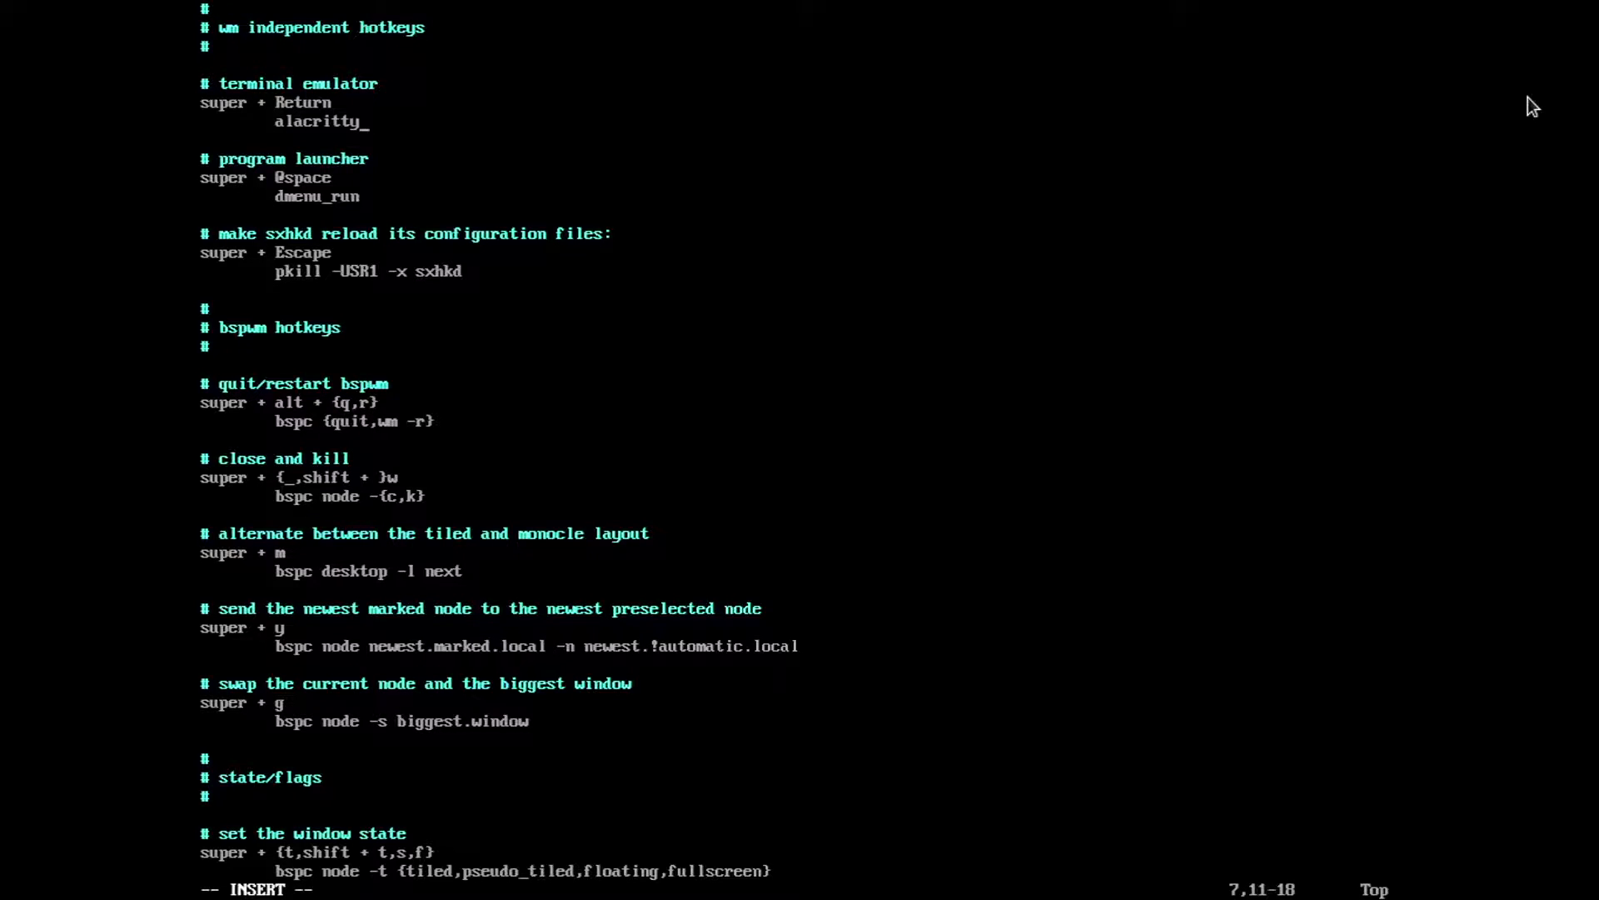
{"action": "key", "text": "Escape"}
{"action": "type", "text": ":wq"}
{"action": "key", "text": "Return"}
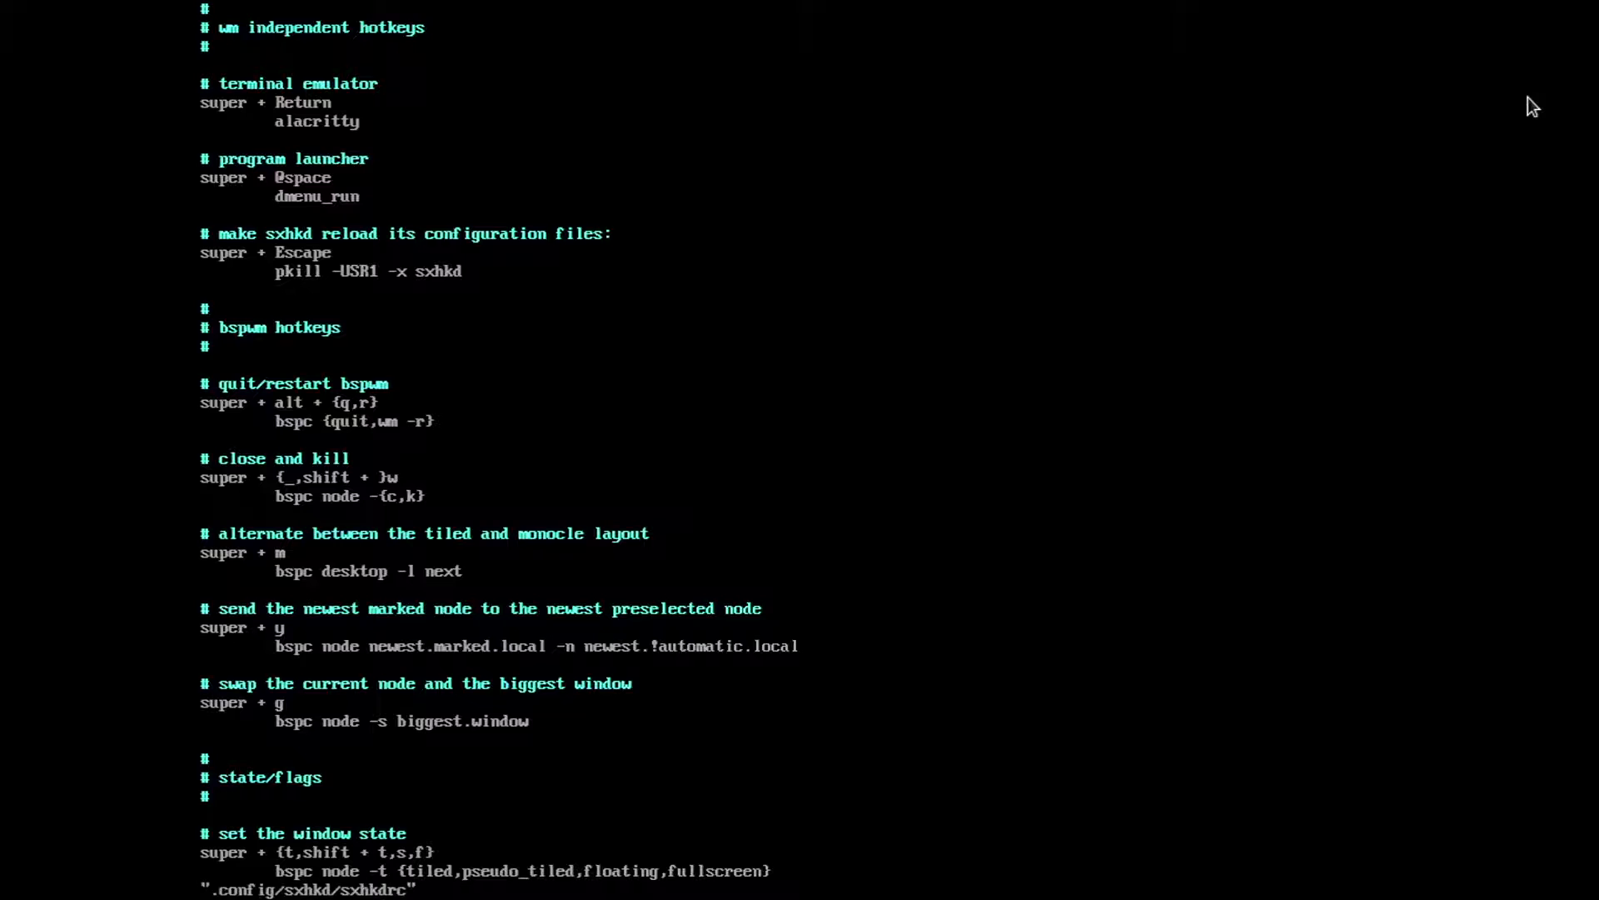
{"action": "type", "text": "clear"}
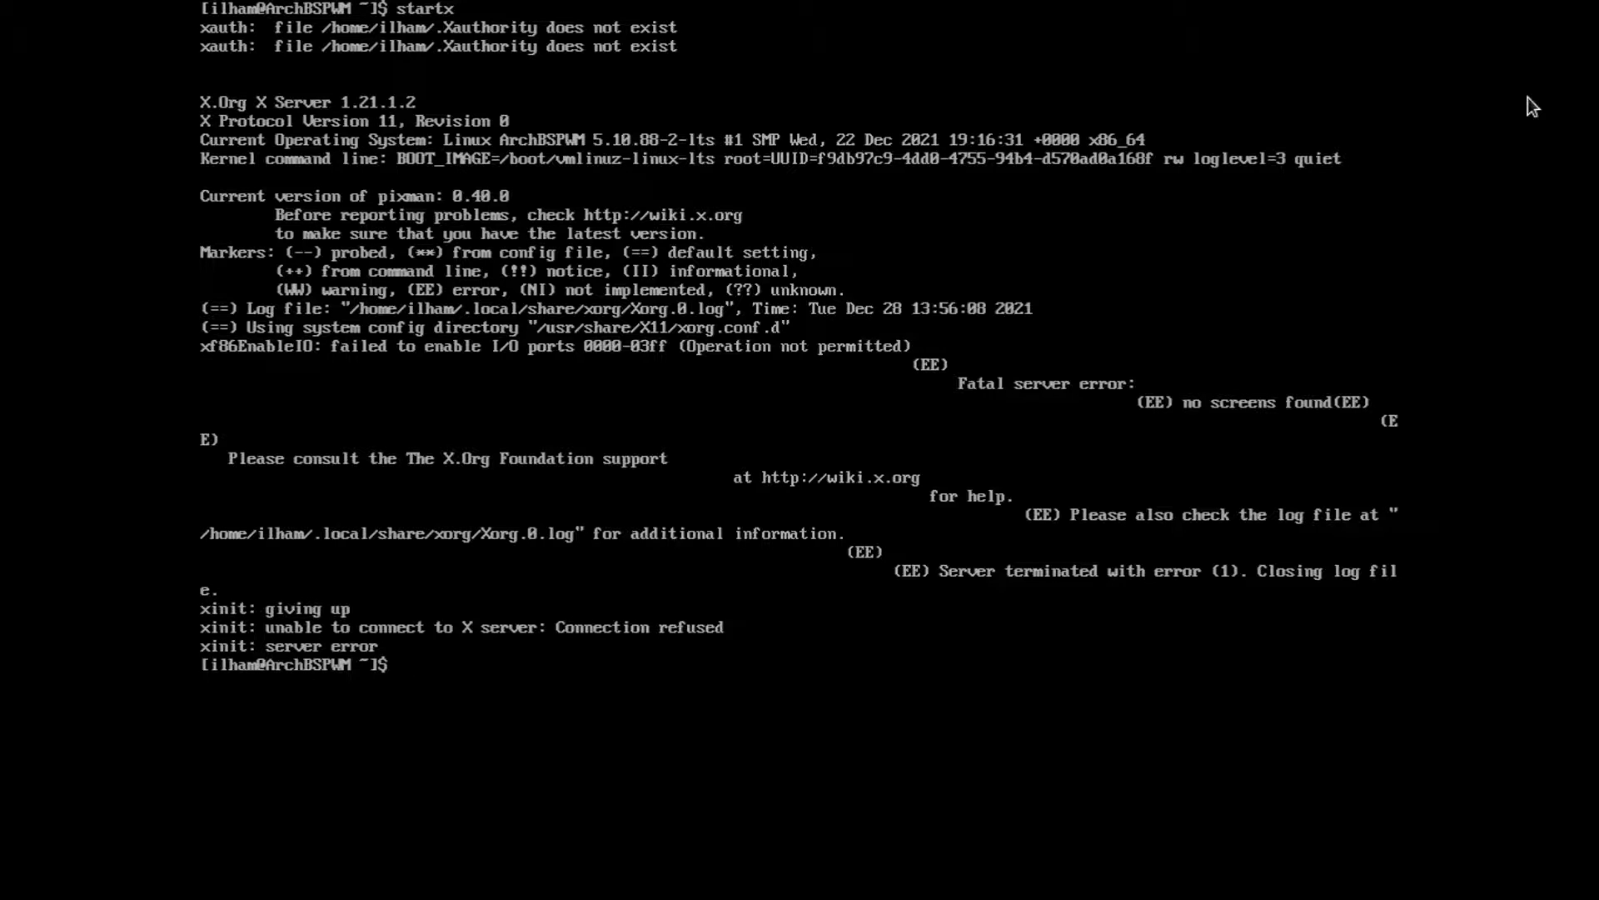
Run dhcpcd to bring up networking, then rerun startx from history
{"action": "type", "text": "dhc"}
{"action": "type", "text": "pcd"}
{"action": "key", "text": "Return"}
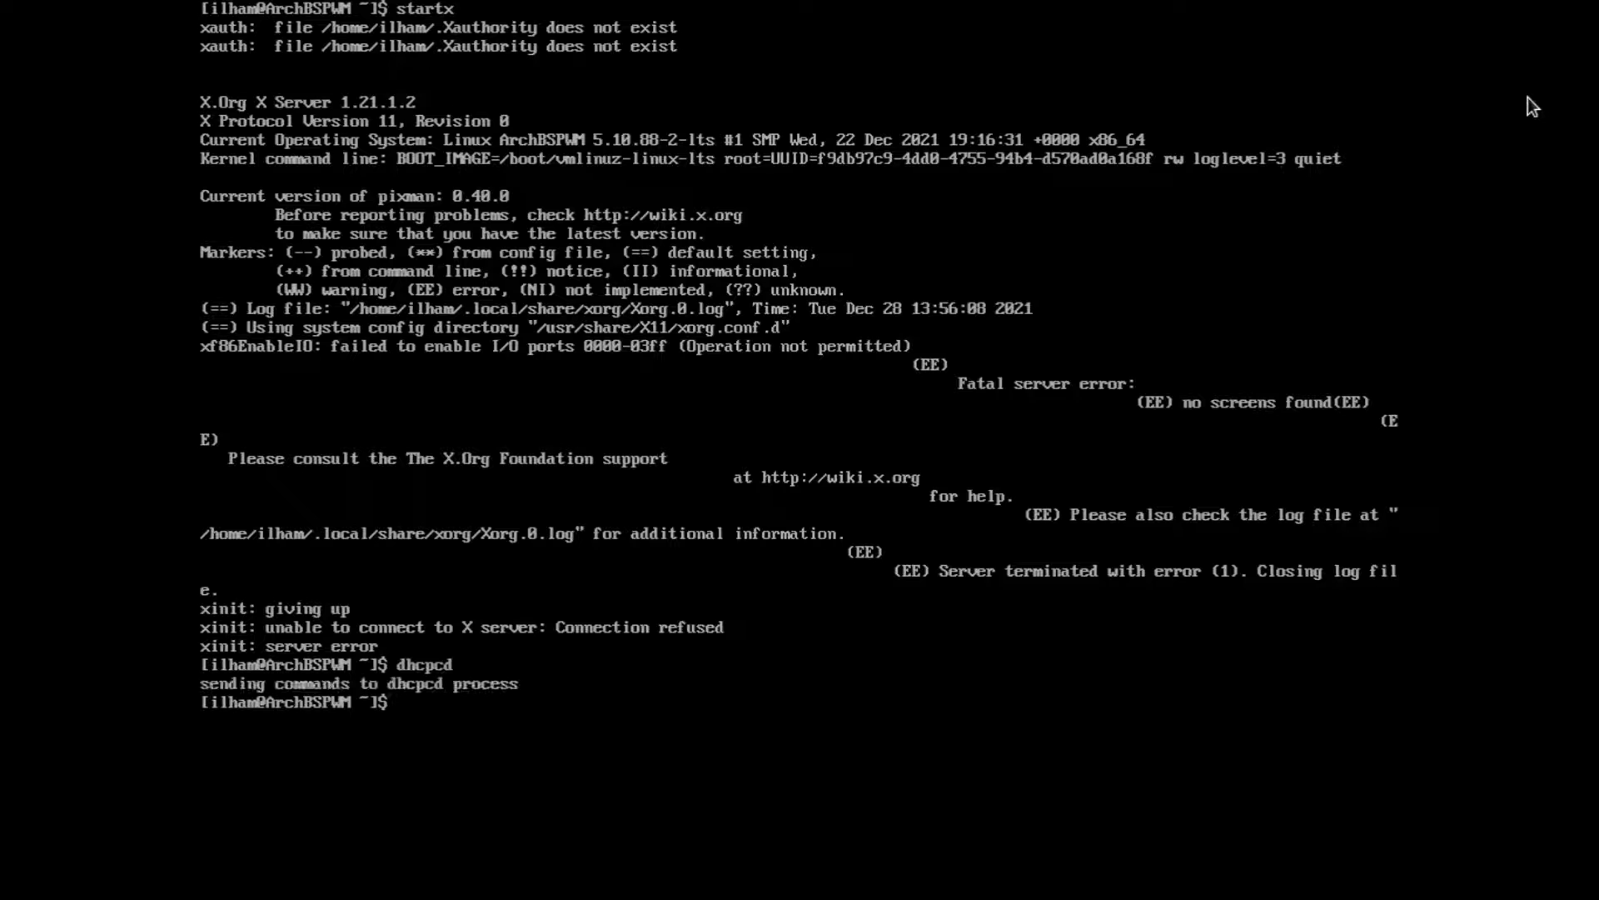
{"action": "key", "text": "Up"}
{"action": "key", "text": "Up"}
{"action": "key", "text": "Return"}
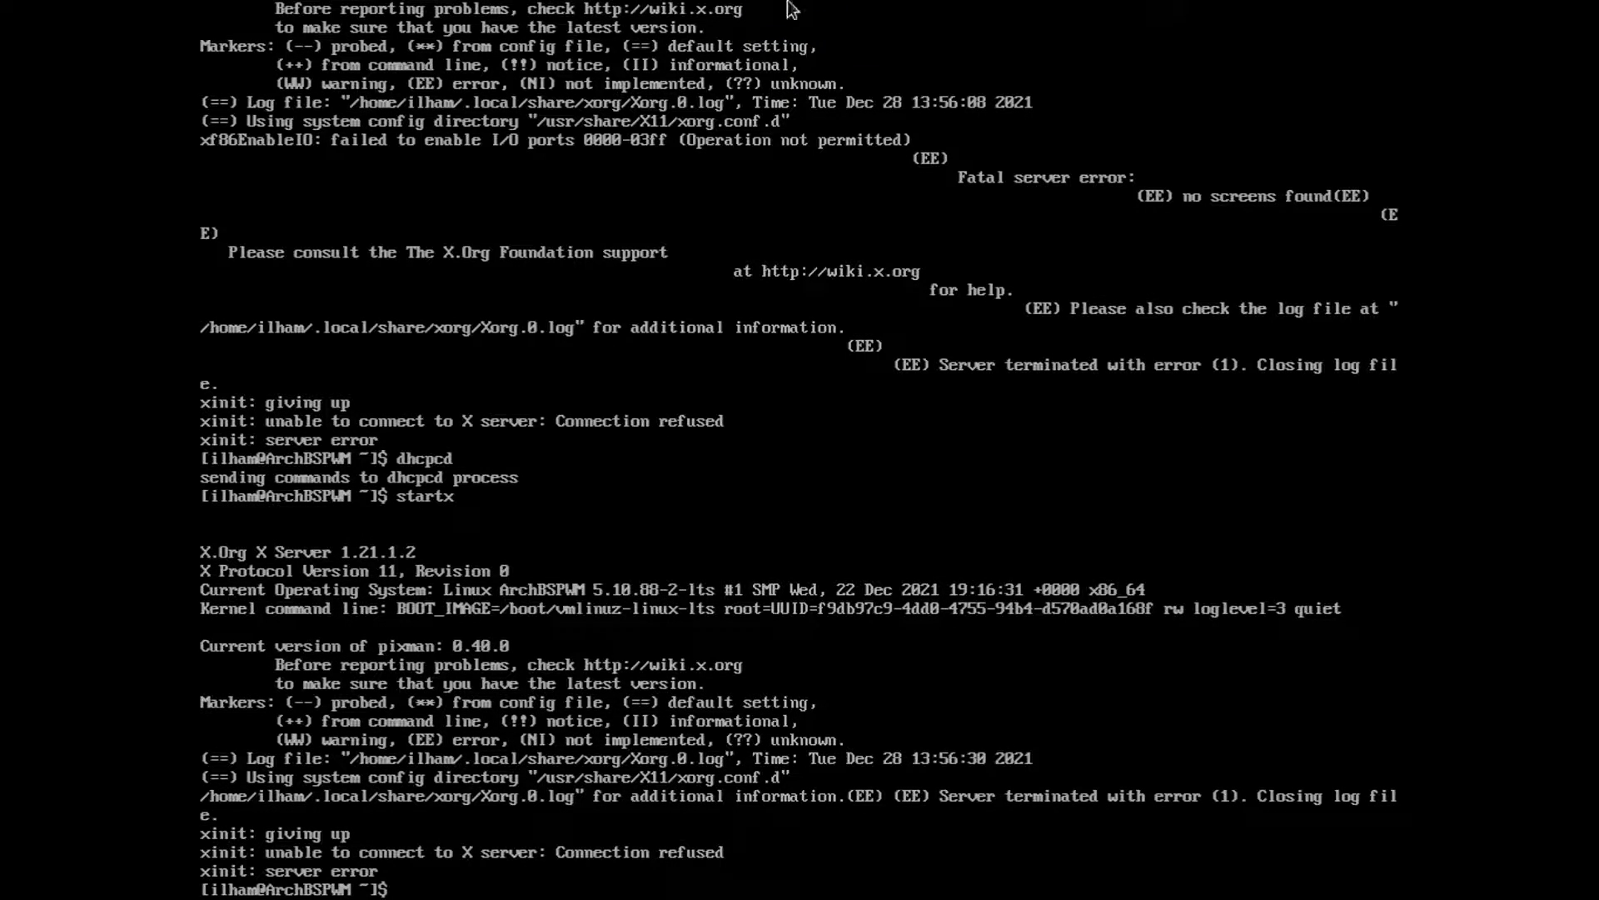
Leave VM fullscreen, pause and resume the OBS recording, then return to virt-manager
{"action": "left_click", "coordinate": [763, 21]}
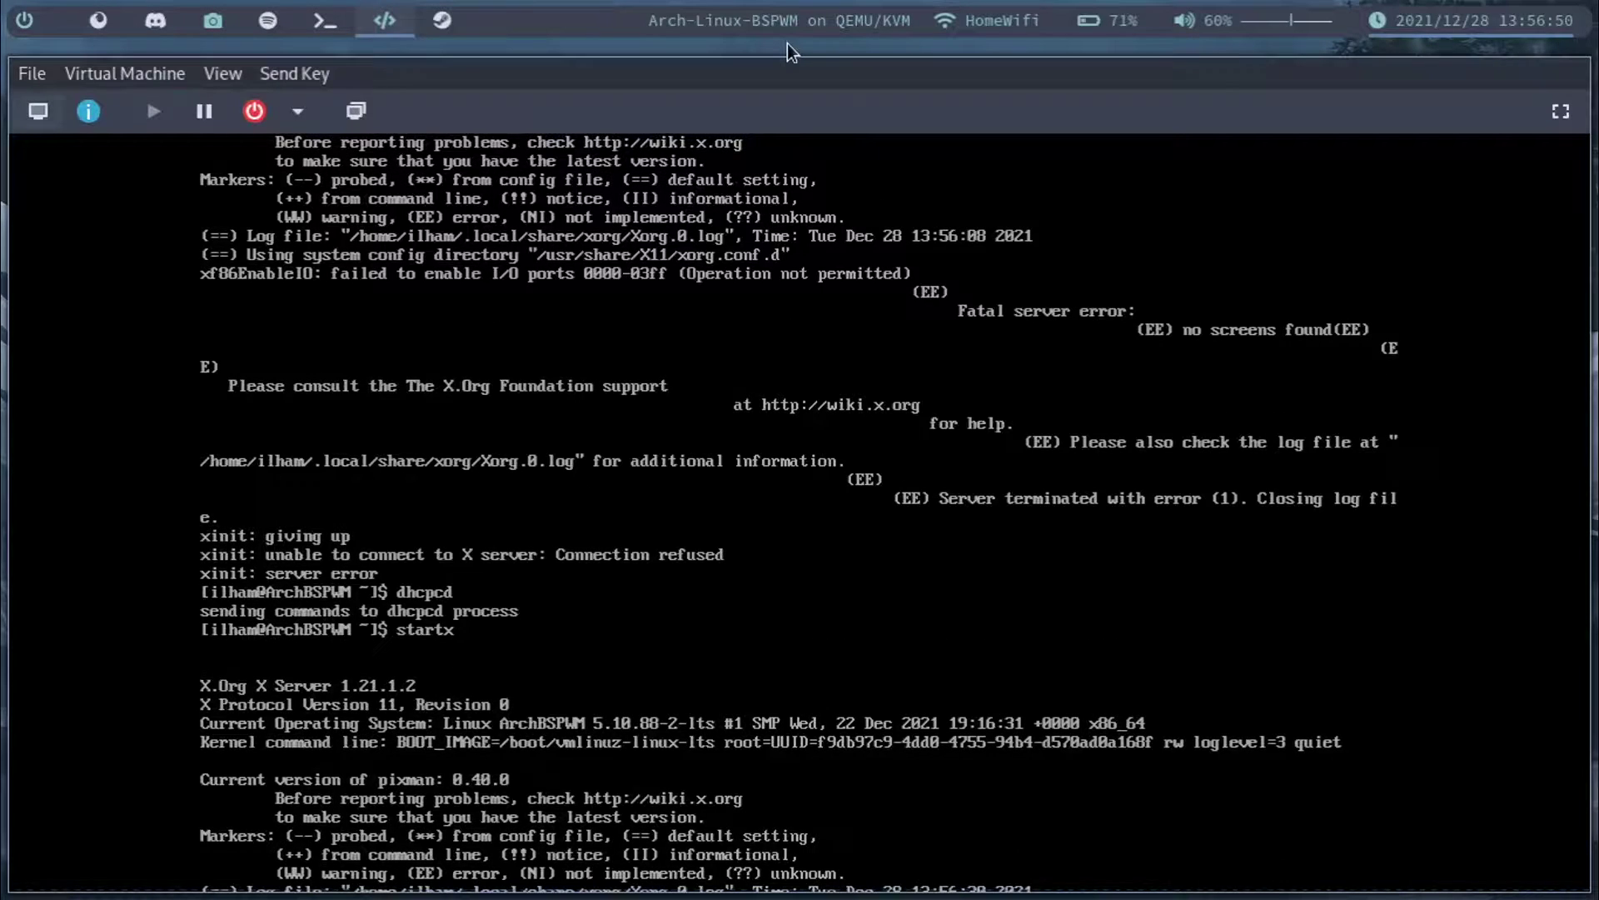
{"action": "left_click", "coordinate": [197, 22]}
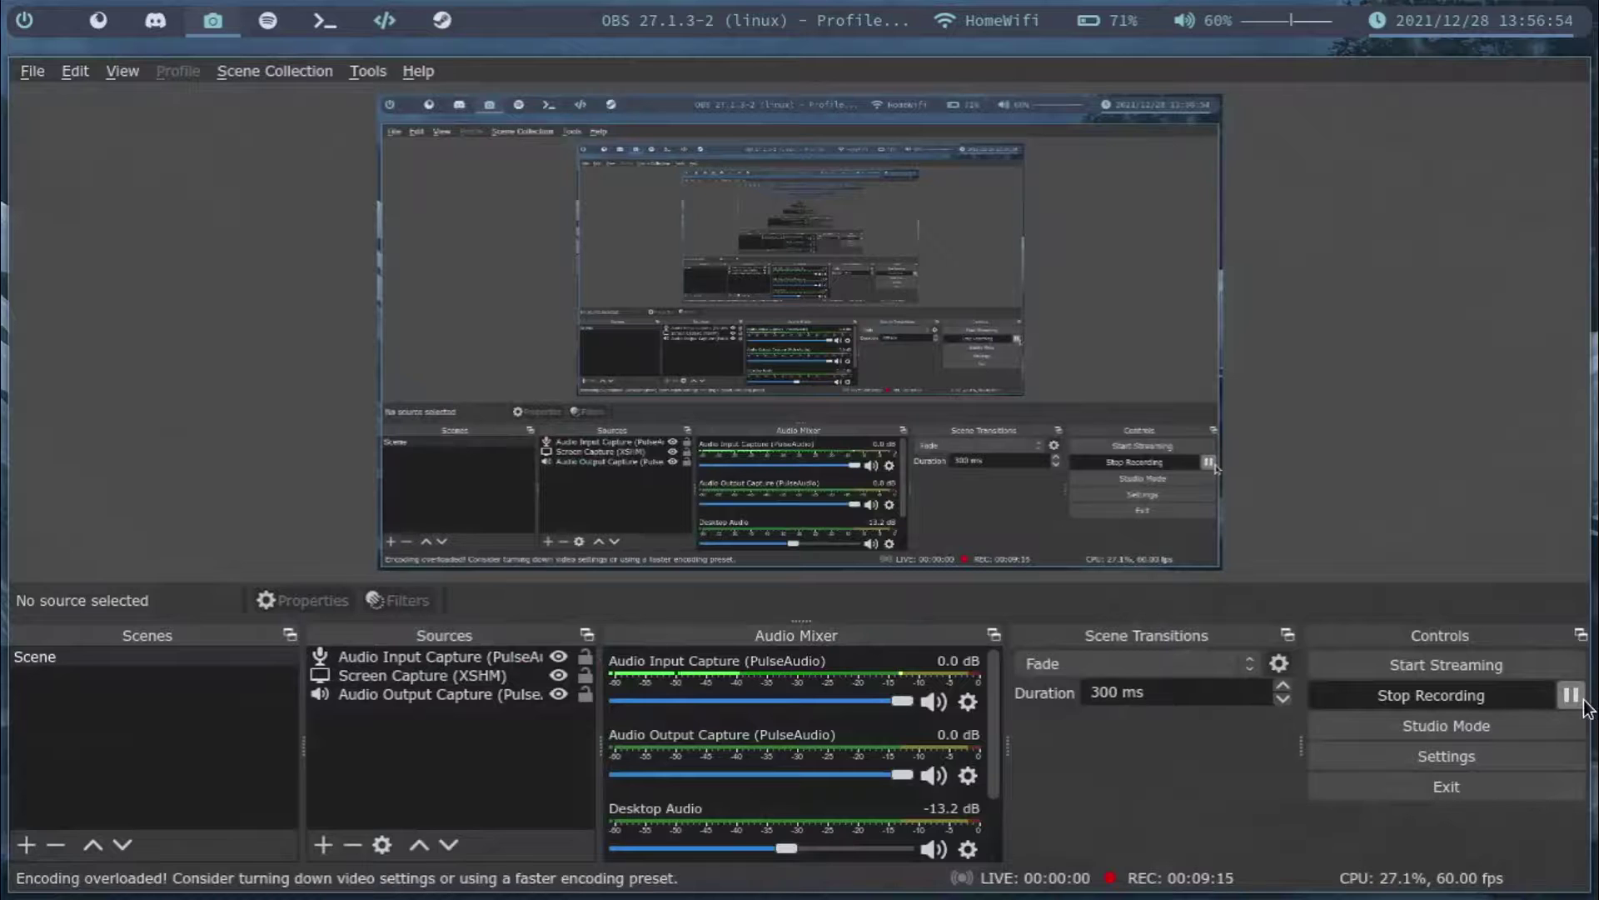
{"action": "left_click", "coordinate": [1572, 695]}
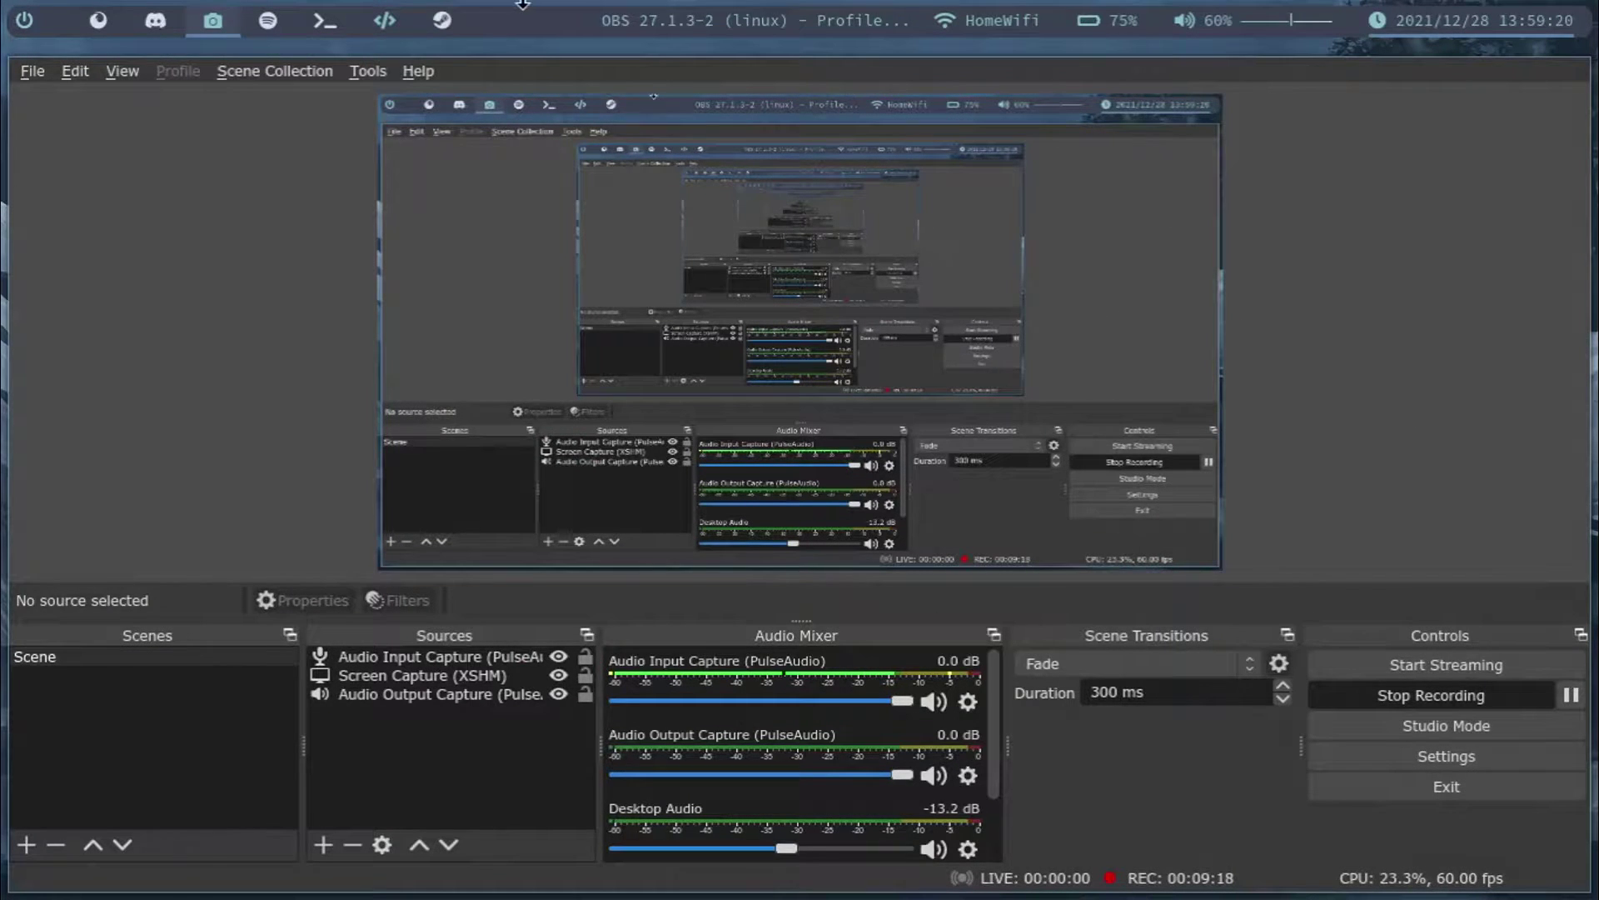
{"action": "left_click", "coordinate": [384, 20]}
Fullscreen the VM, inspect the end of .xinitrc, and quit vim unchanged with :q
{"action": "left_click", "coordinate": [1560, 112]}
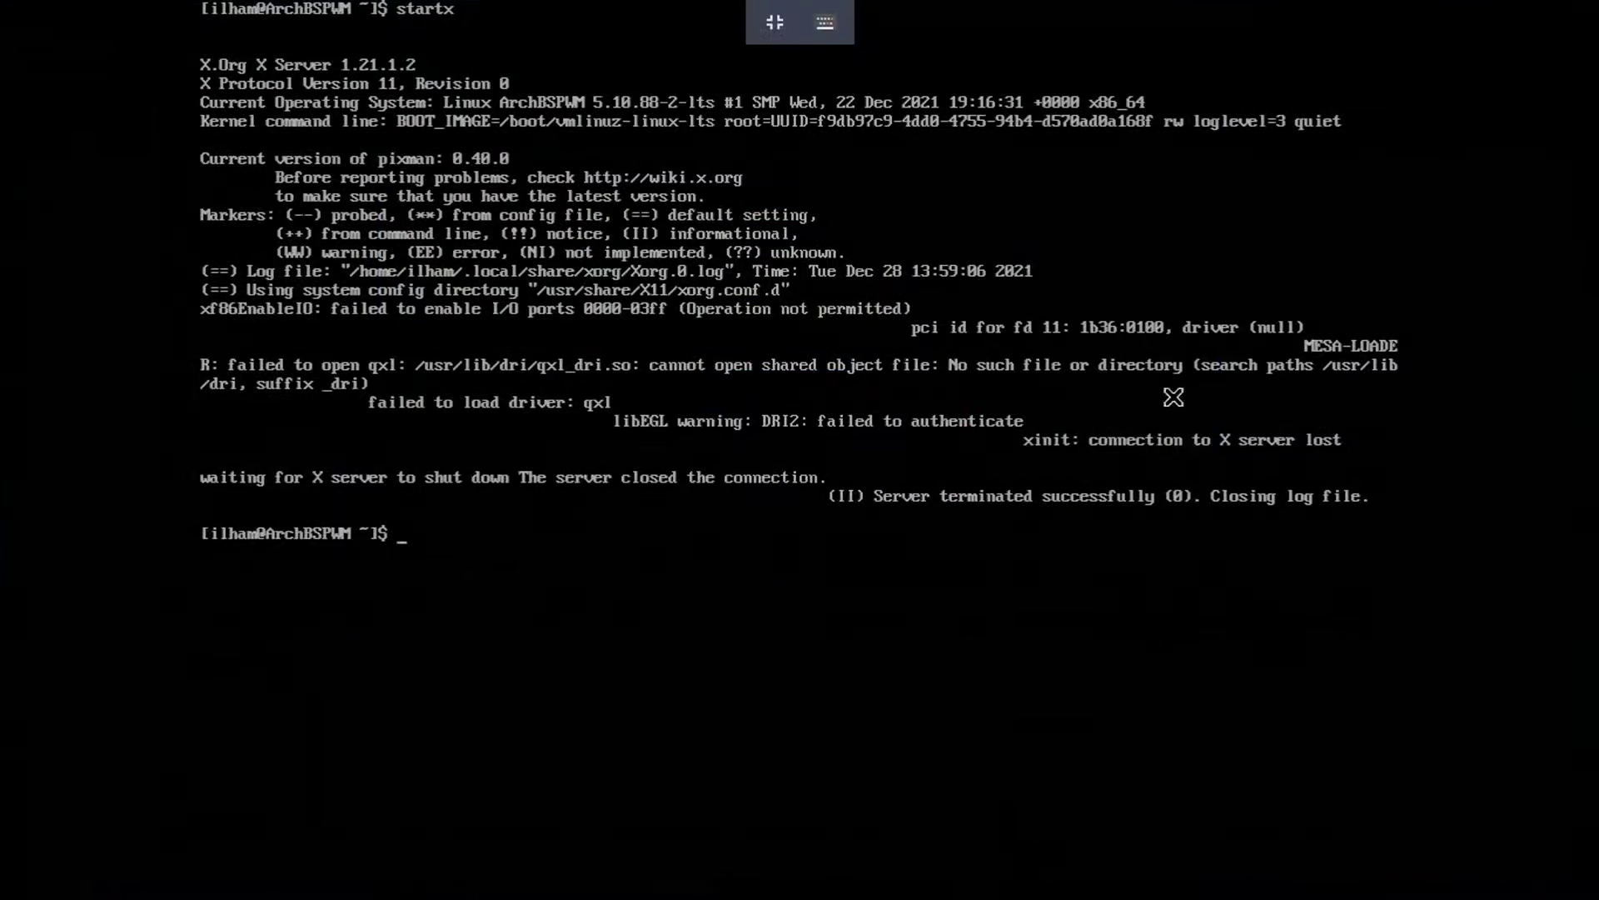
{"action": "key", "text": "Up"}
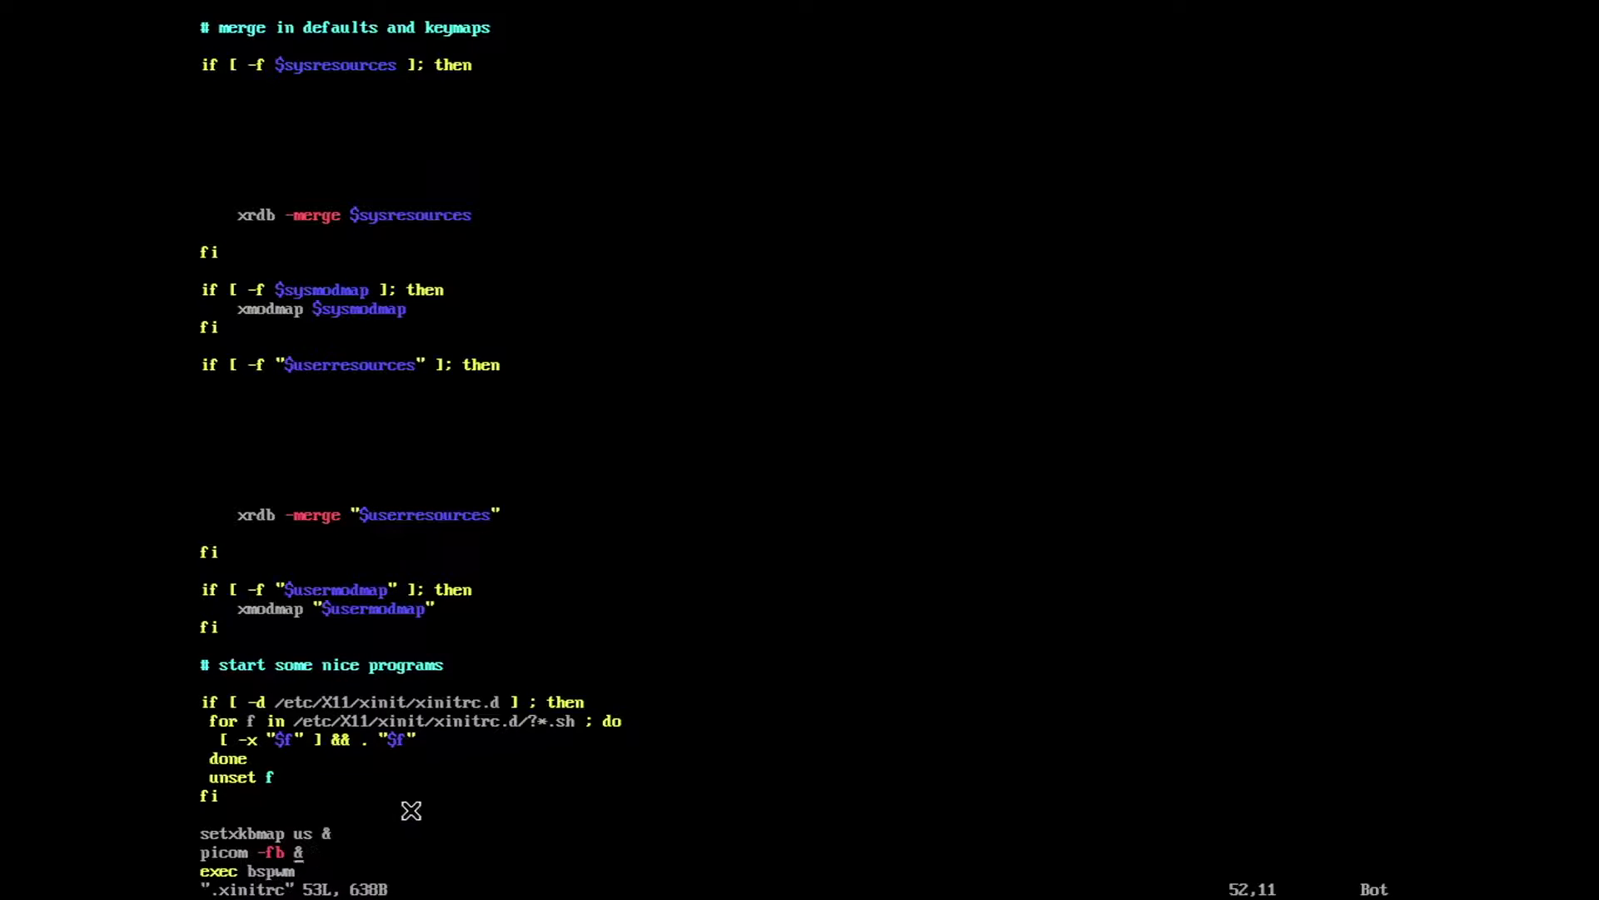
{"action": "key", "text": "ctrl+c"}
{"action": "type", "text": ":"}
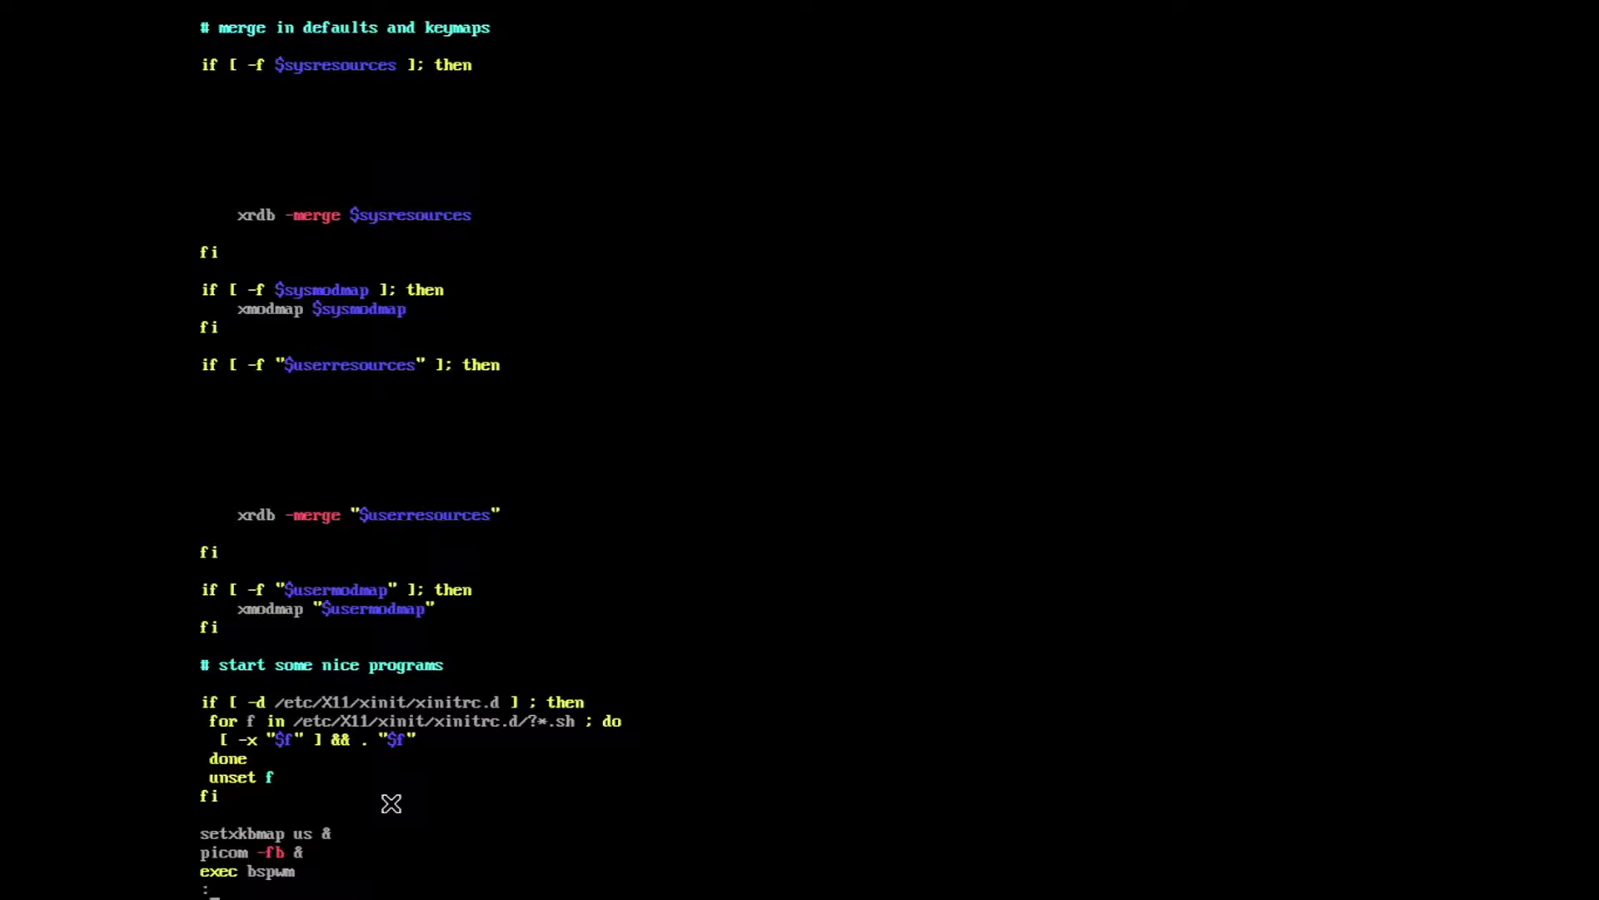
{"action": "type", "text": "q"}
{"action": "key", "text": "Return"}
{"action": "type", "text": "cl"}
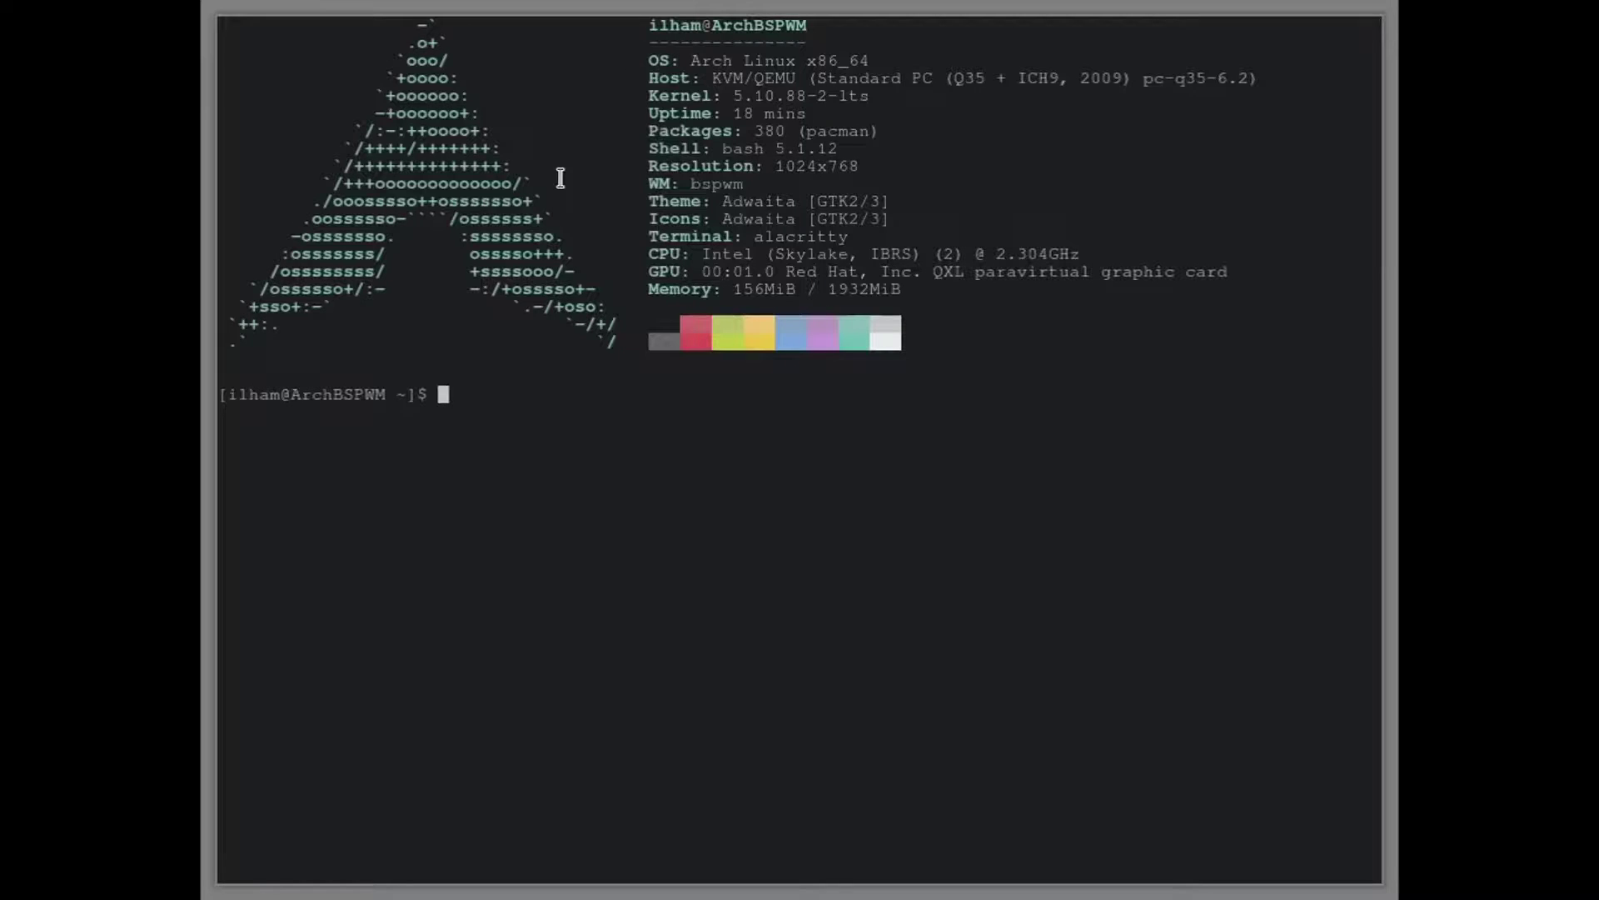
Set the display to 1366x768 with xrandr, then clear and close the terminal
{"action": "type", "text": "xrandr -s 1"}
{"action": "type", "text": "366x76"}
{"action": "type", "text": "8"}
{"action": "key", "text": "Return"}
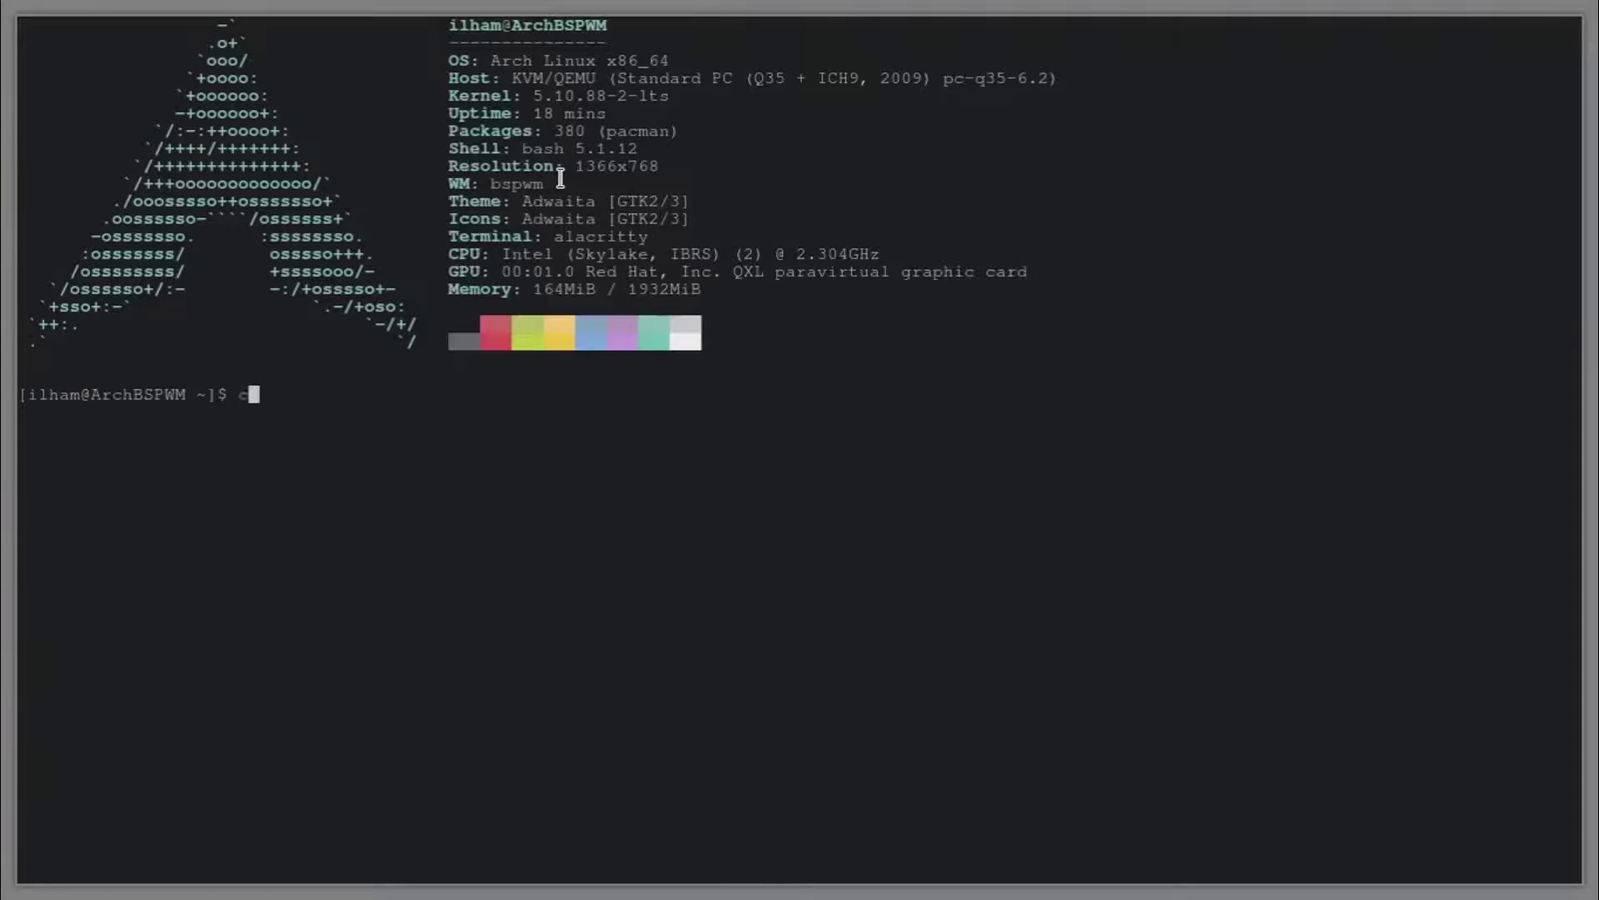
{"action": "type", "text": "lee"}
{"action": "key", "text": "Return"}
{"action": "key", "text": "ctrl+d"}
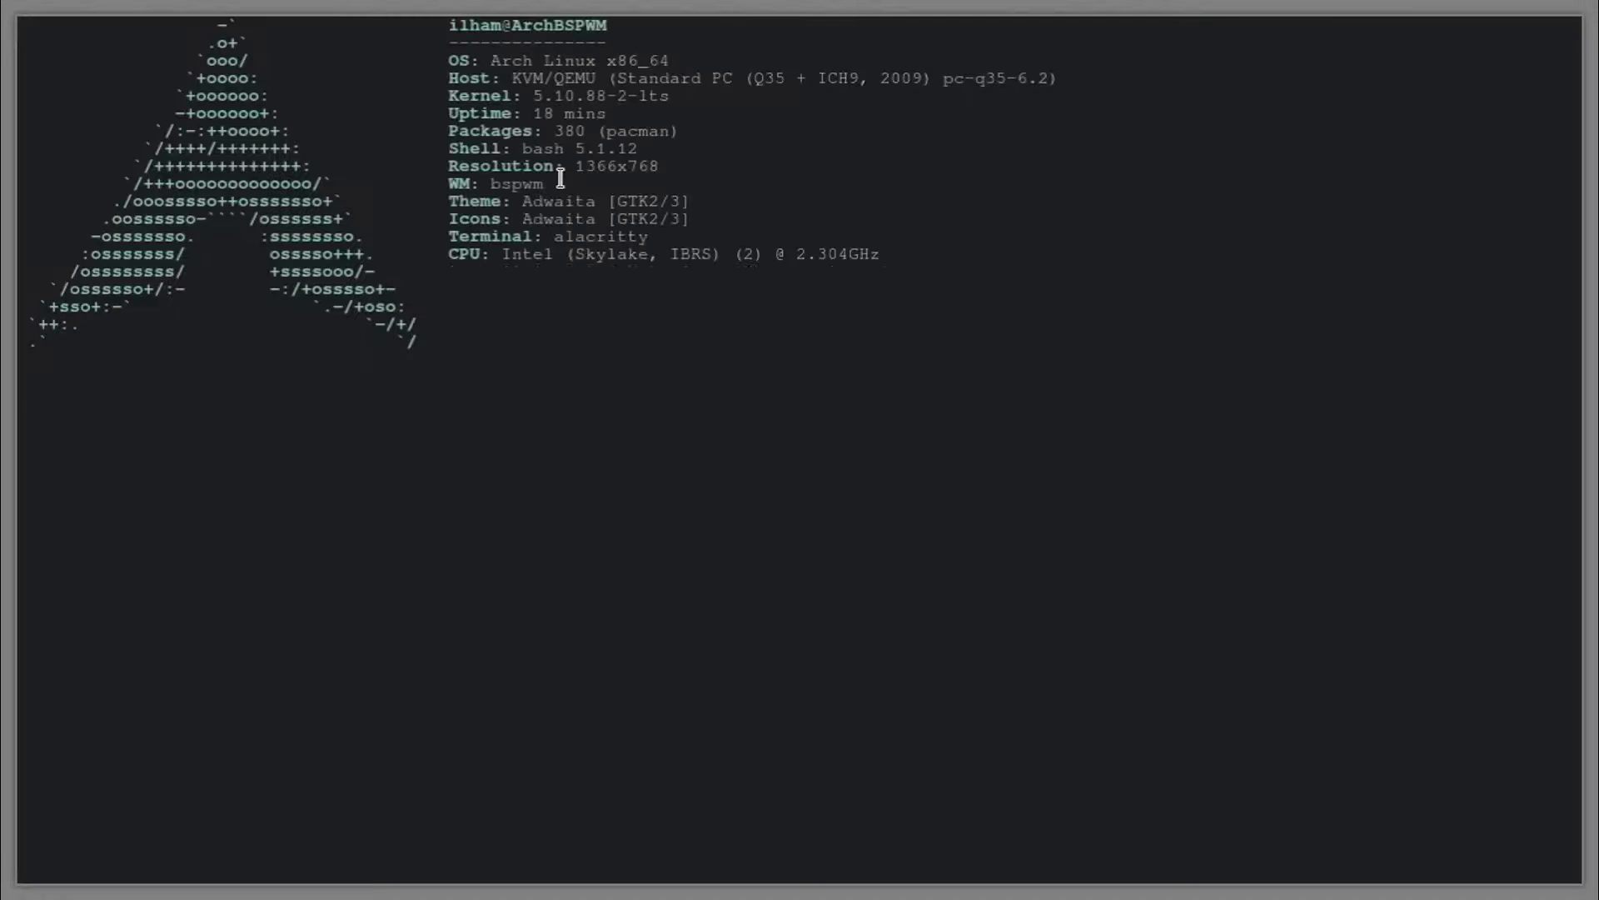
{"action": "key", "text": "ctrl+d"}
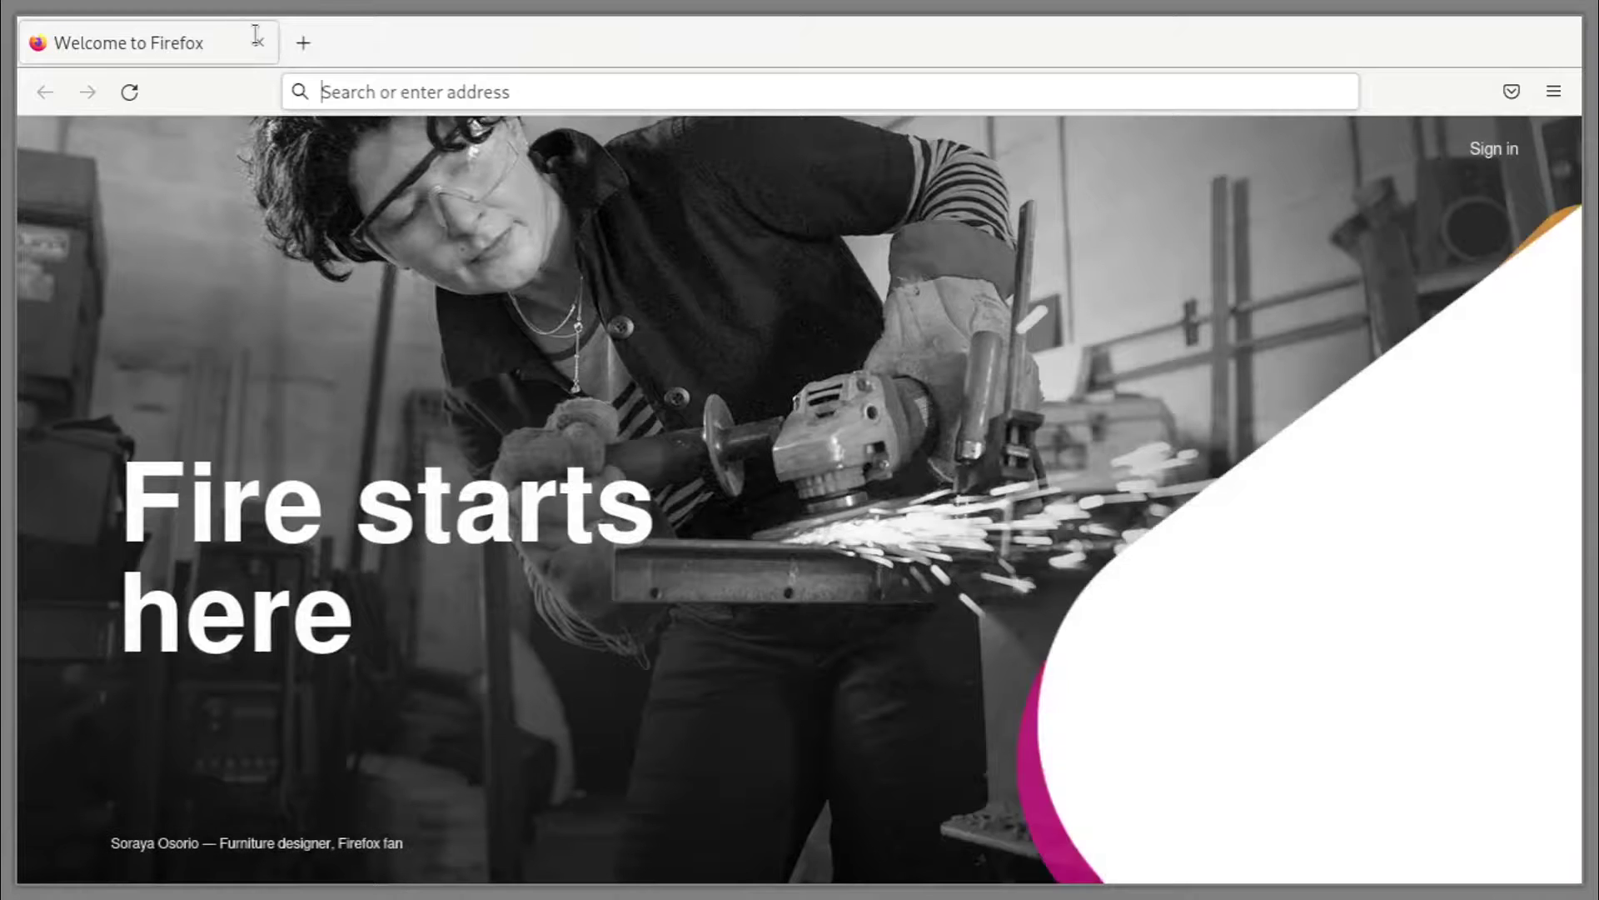
Search Google for 'japanese wallpaper' in a new Firefox tab
{"action": "left_click", "coordinate": [305, 45]}
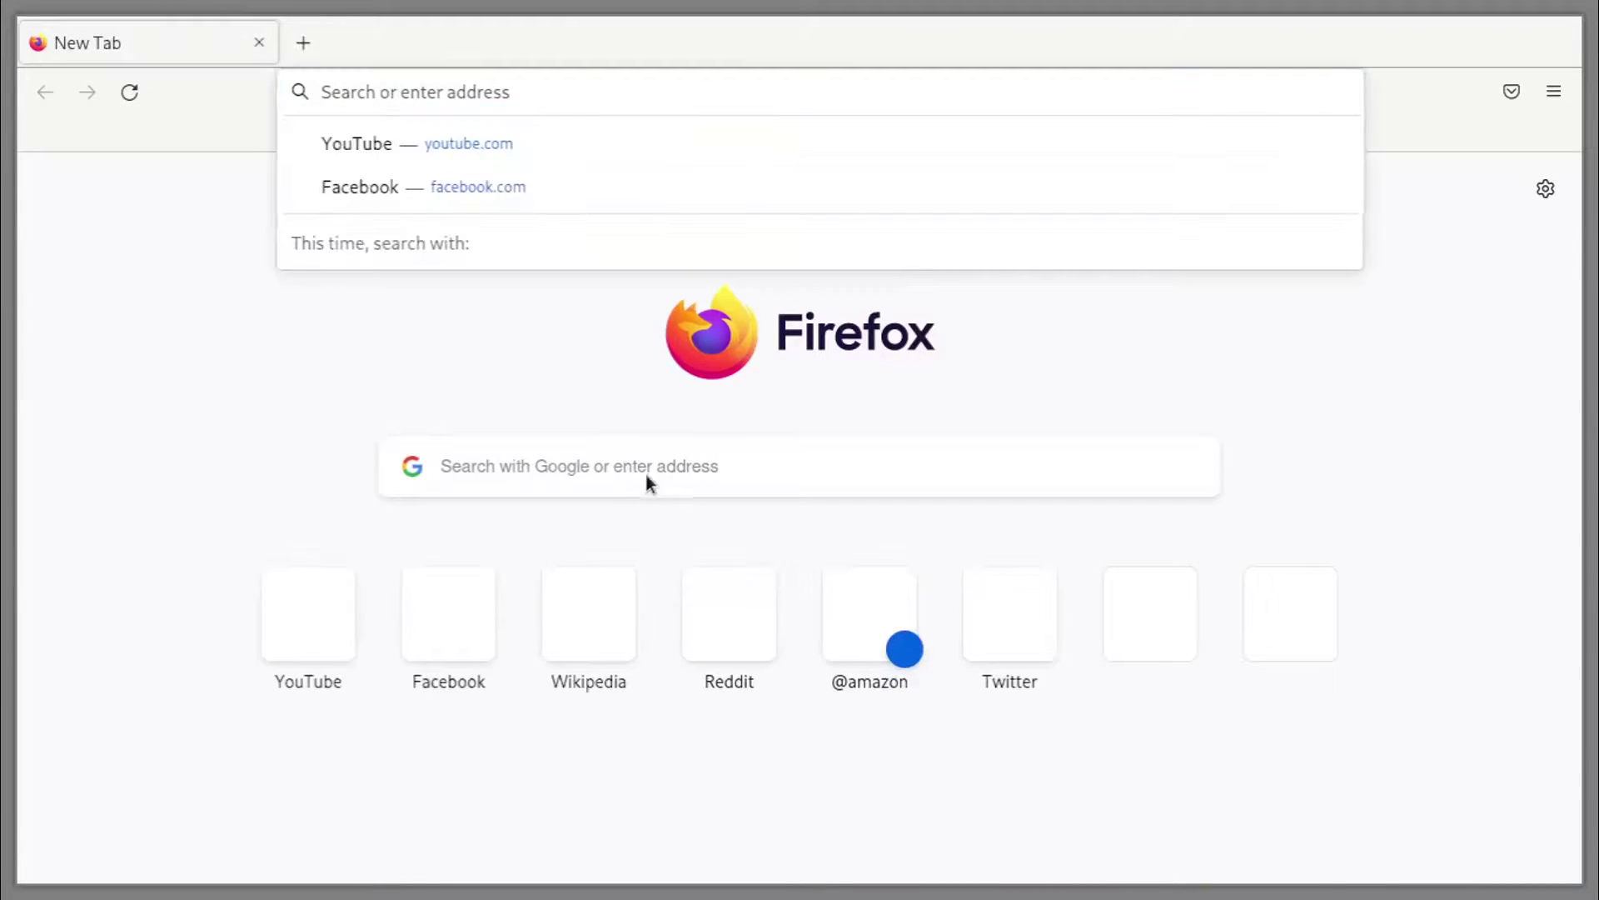
{"action": "left_click", "coordinate": [165, 401]}
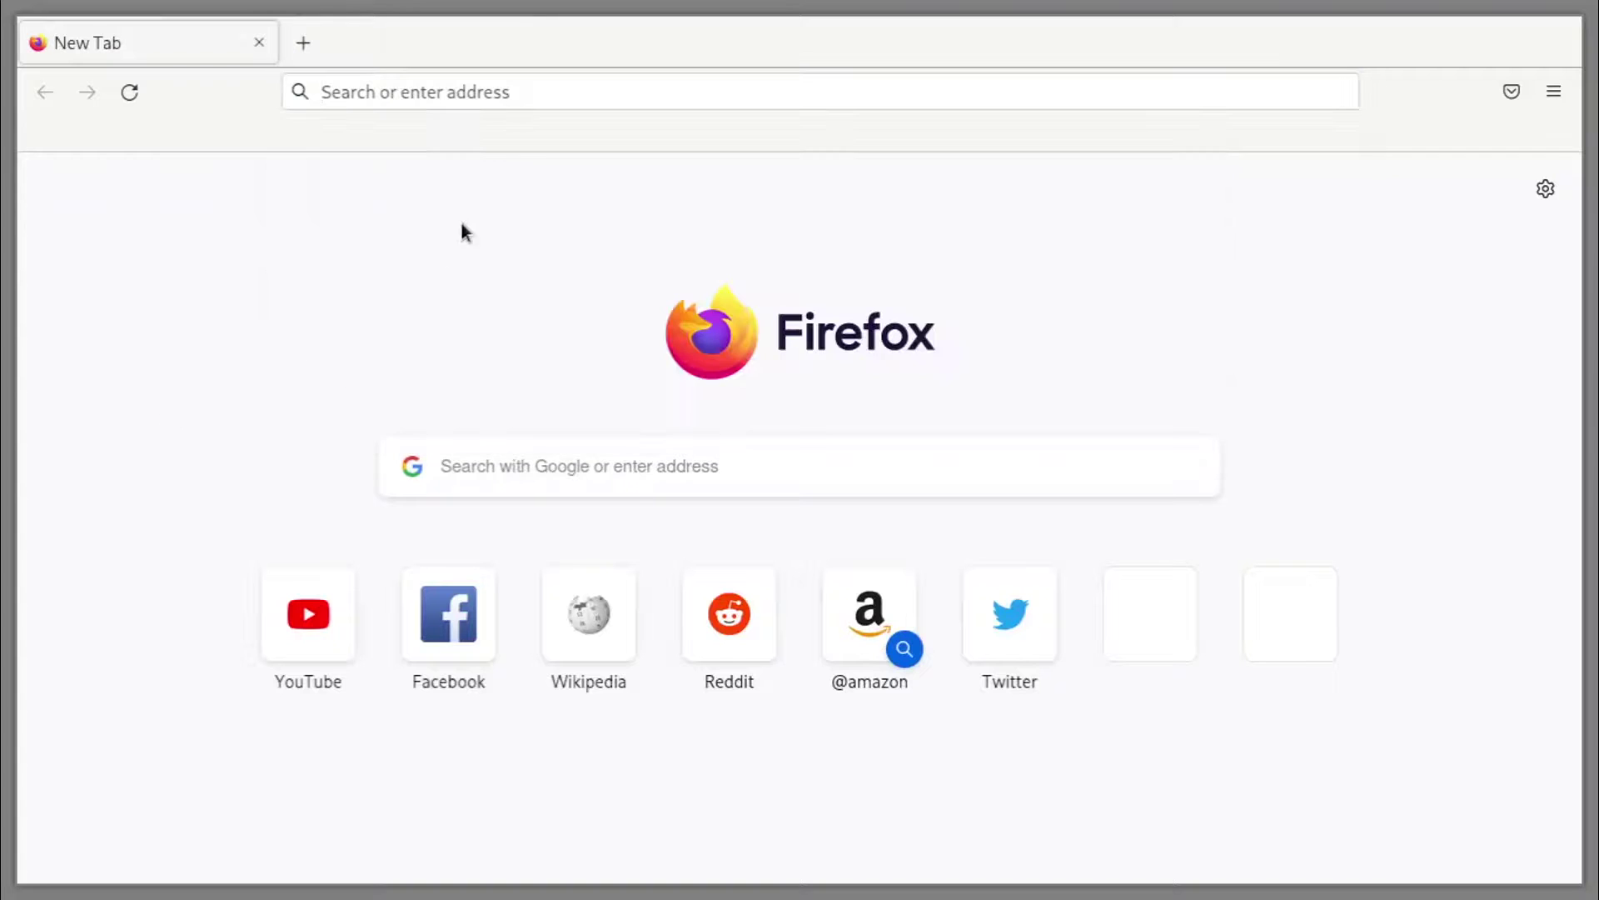
{"action": "left_click", "coordinate": [510, 99]}
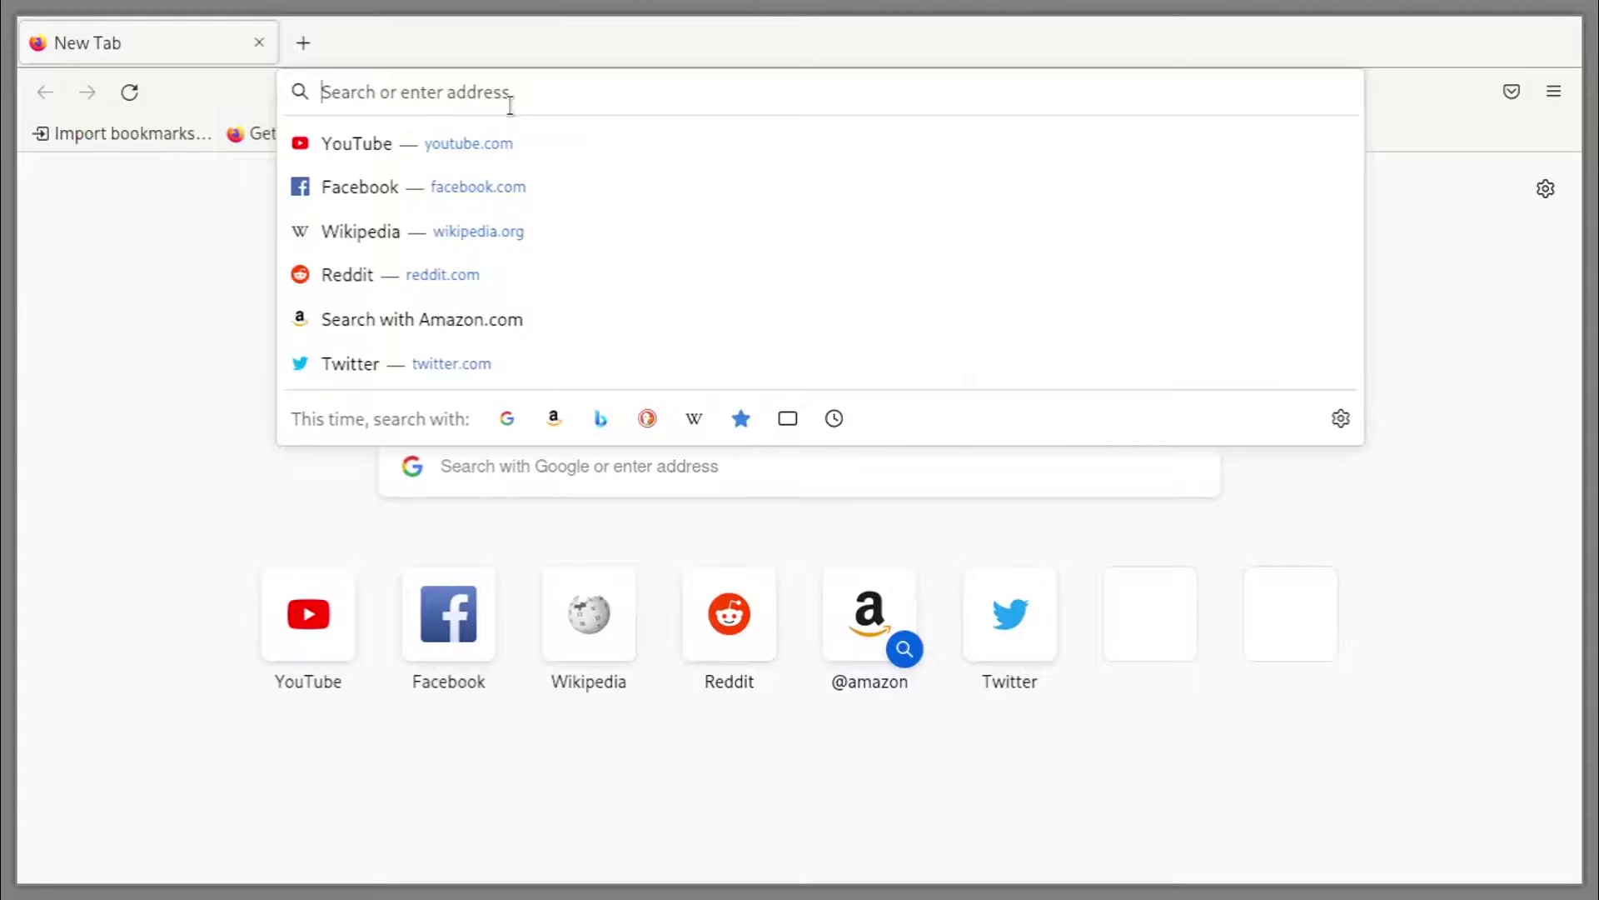
{"action": "type", "text": "f"}
{"action": "key", "text": "BackSpace"}
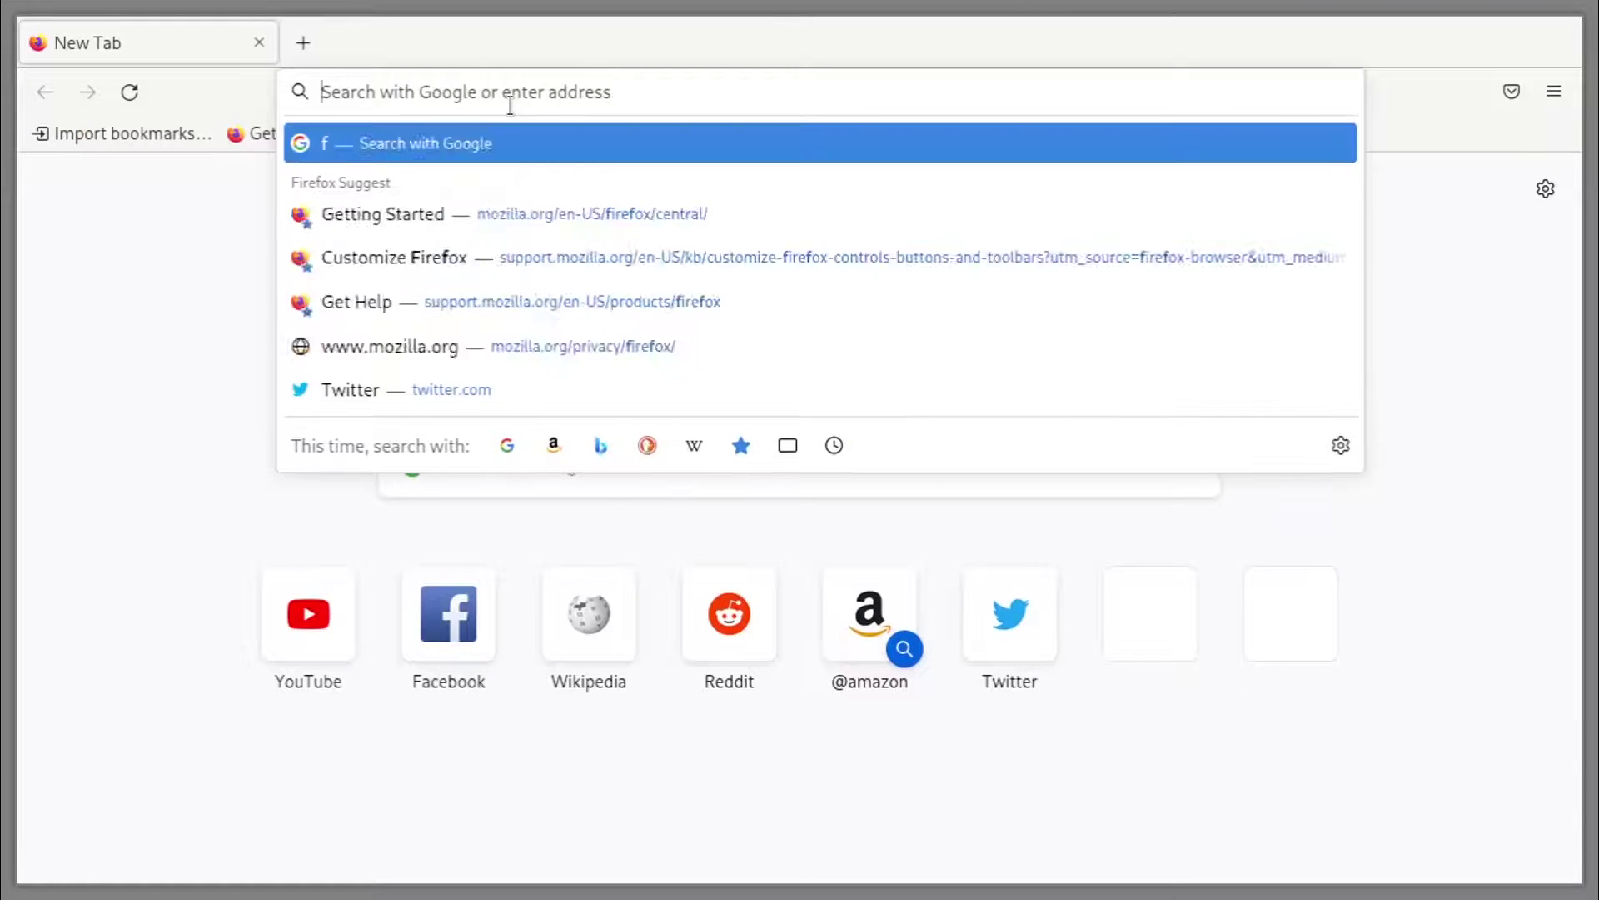
{"action": "type", "text": "f"}
{"action": "key", "text": "BackSpace"}
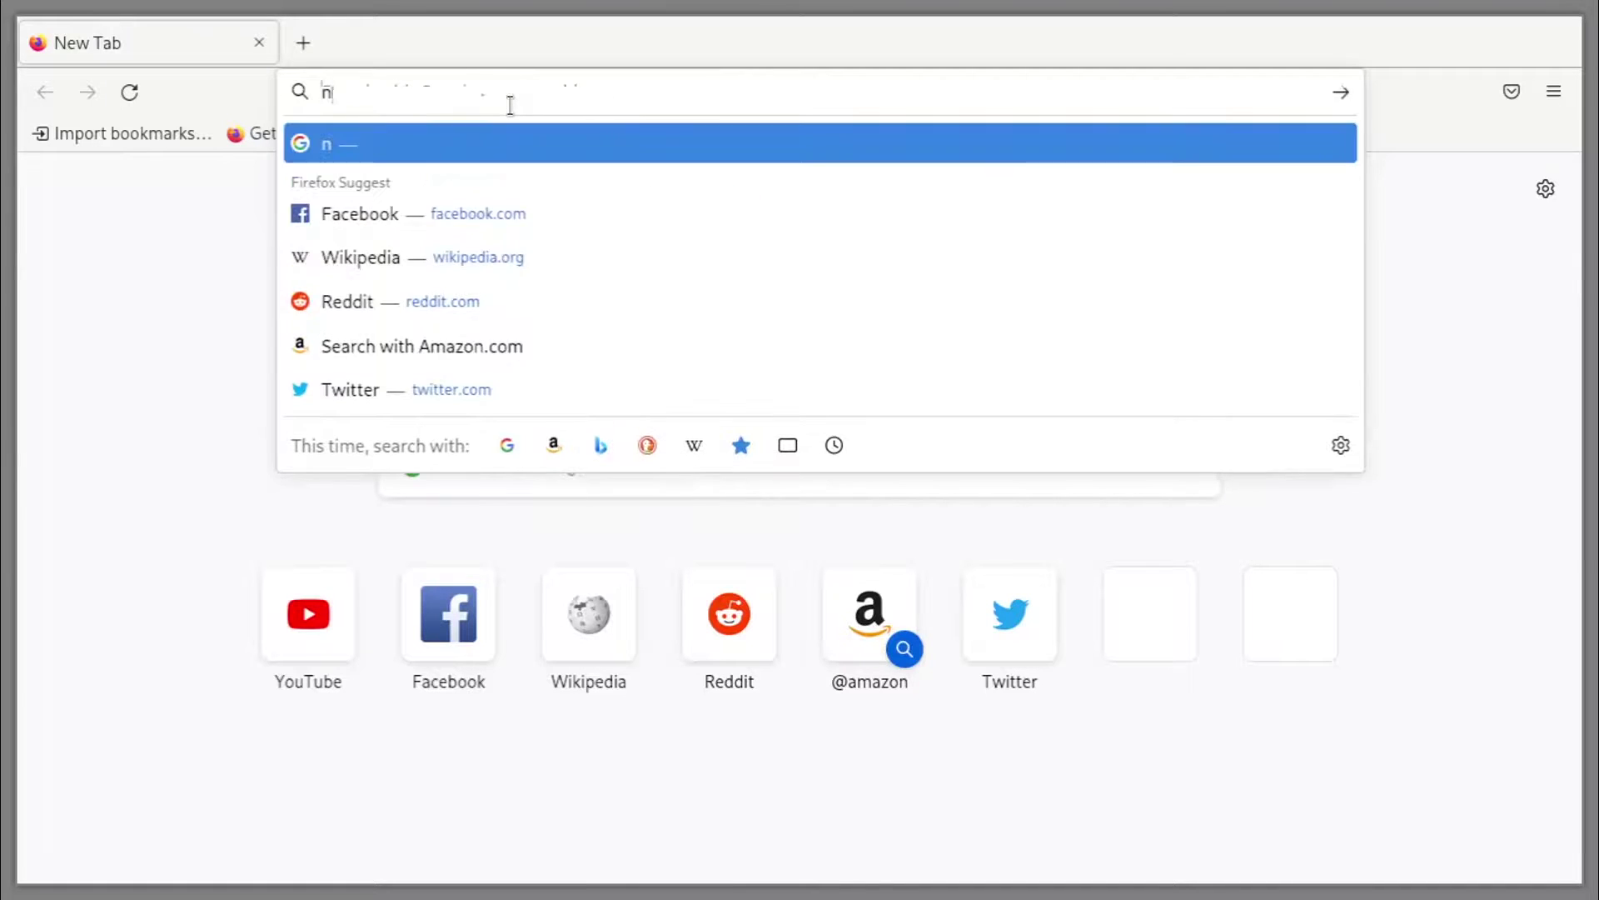
{"action": "type", "text": "japanese wa"}
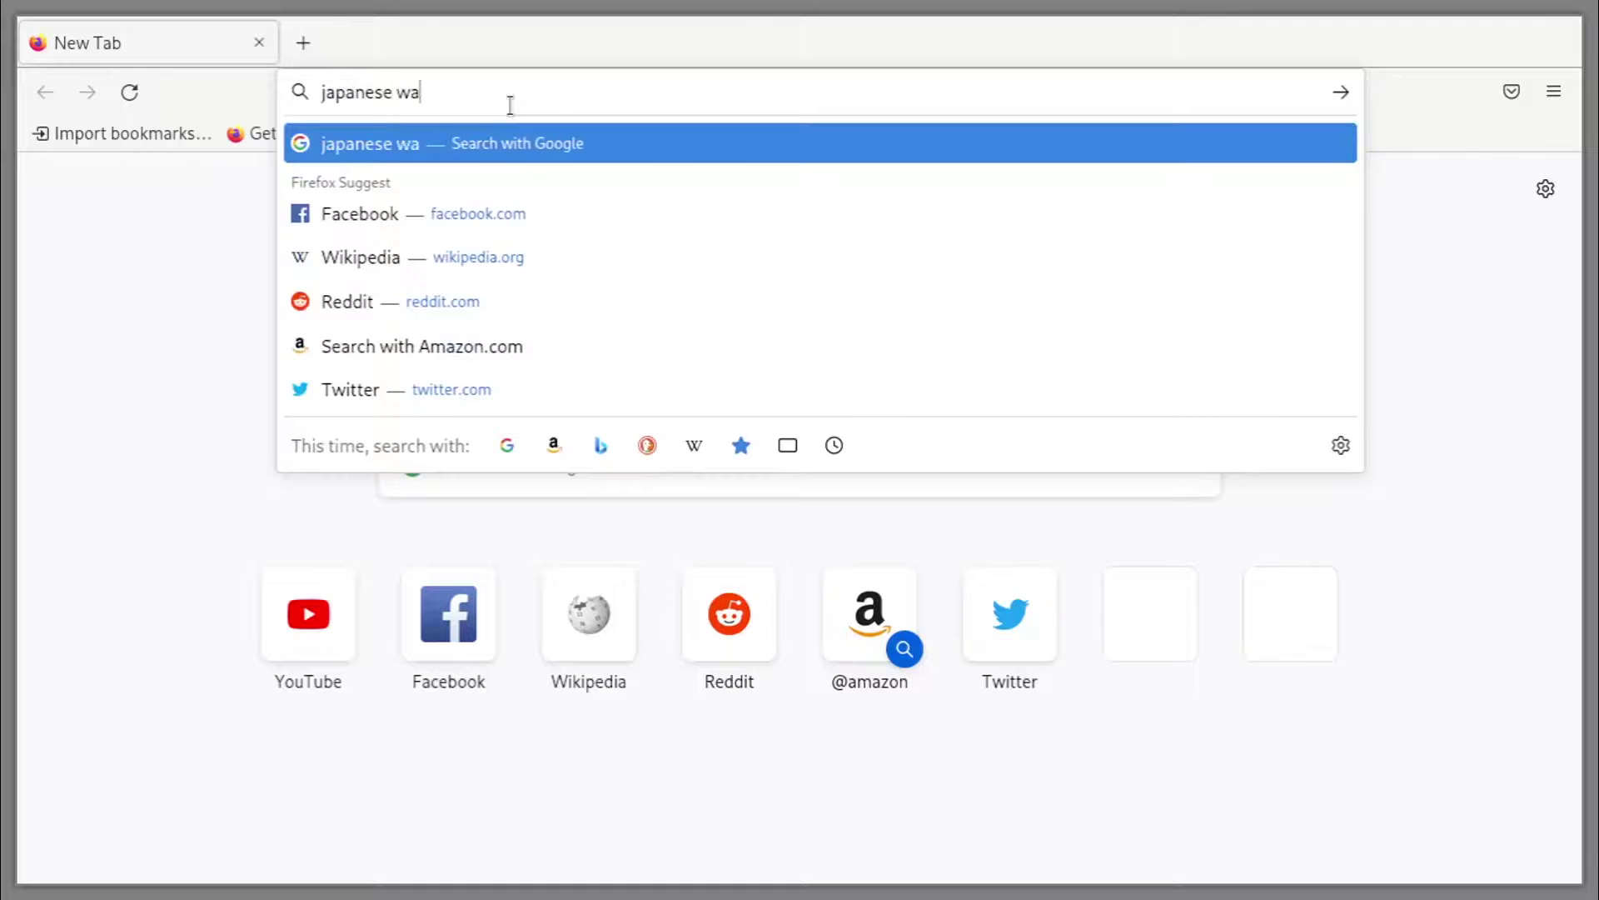
{"action": "type", "text": "llpaper"}
{"action": "key", "text": "Return"}
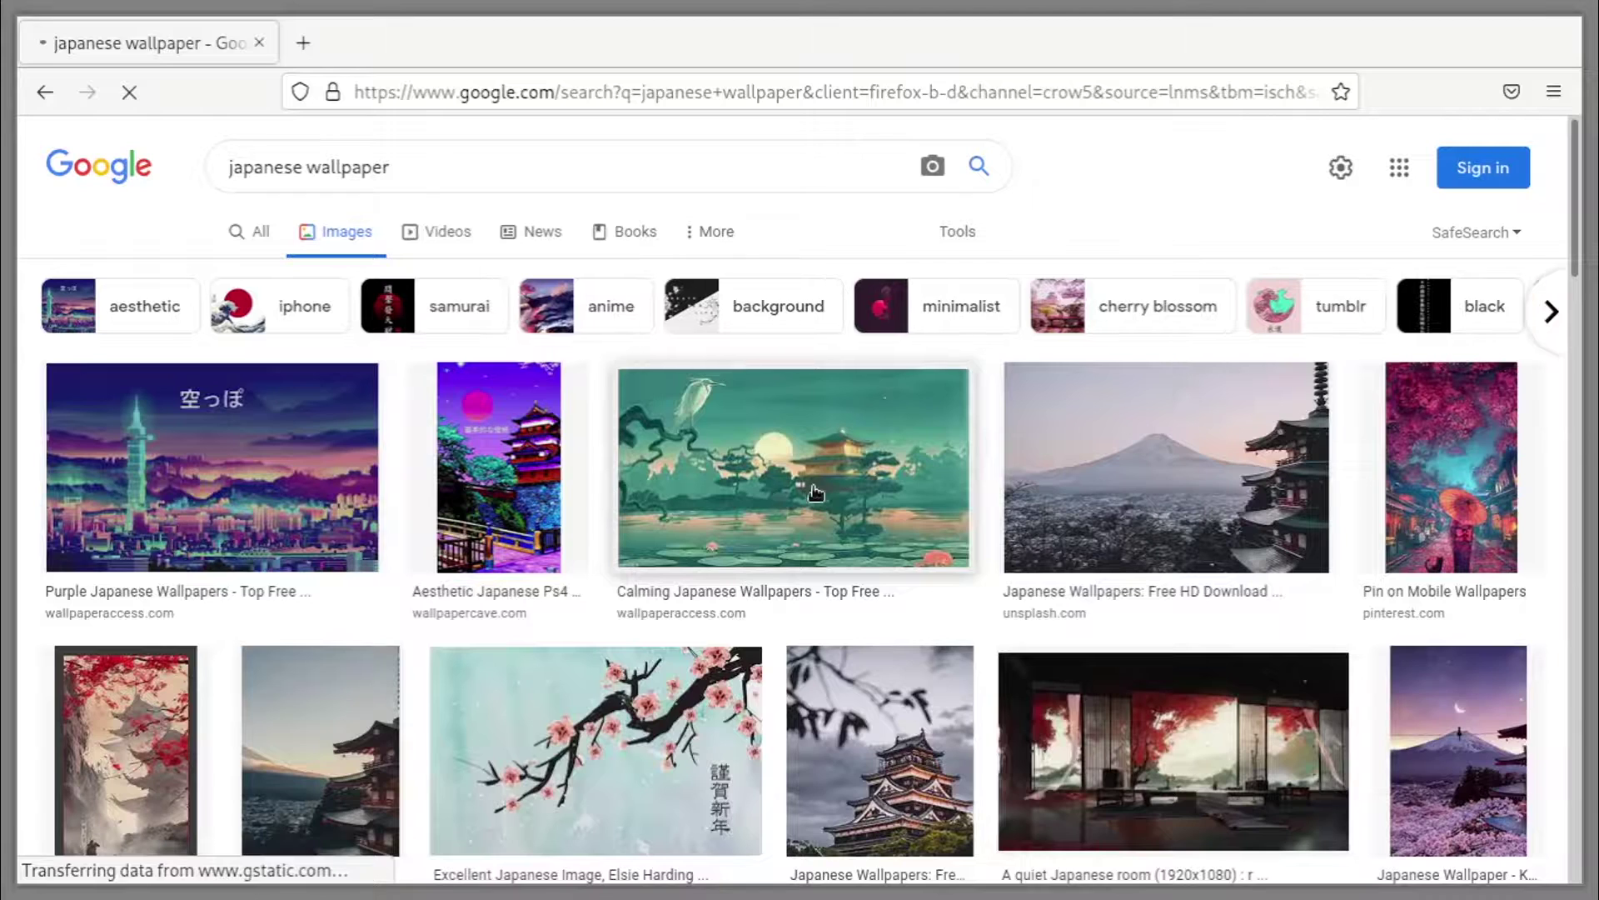
Save the green pagoda lake image as 33401.jpg in Downloads
{"action": "left_click", "coordinate": [707, 551]}
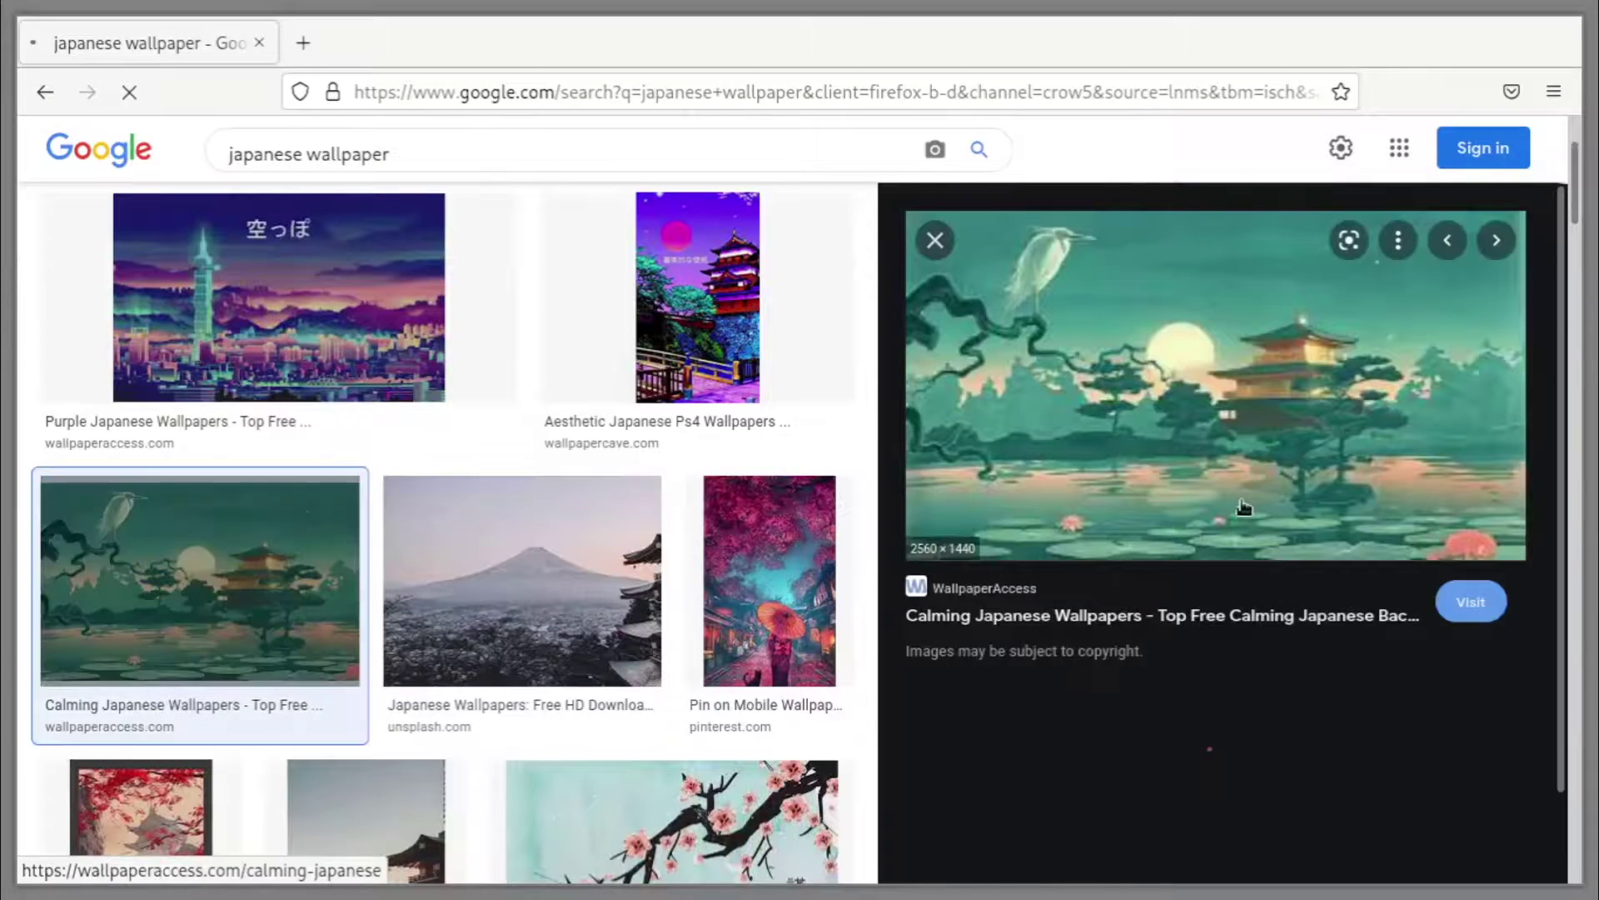
{"action": "right_click", "coordinate": [1200, 444]}
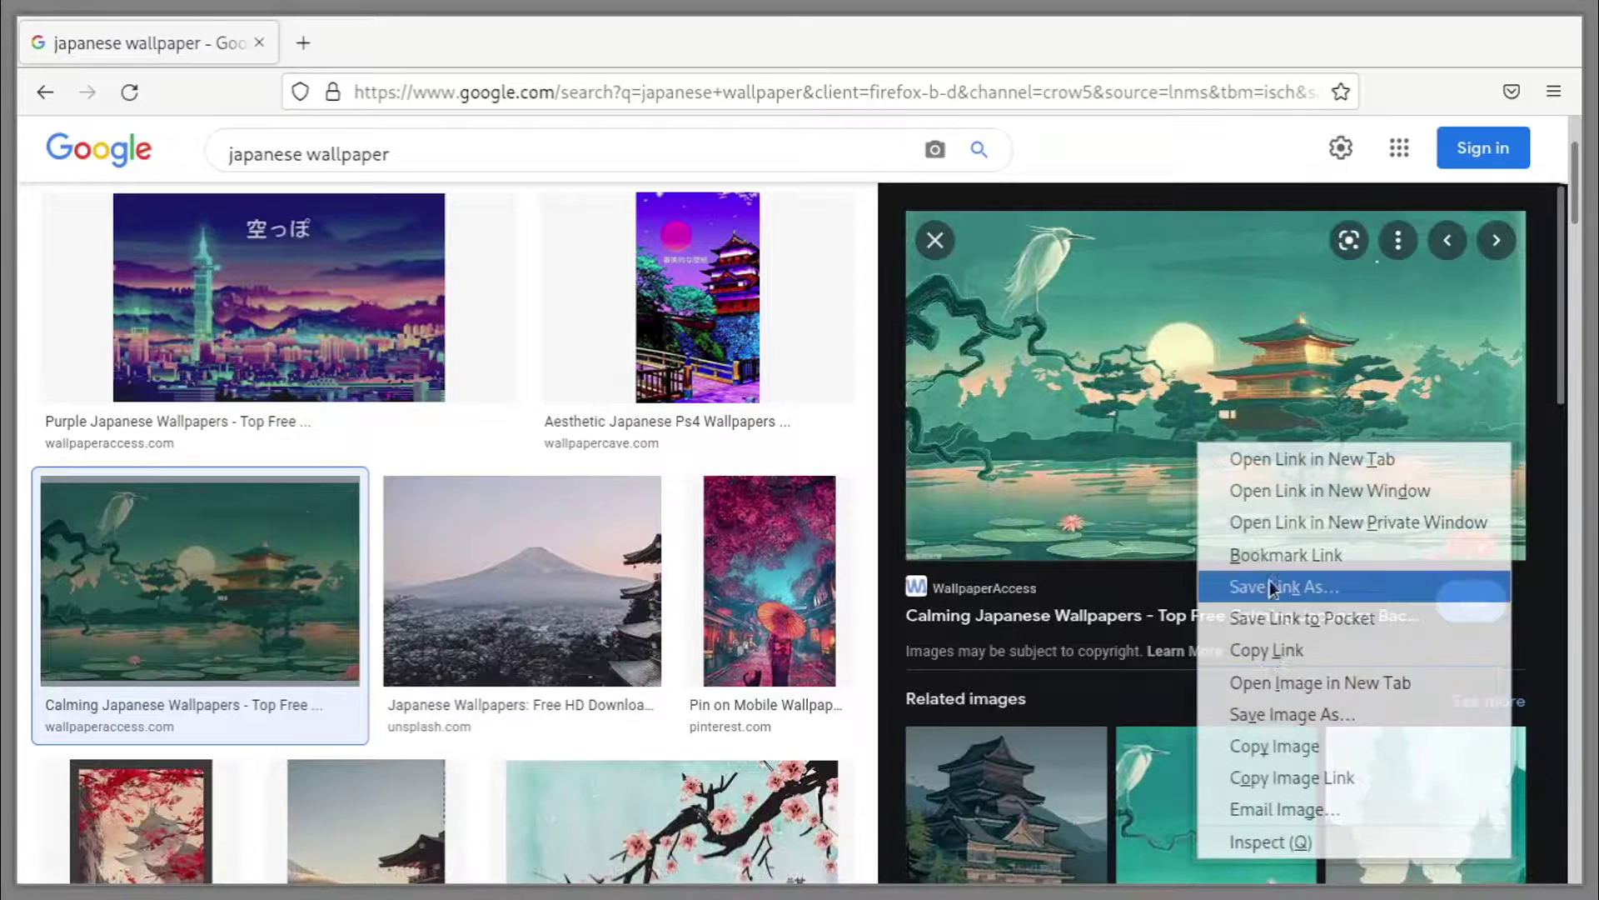
{"action": "left_click", "coordinate": [1283, 715]}
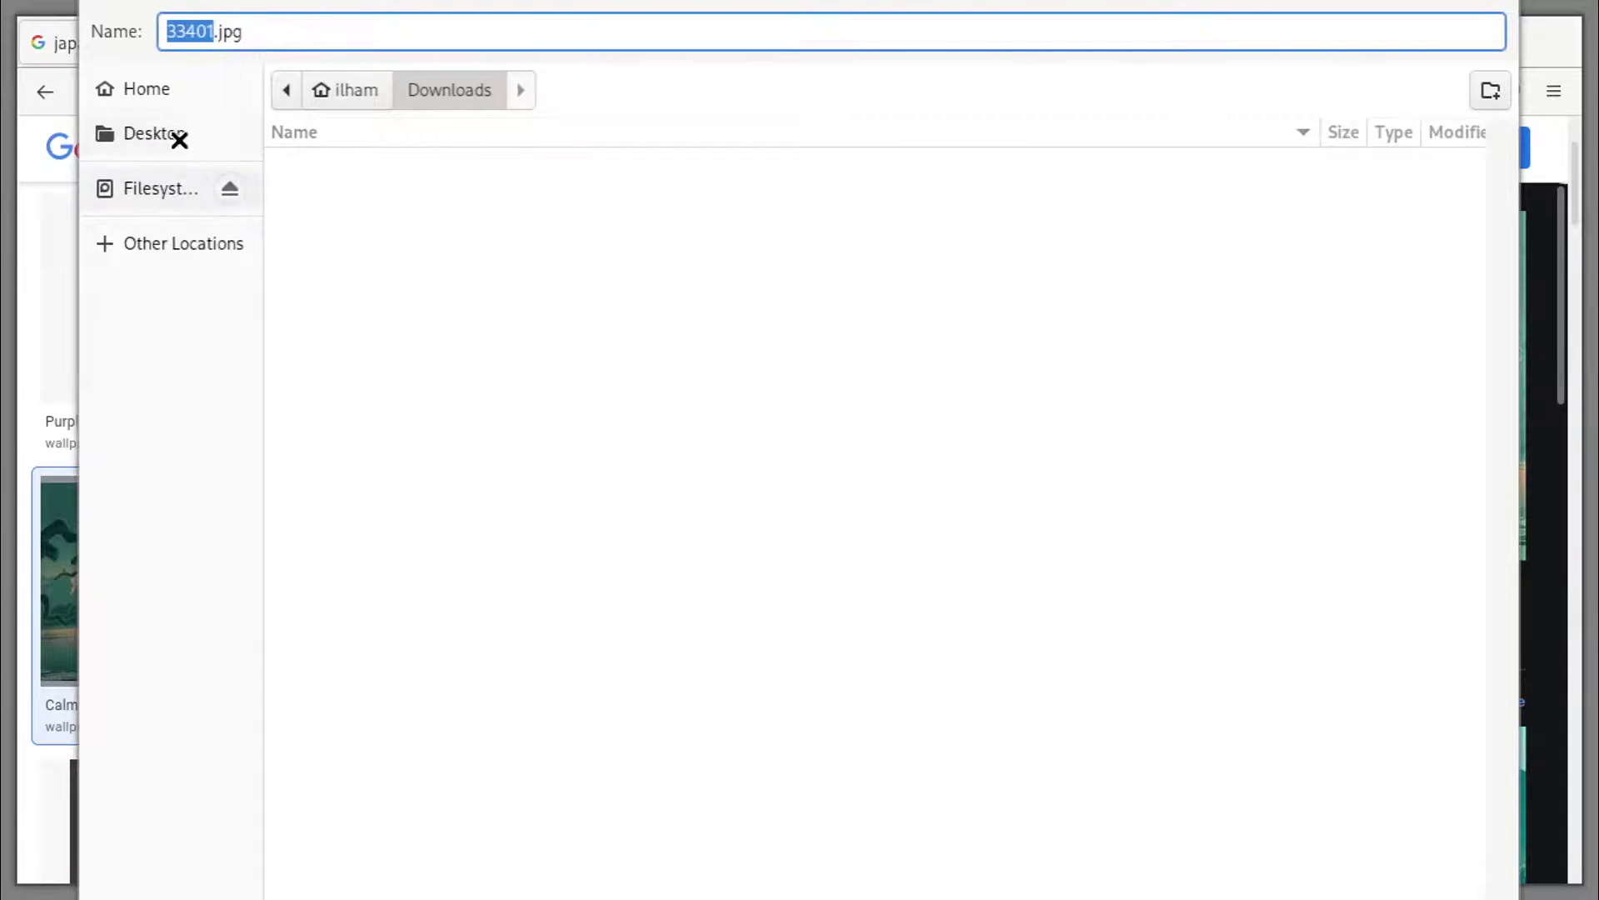
{"action": "key", "text": "Return"}
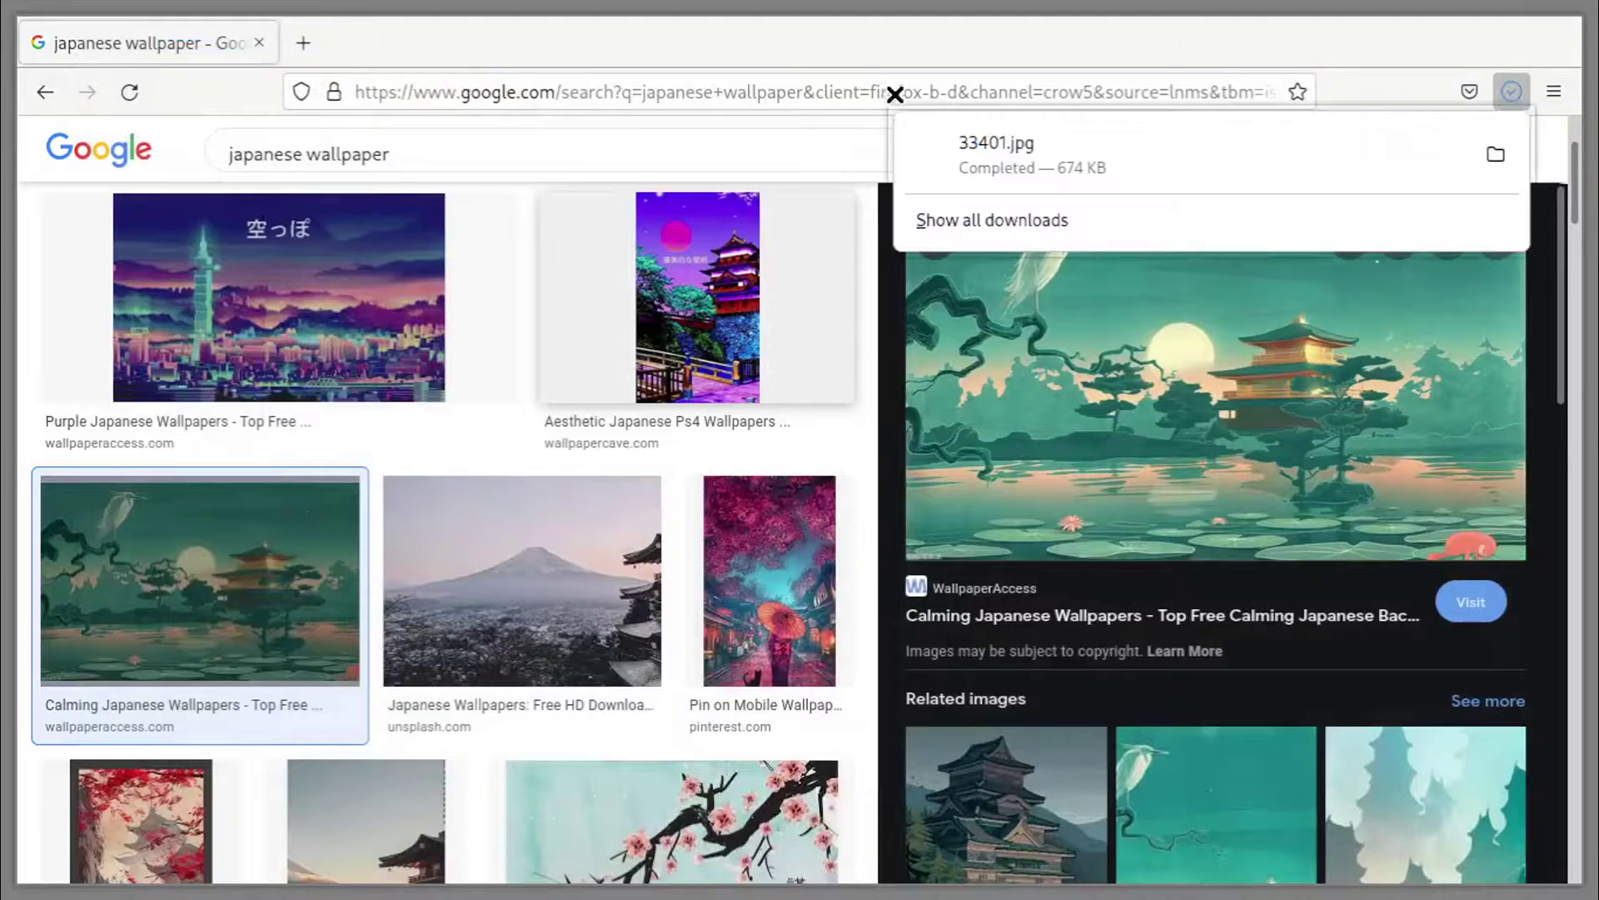
{"action": "key", "text": "Escape"}
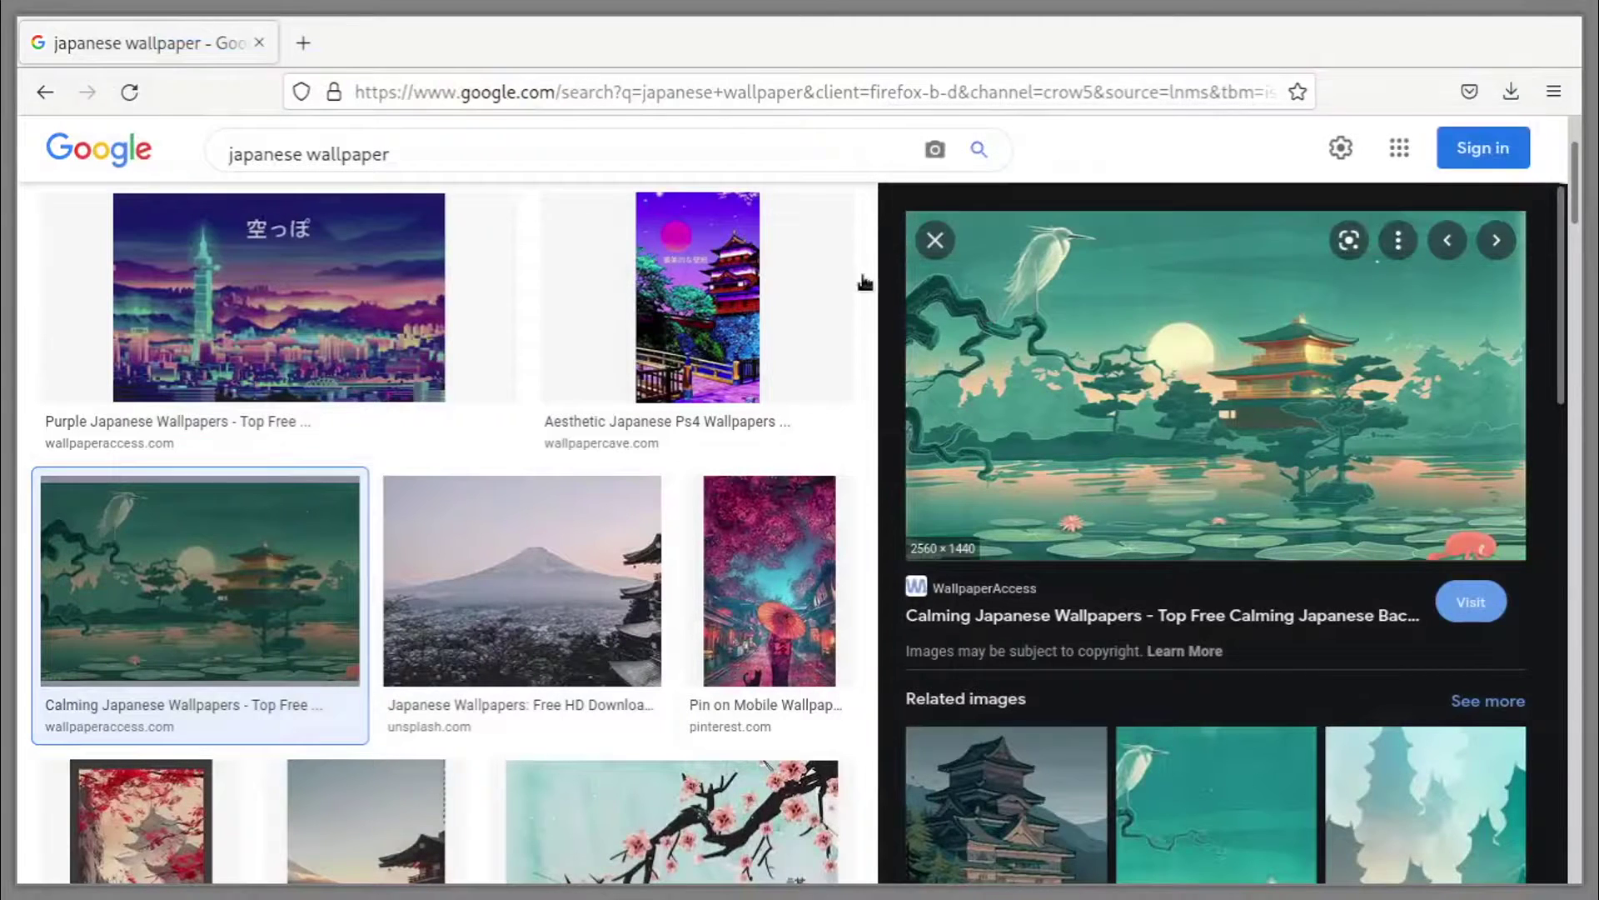
{"action": "key", "text": "alt"}
{"action": "key", "text": "alt"}
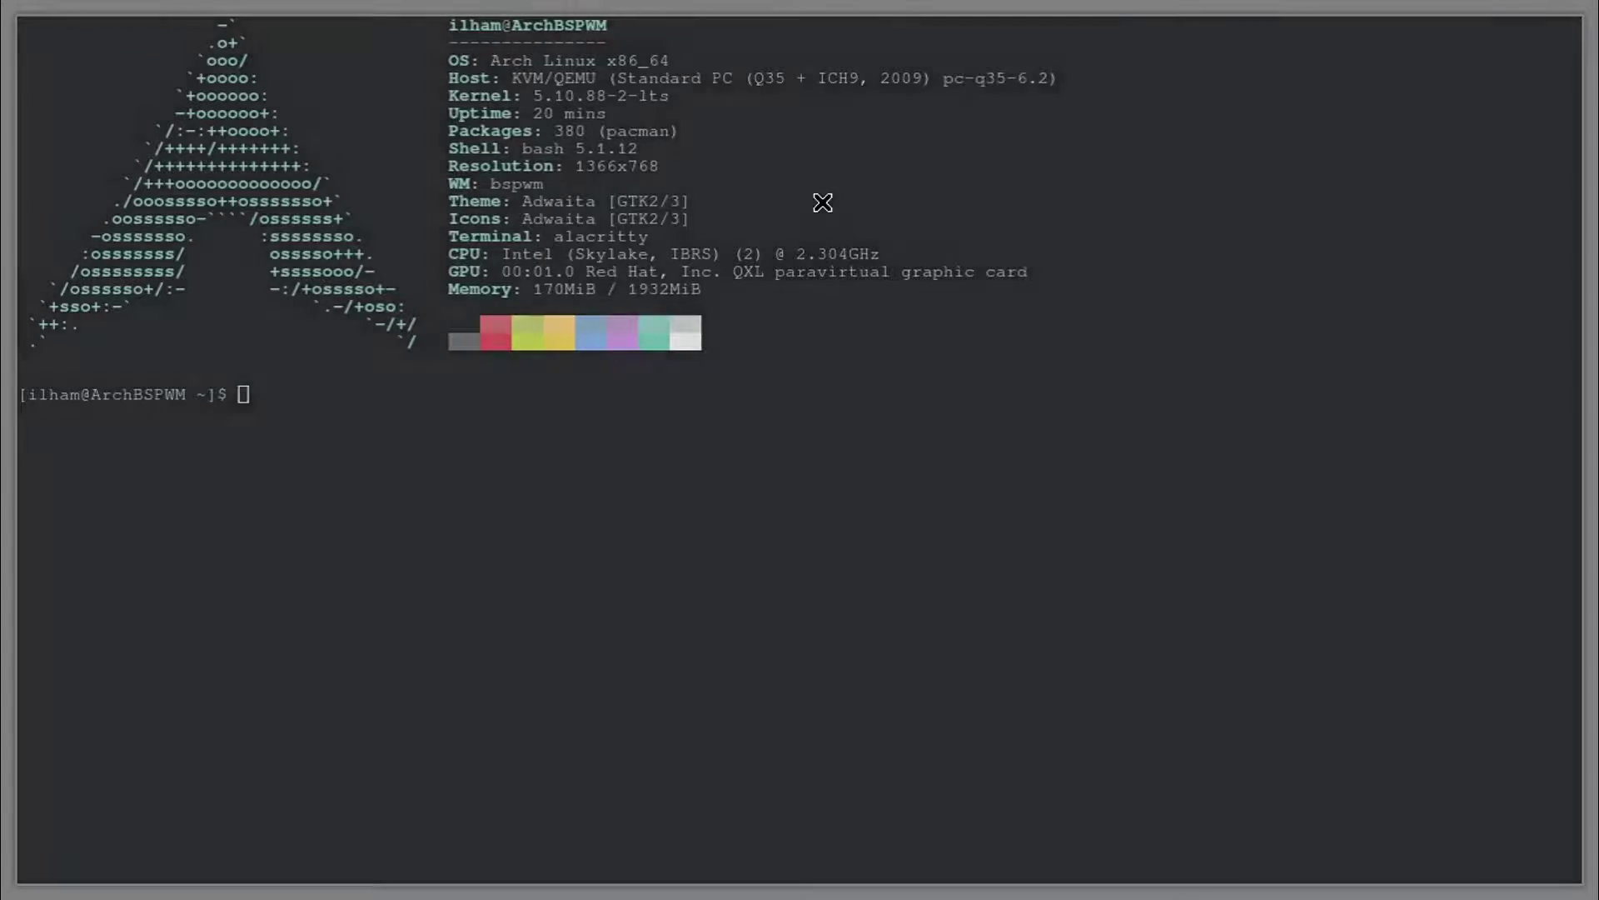
Close Firefox, clear a new terminal, then close it and launch Nitrogen
{"action": "key", "text": "super+w"}
{"action": "key", "text": "super+Return"}
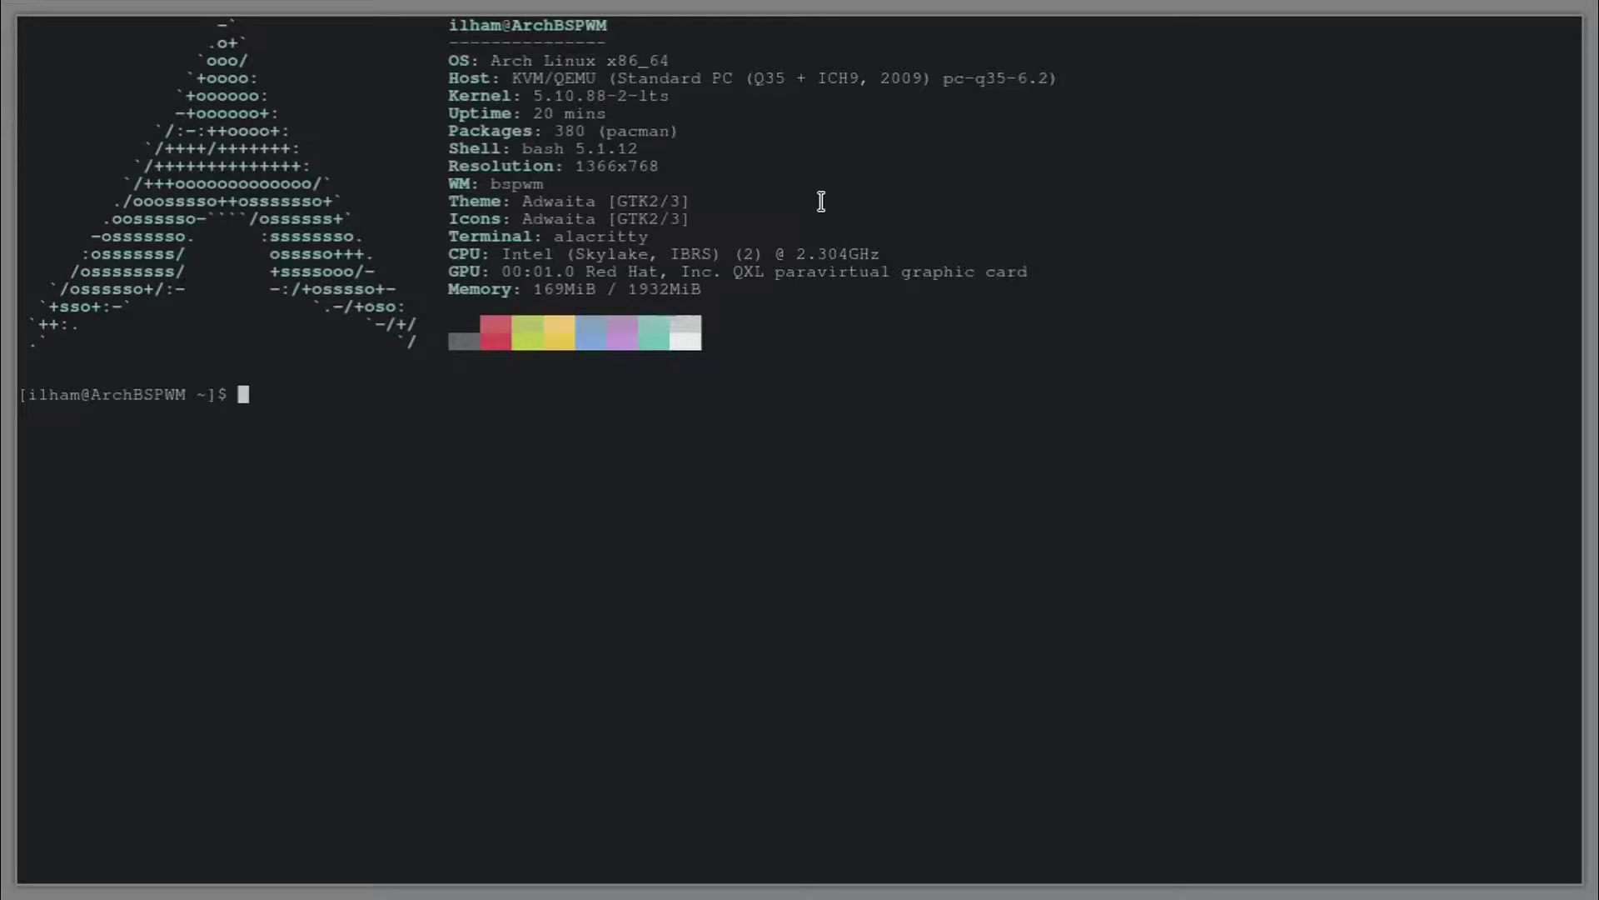
{"action": "key", "text": "Up"}
{"action": "key", "text": "Down"}
{"action": "key", "text": "Up"}
{"action": "key", "text": "Up"}
{"action": "key", "text": "Down"}
{"action": "key", "text": "Down"}
{"action": "key", "text": "super+w"}
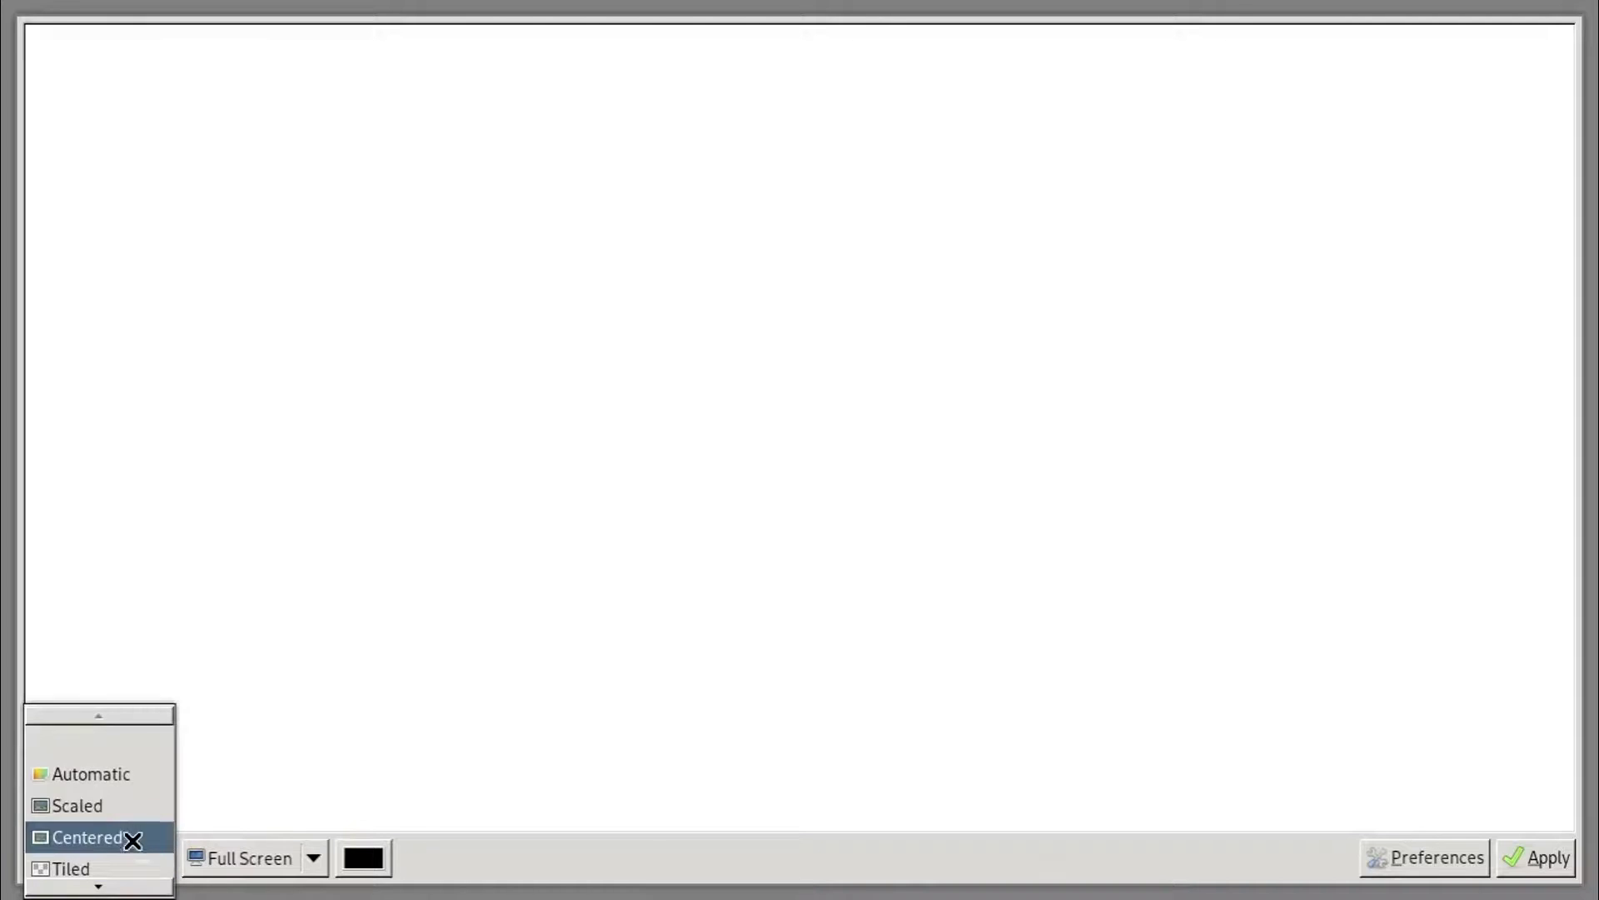
Set Nitrogen's mode to Scaled and add Downloads as an image directory
{"action": "left_click", "coordinate": [124, 812]}
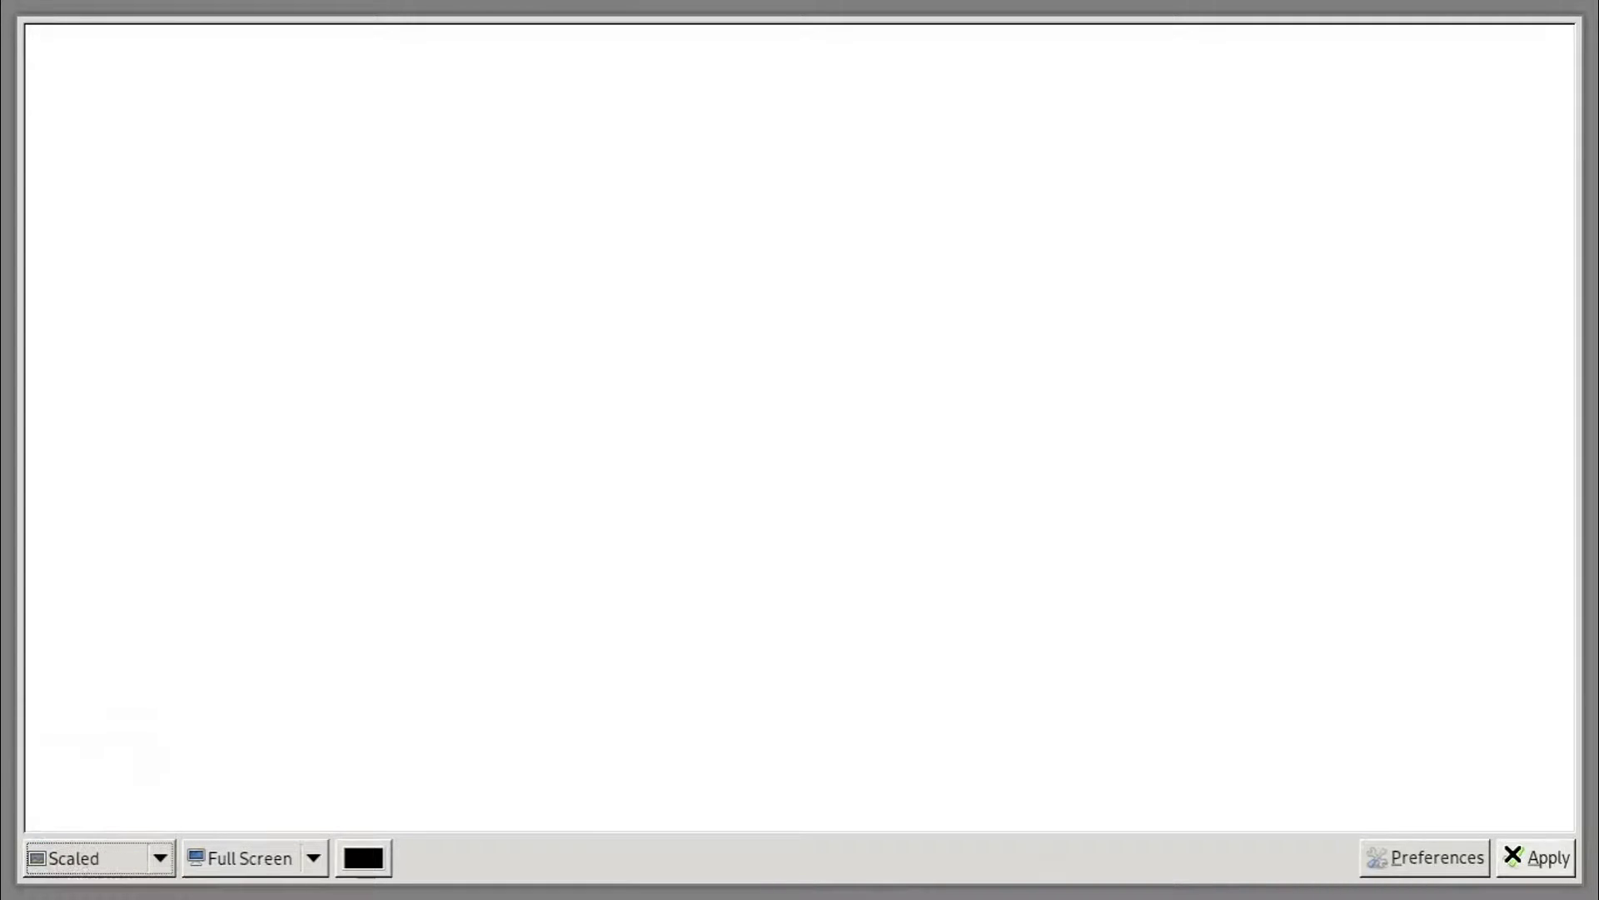
{"action": "left_click", "coordinate": [1454, 860]}
{"action": "left_click", "coordinate": [812, 546]}
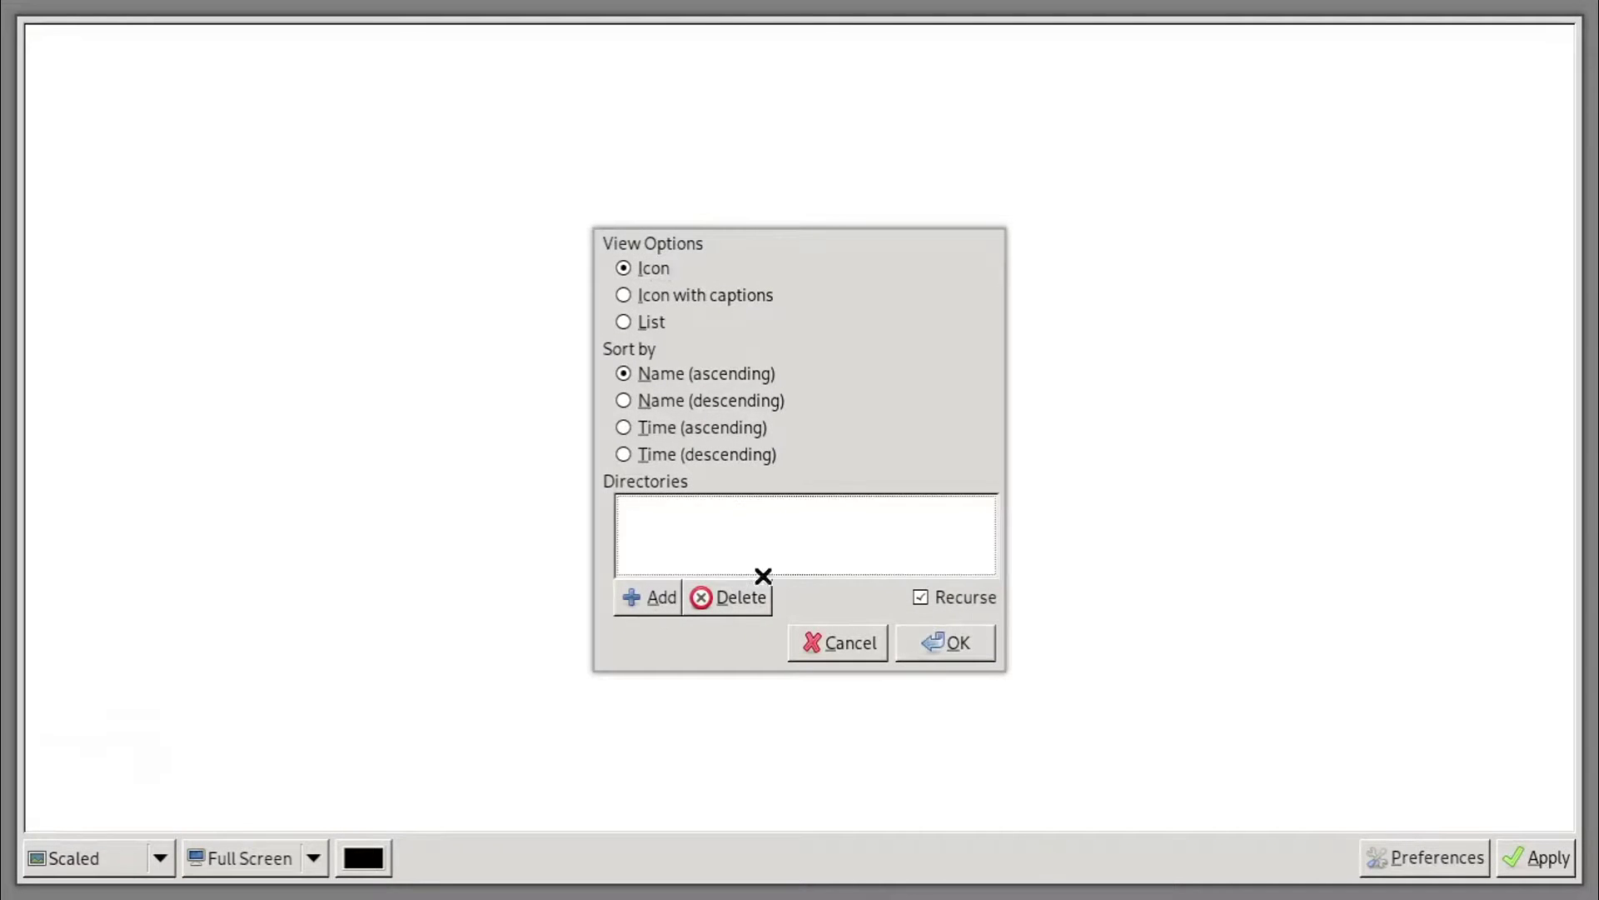
{"action": "left_click", "coordinate": [652, 598]}
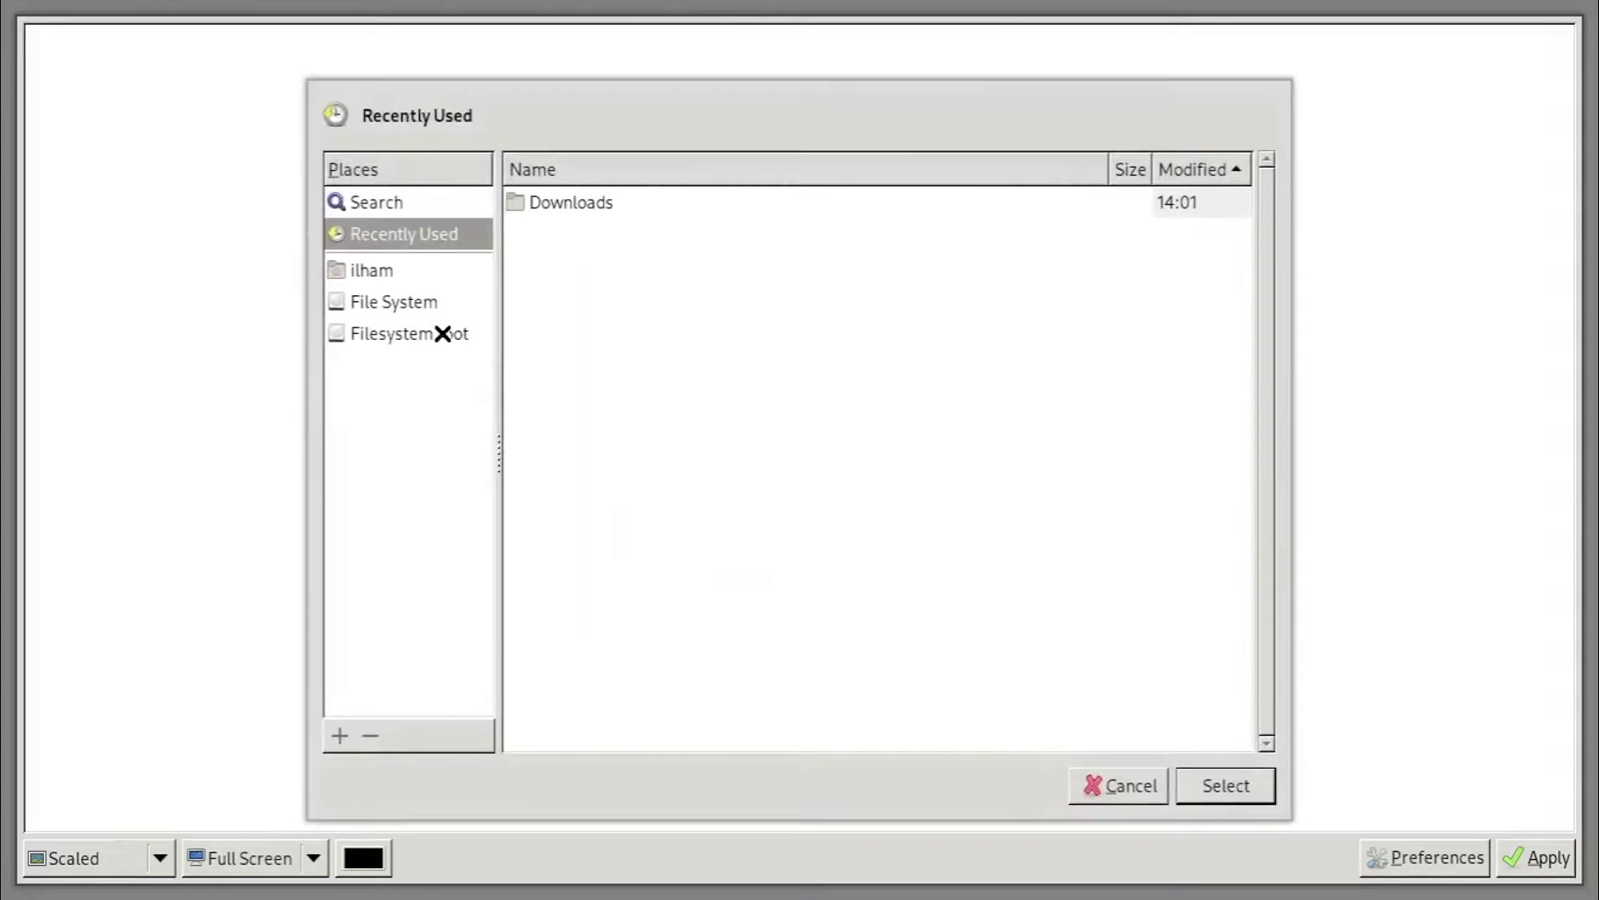
{"action": "double_click", "coordinate": [565, 203]}
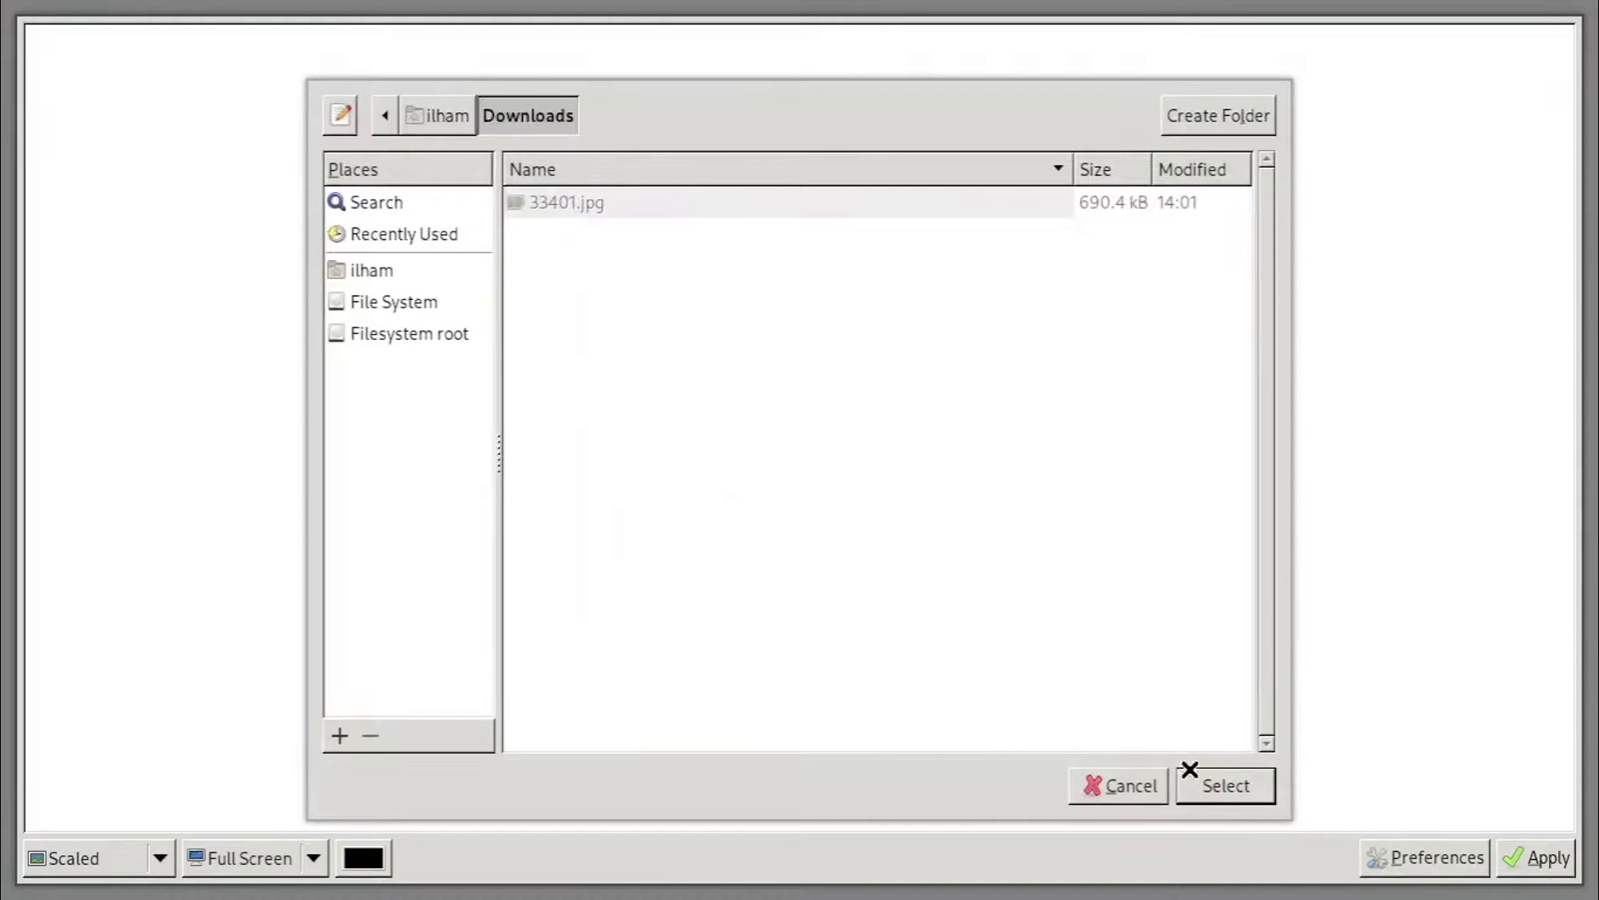
{"action": "left_click", "coordinate": [1237, 788]}
{"action": "left_click", "coordinate": [944, 641]}
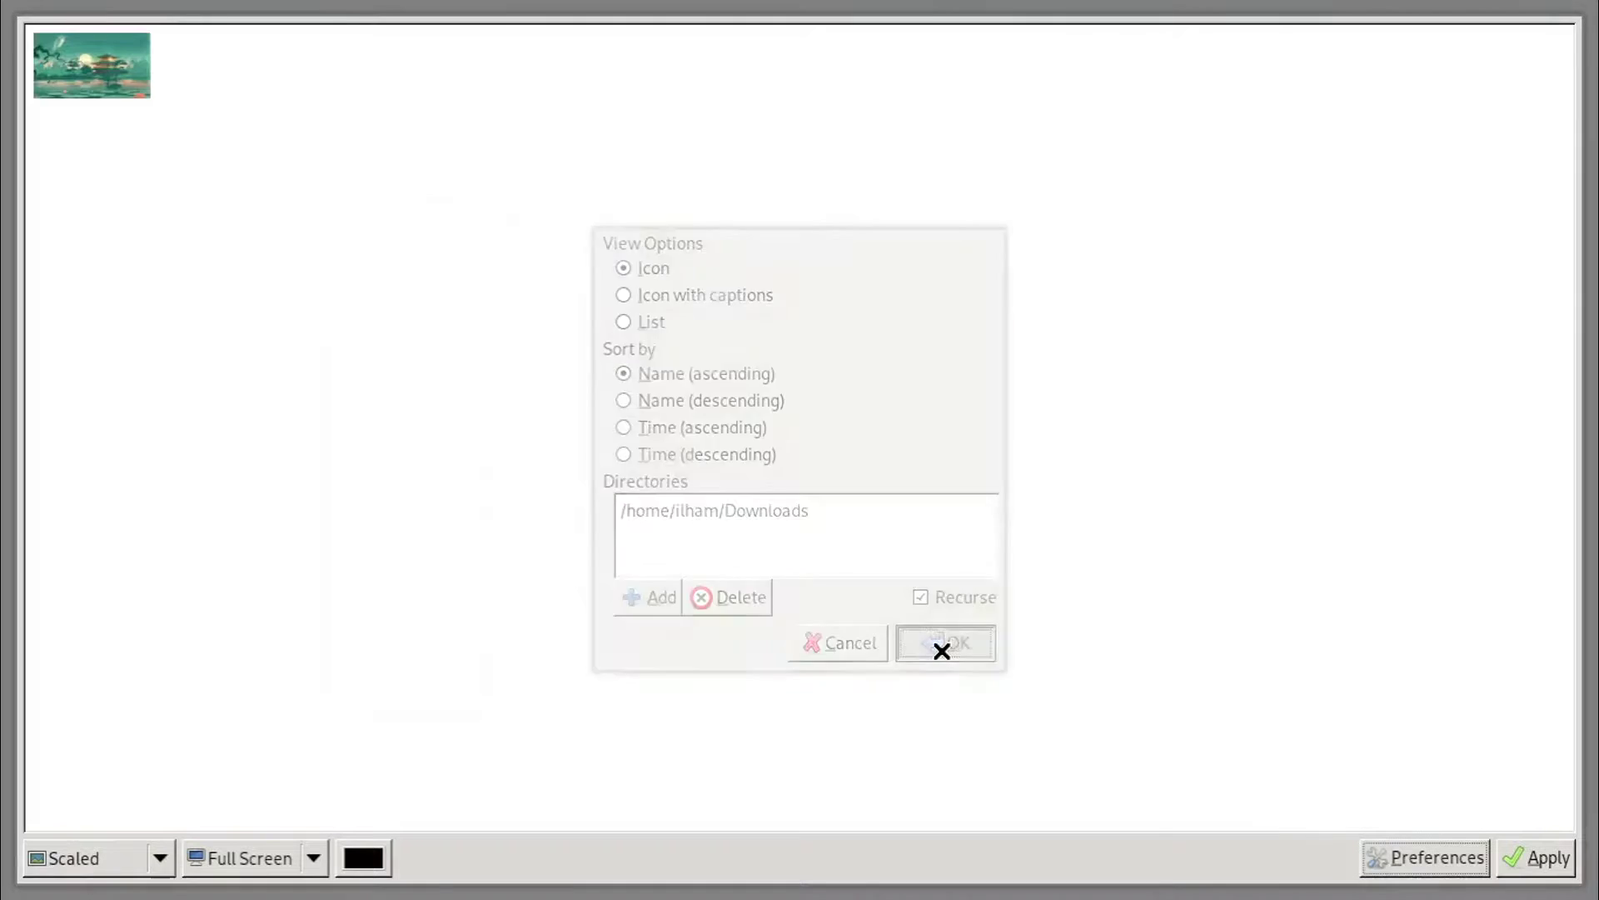
Apply the pagoda image as the wallpaper, then list the contents of .config
{"action": "left_click", "coordinate": [118, 72]}
{"action": "left_click", "coordinate": [1551, 854]}
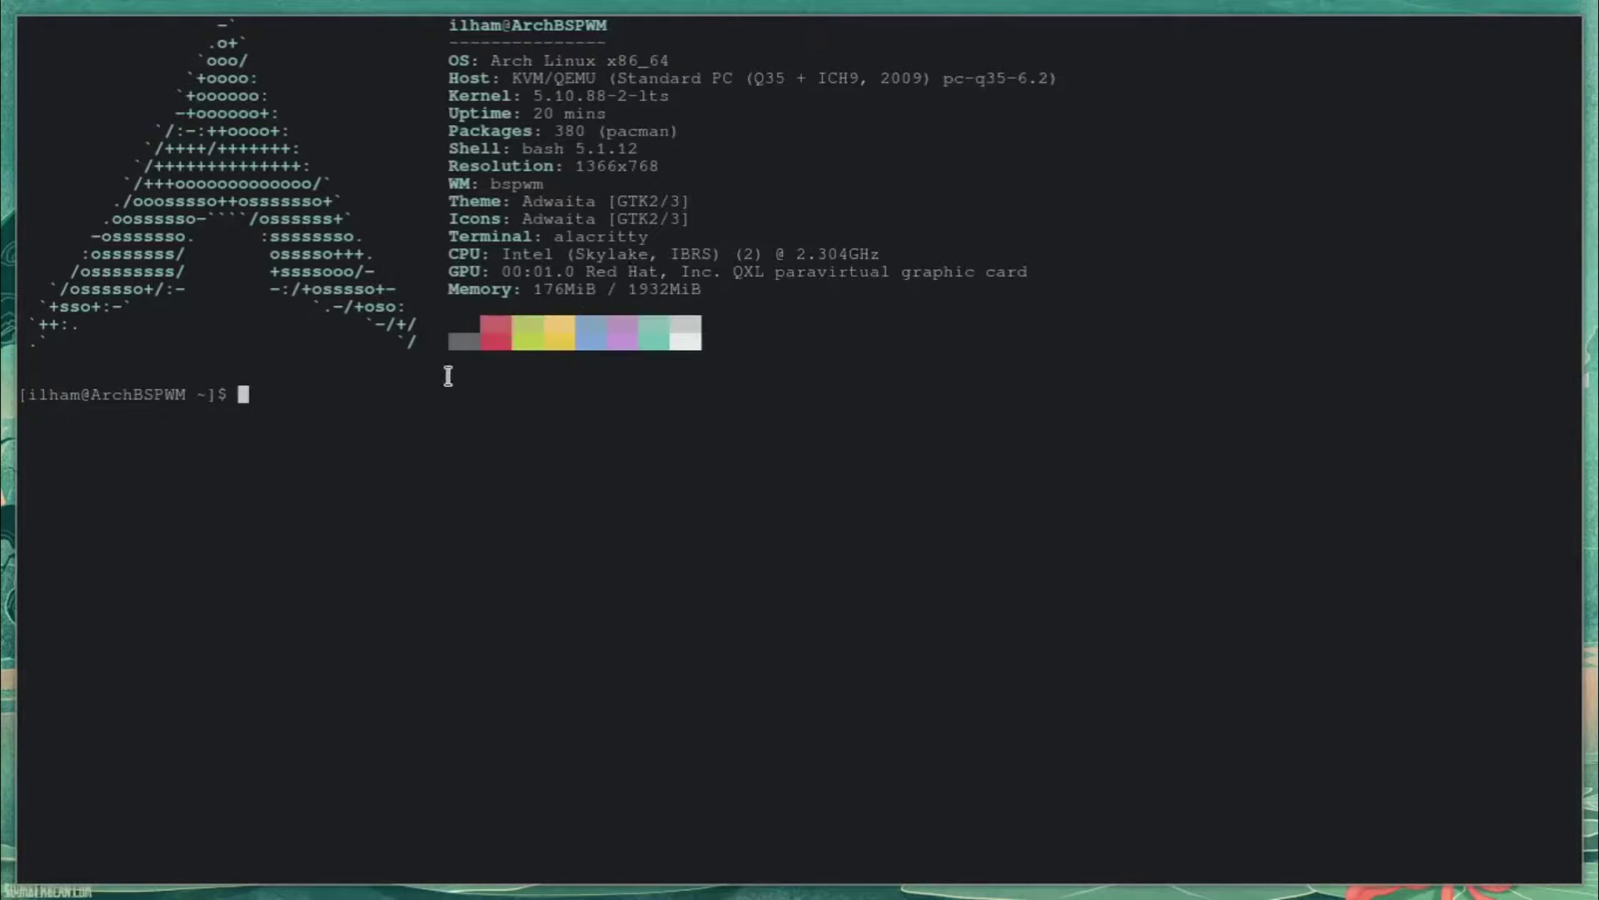
{"action": "type", "text": "ls .config/"}
{"action": "key", "text": "Tab"}
{"action": "key", "text": "Tab"}
Open .xinitrc in vim and add 'nitrogen --restore &' after the picom line
{"action": "type", "text": "vim .x"}
{"action": "type", "text": "initrc"}
{"action": "key", "text": "Return"}
{"action": "key", "text": "j"}
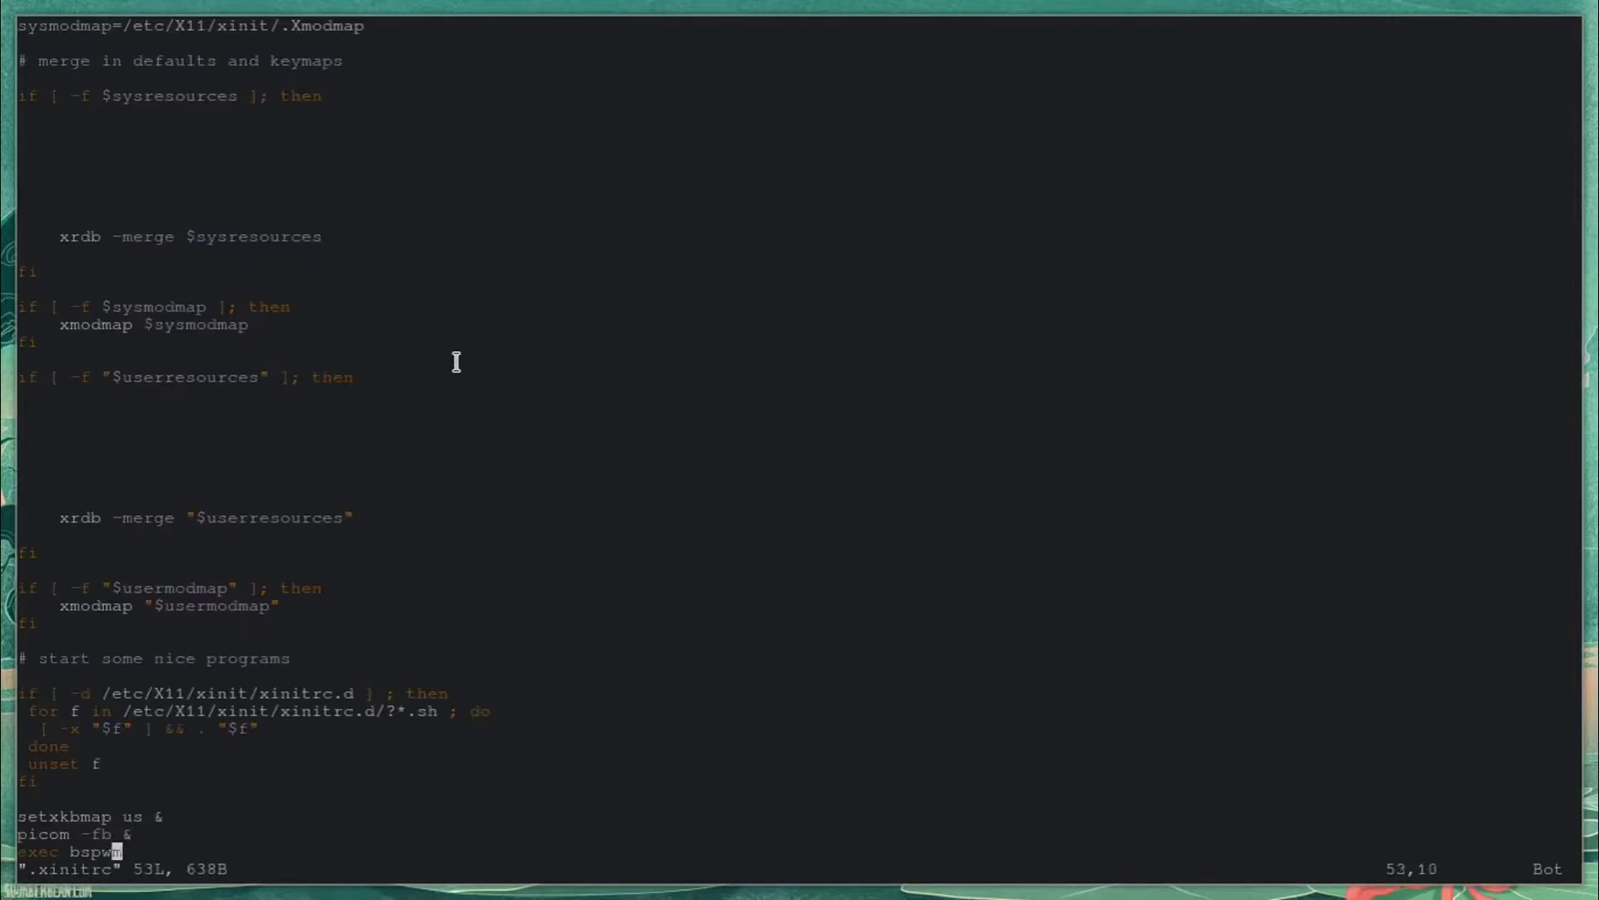
{"action": "key", "text": "k"}
{"action": "key", "text": "k"}
{"action": "key", "text": "k"}
{"action": "key", "text": "j"}
{"action": "key", "text": "j"}
{"action": "key", "text": "j"}
{"action": "key", "text": "k"}
{"action": "key", "text": "k"}
{"action": "key", "text": "j"}
{"action": "key", "text": "j"}
{"action": "key", "text": "a"}
{"action": "key", "text": "Up"}
{"action": "key", "text": "Right"}
{"action": "key", "text": "Return"}
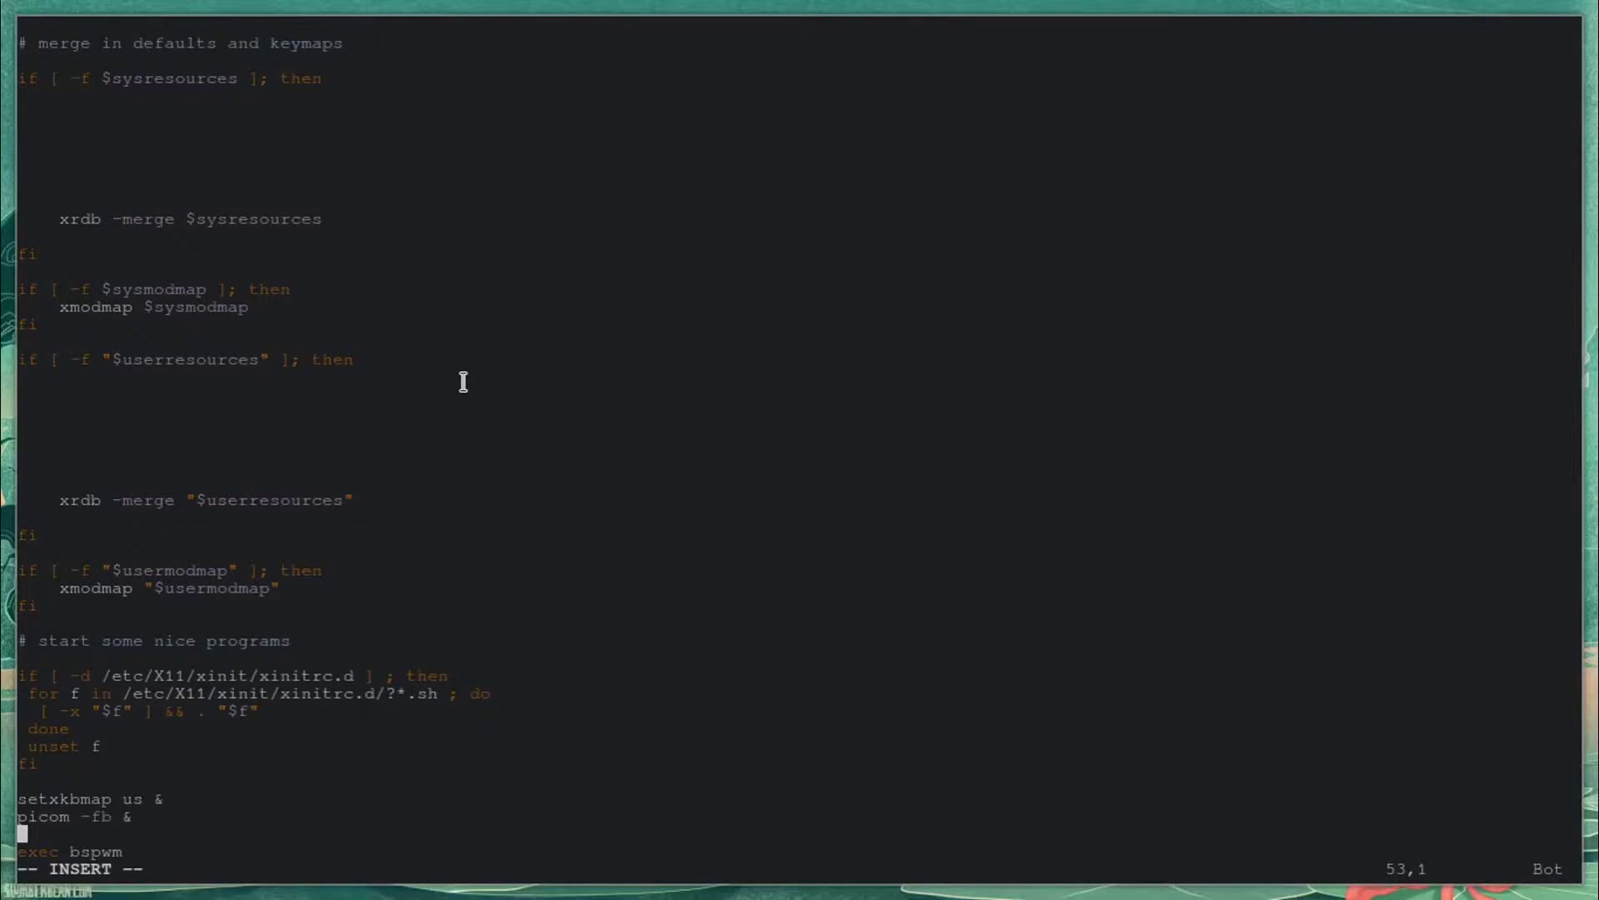
{"action": "type", "text": "nitro"}
{"action": "type", "text": "gen --resot"}
{"action": "key", "text": "BackSpace"}
{"action": "key", "text": "BackSpace"}
{"action": "type", "text": "tore "}
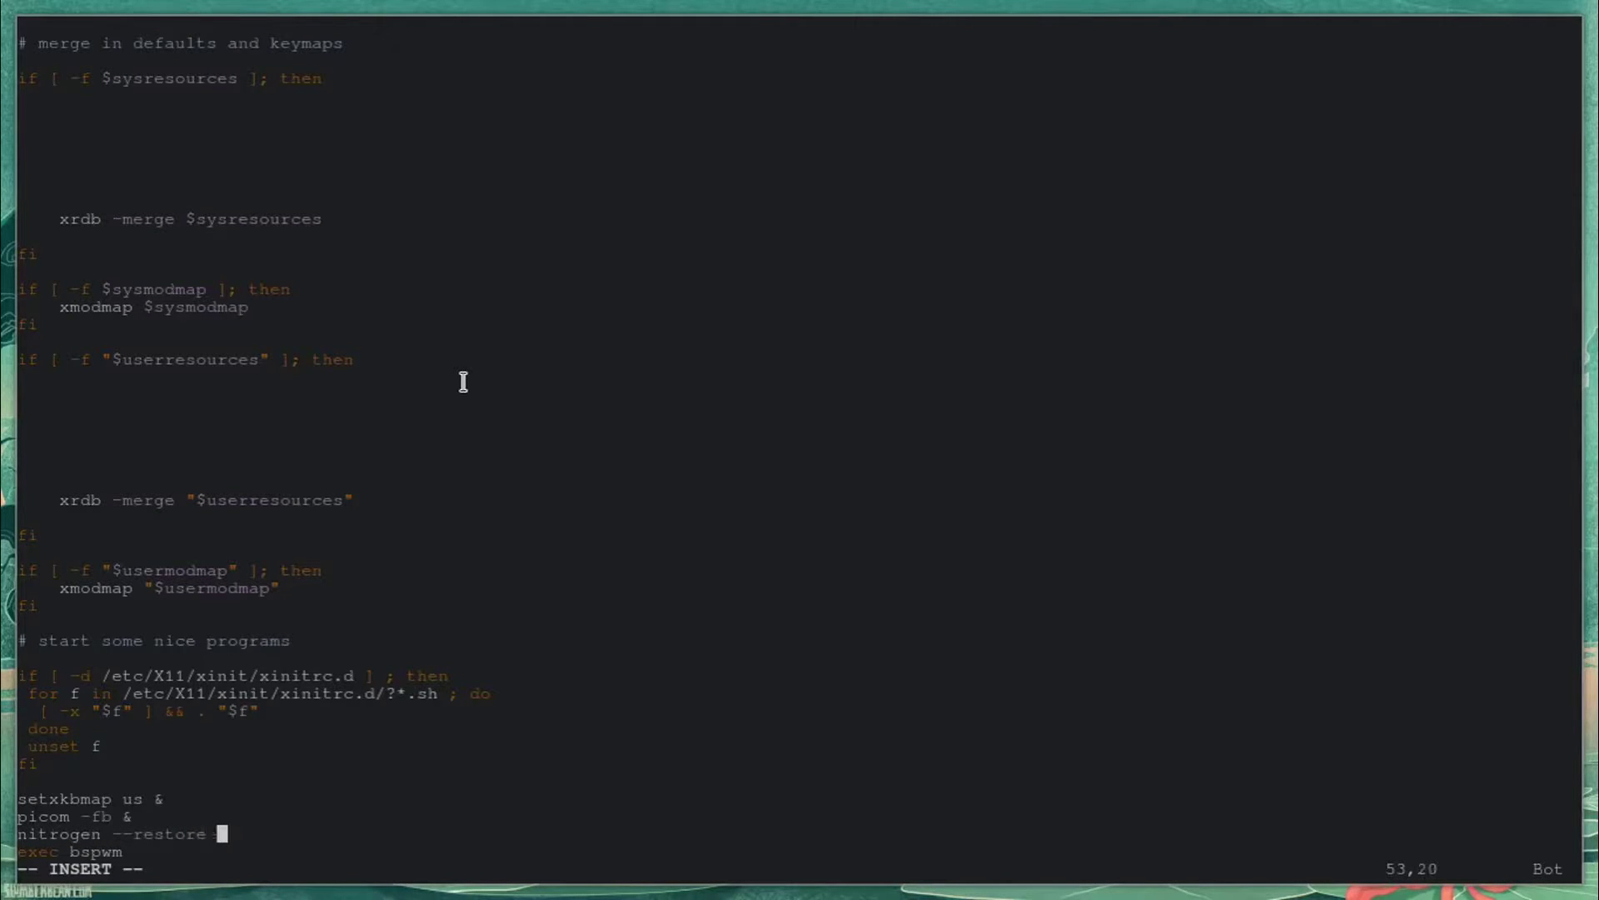
{"action": "type", "text": "&"}
Add 'lxsession &' and 'xsetroot -cursor_name left_ptr' lines, then save with :wq
{"action": "key", "text": "Return"}
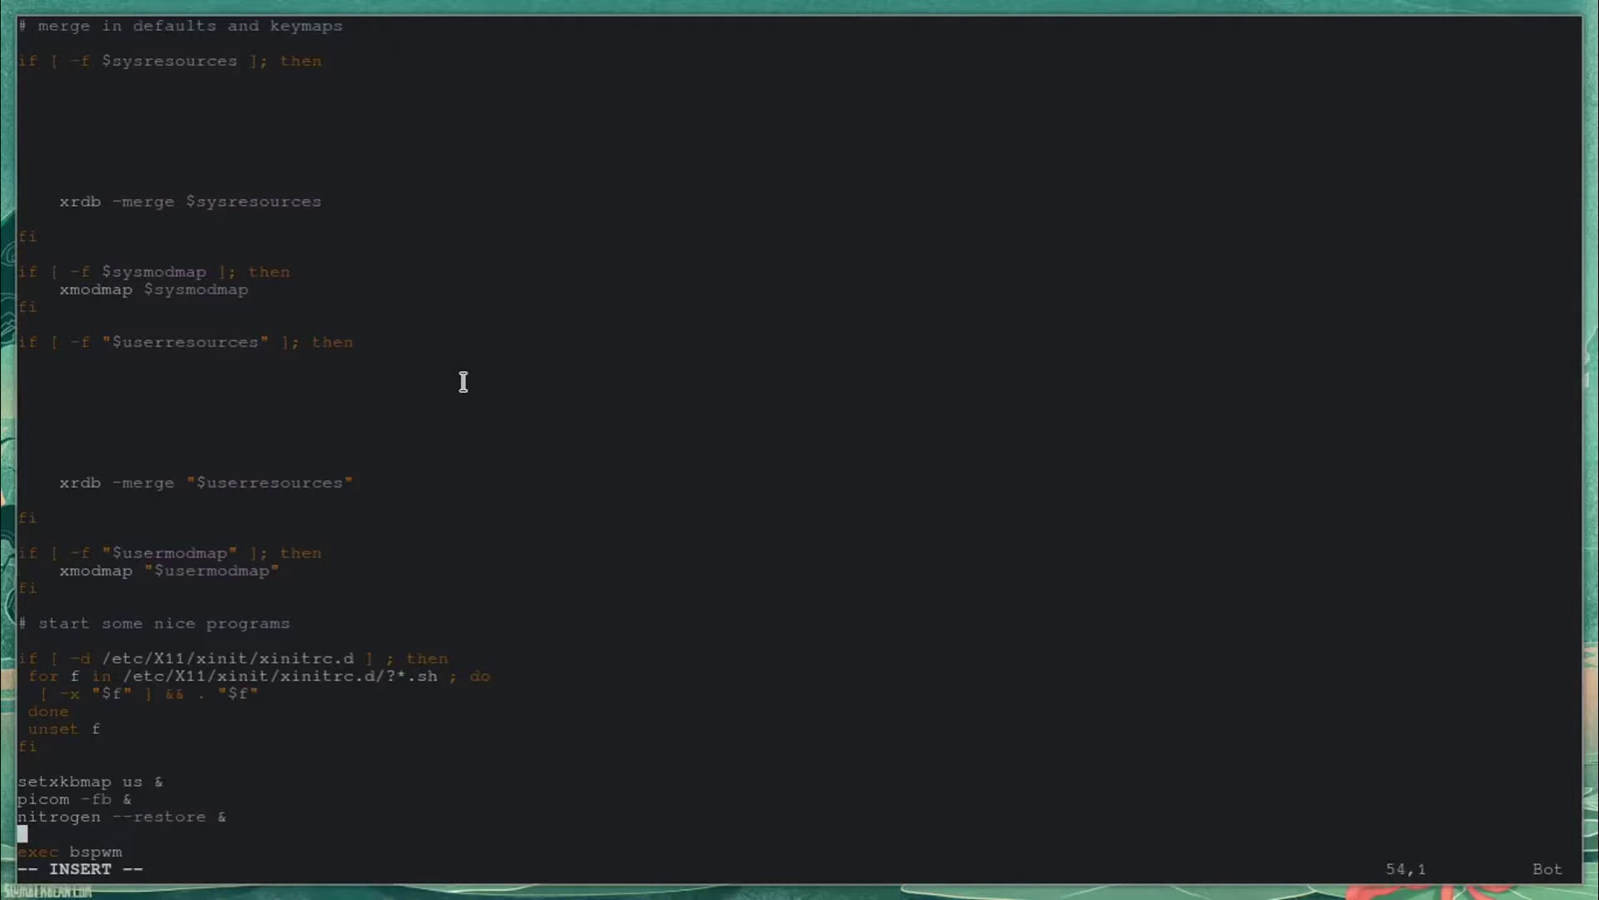
{"action": "type", "text": "lxsessio"}
{"action": "type", "text": "n &"}
{"action": "key", "text": "Return"}
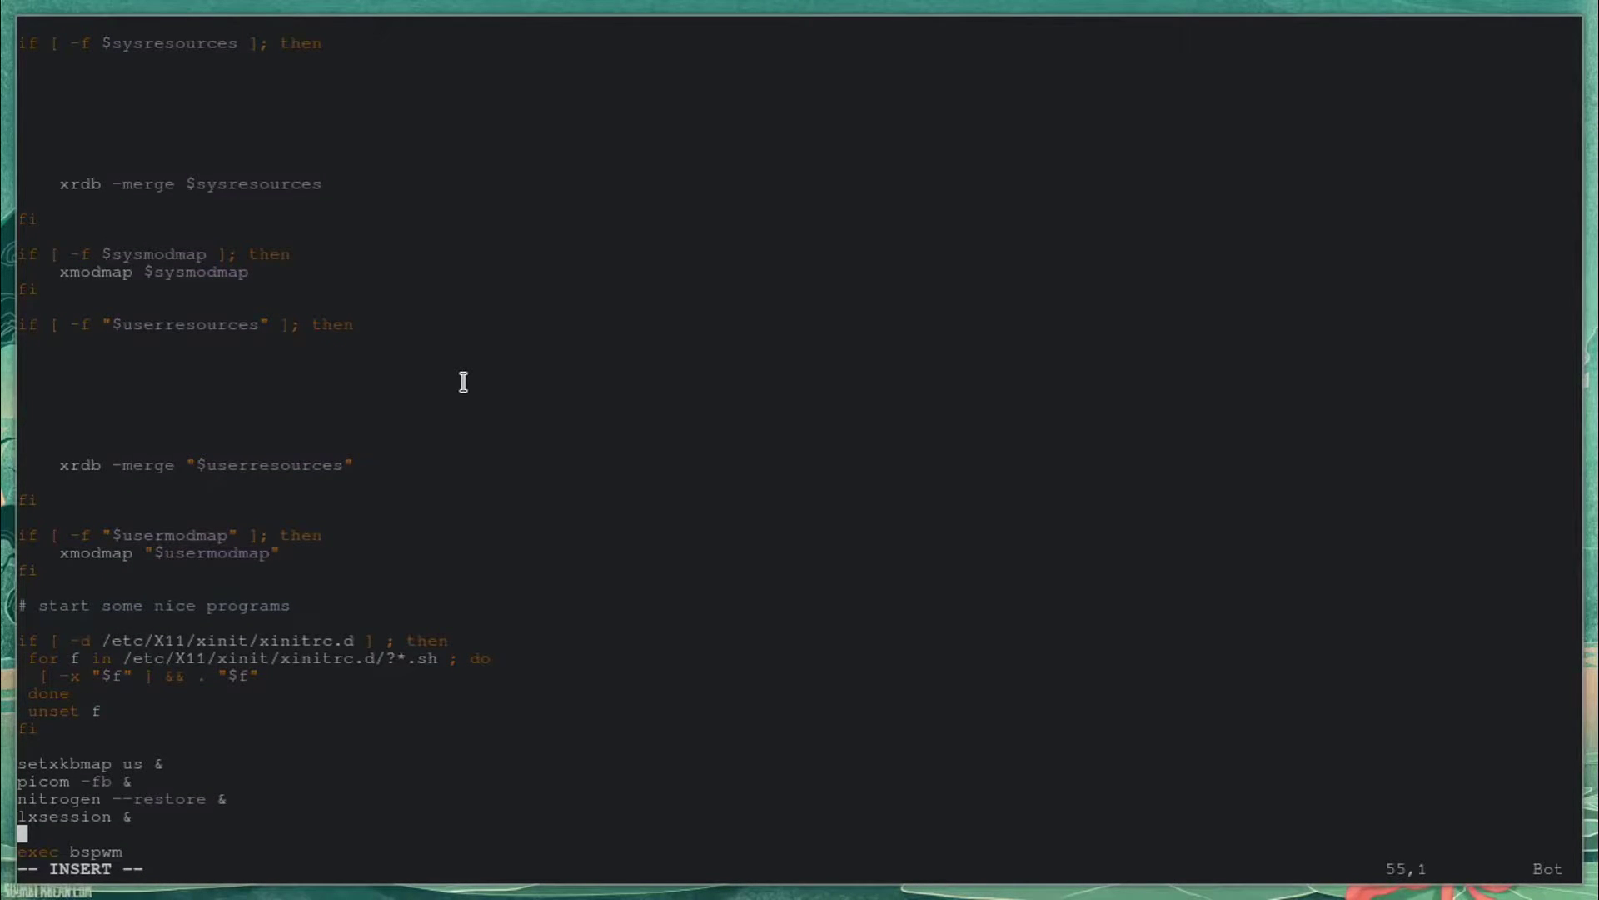
{"action": "type", "text": "xsetroot"}
{"action": "type", "text": " -"}
{"action": "type", "text": "cursor"}
{"action": "type", "text": "_name "}
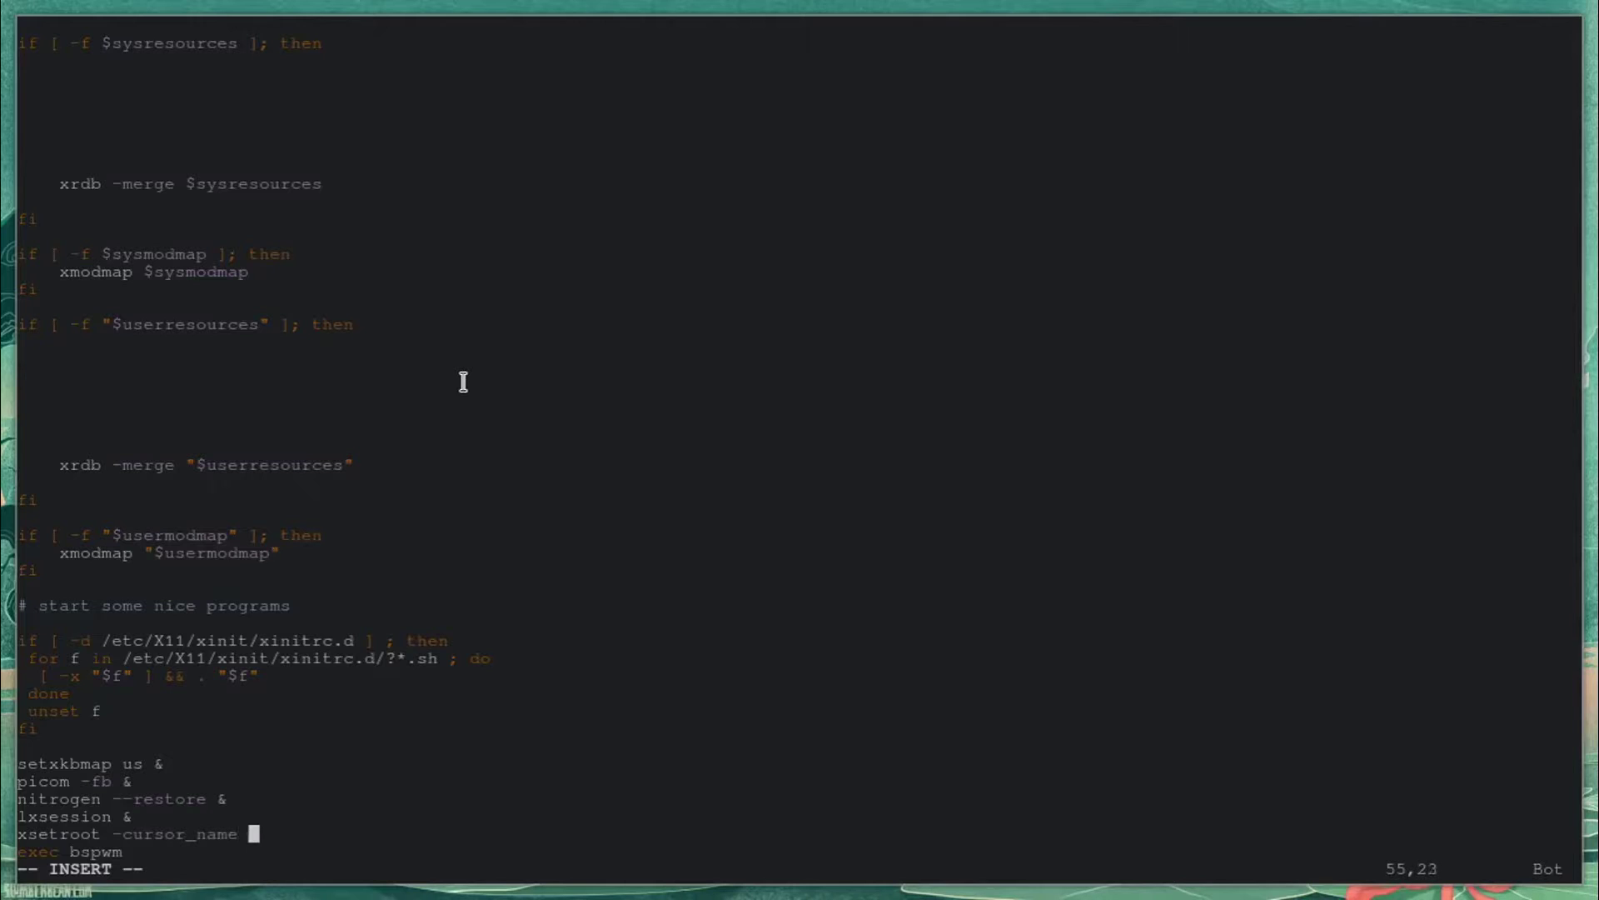
{"action": "type", "text": "left"}
{"action": "type", "text": "_ptr"}
{"action": "key", "text": "Escape"}
{"action": "type", "text": ":wq"}
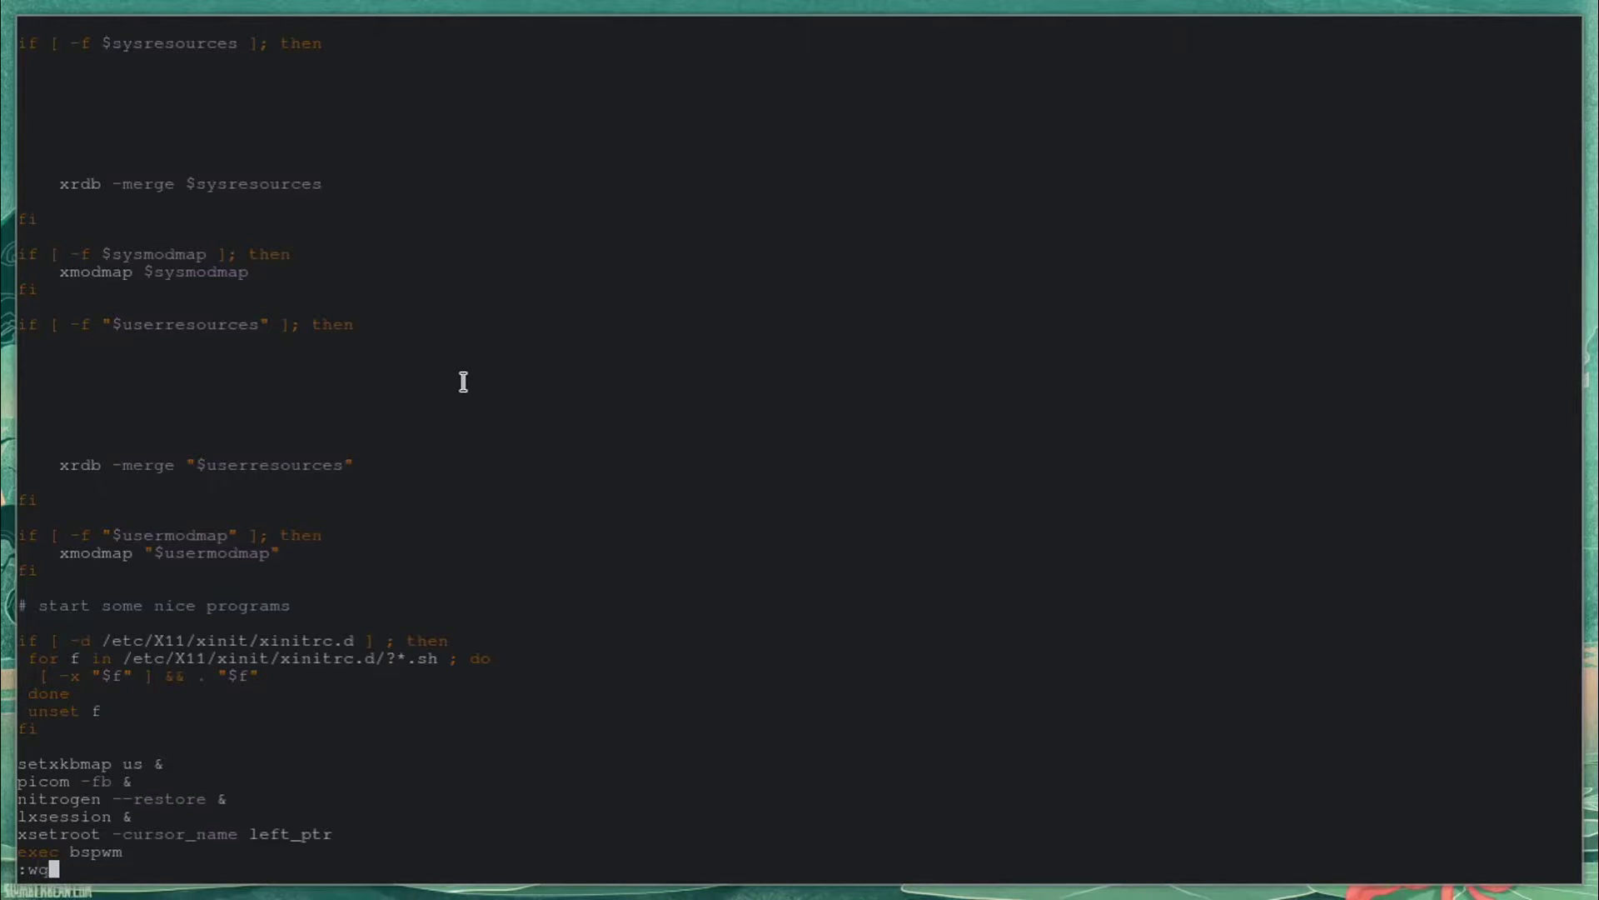
{"action": "key", "text": "Return"}
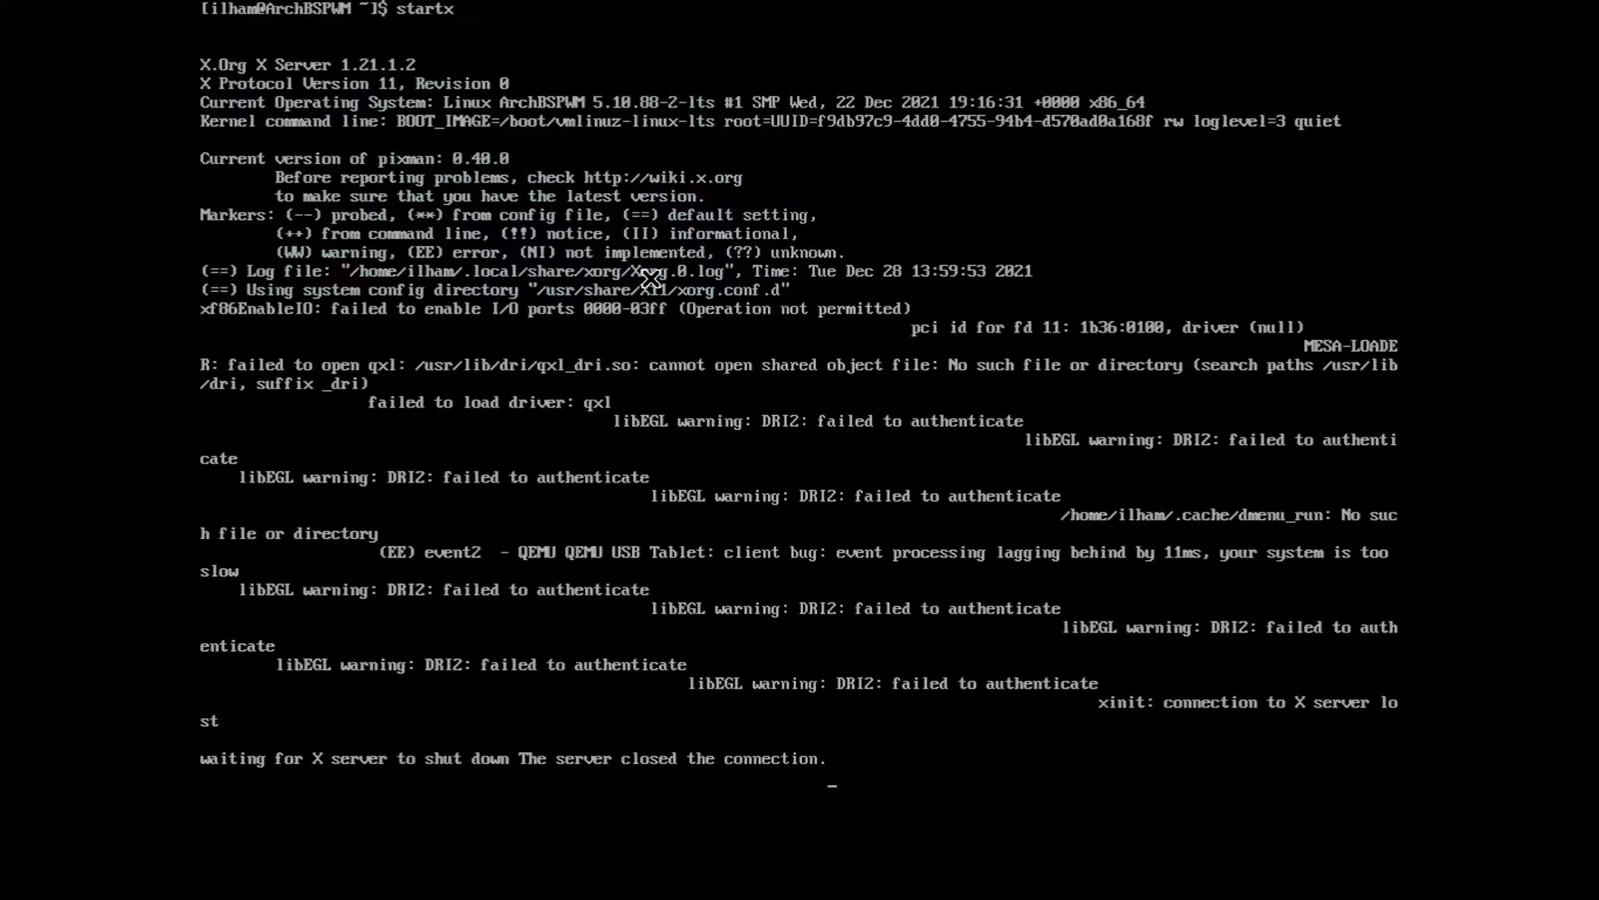
Start X and rerun the earlier xrandr resolution command with !xrandr
{"action": "type", "text": "start"}
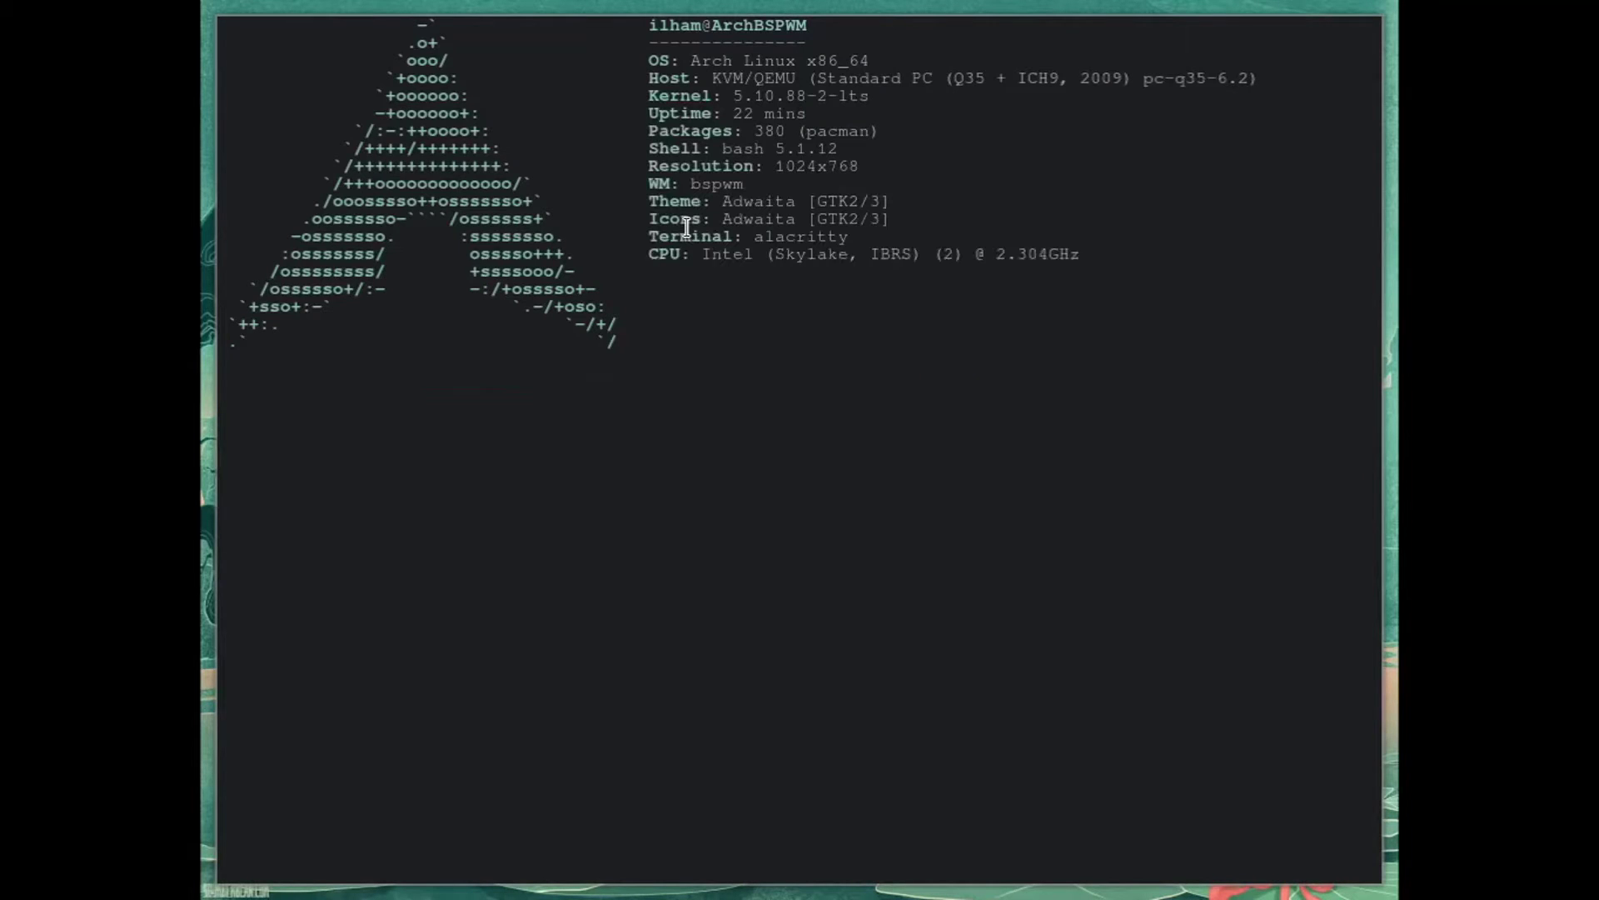
{"action": "type", "text": "!xrandr"}
{"action": "key", "text": "Return"}
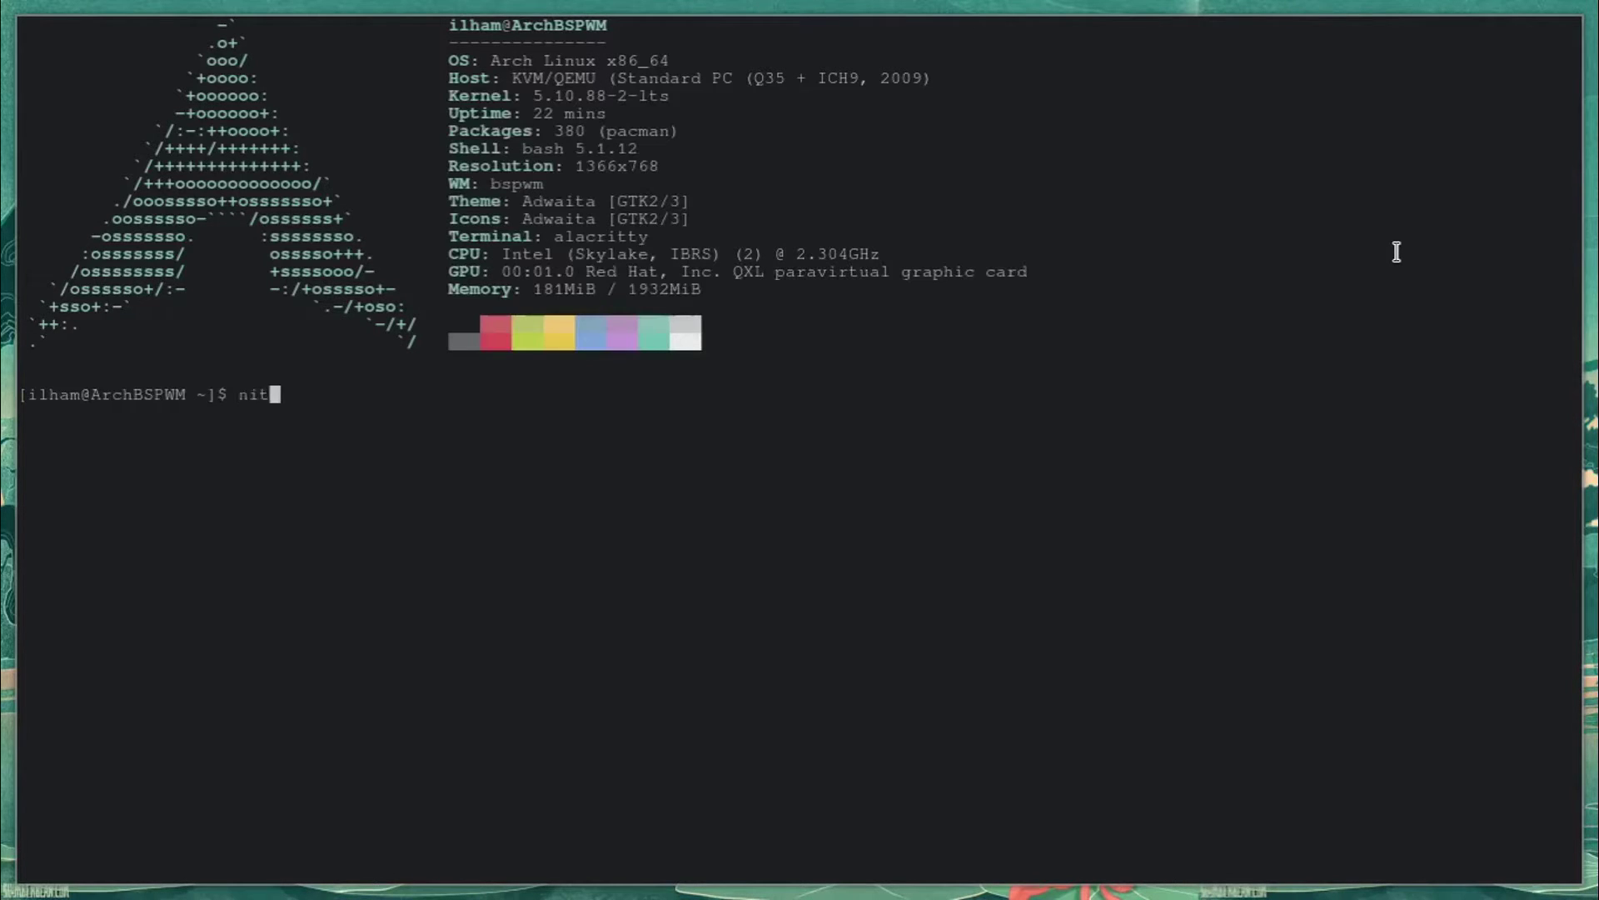
Restore the pagoda wallpaper with nitrogen --restore, then close the terminal
{"action": "type", "text": "rogen --"}
{"action": "type", "text": "r"}
{"action": "type", "text": "estore"}
{"action": "key", "text": "Return"}
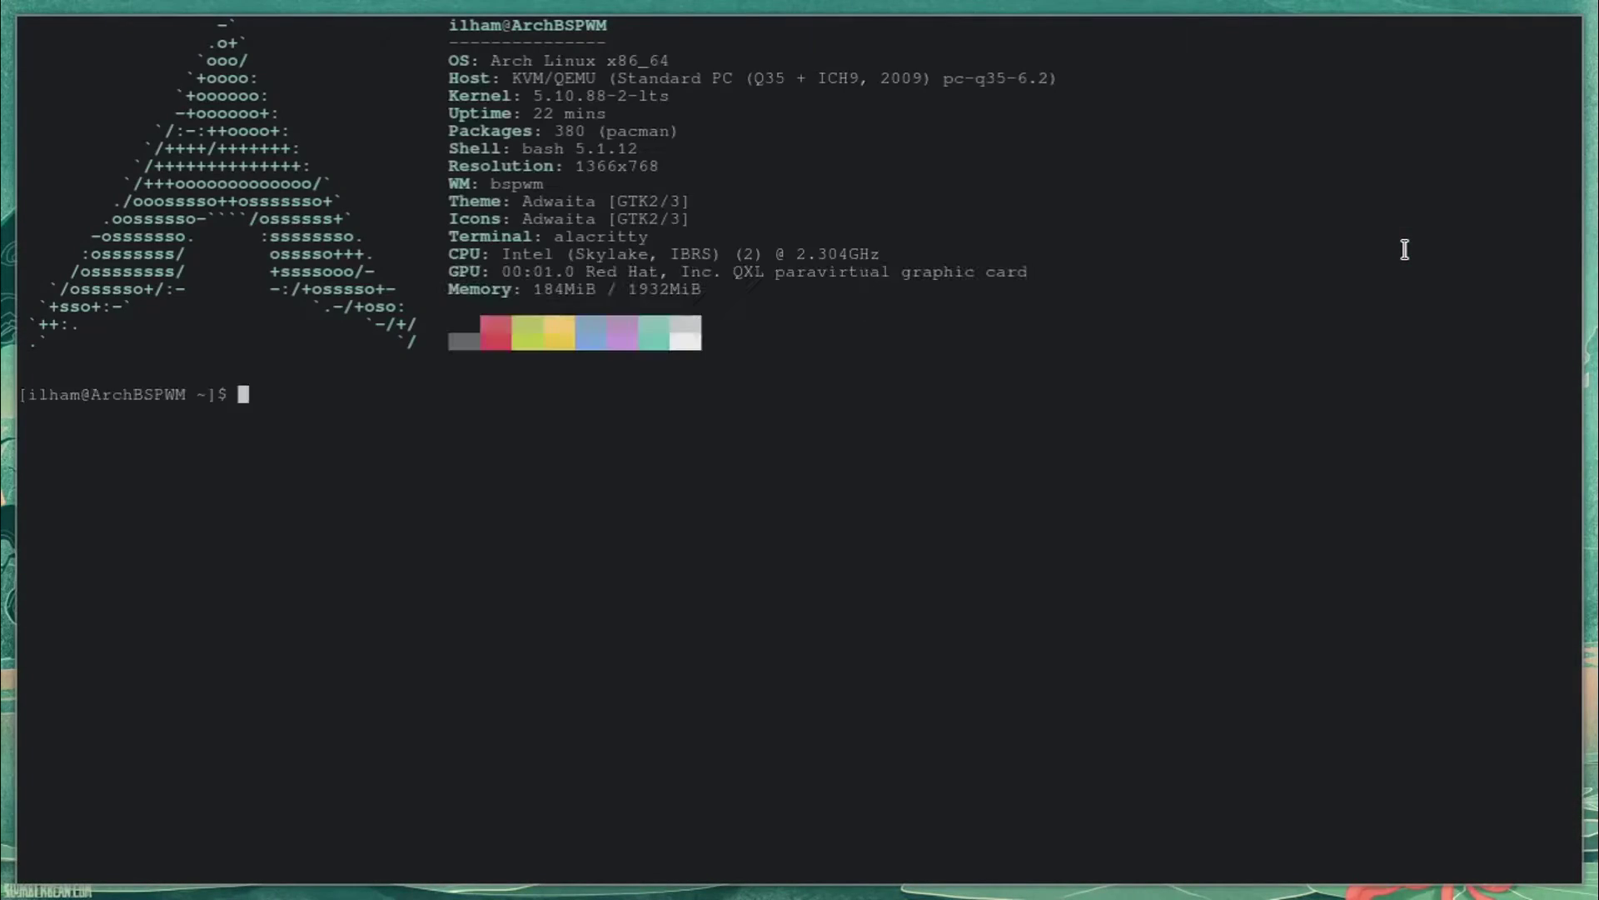
{"action": "key", "text": "super+w"}
Quit X, clear the console, and set the bspwm display to 1366x768 with xrandr
{"action": "key", "text": "super+alt+q"}
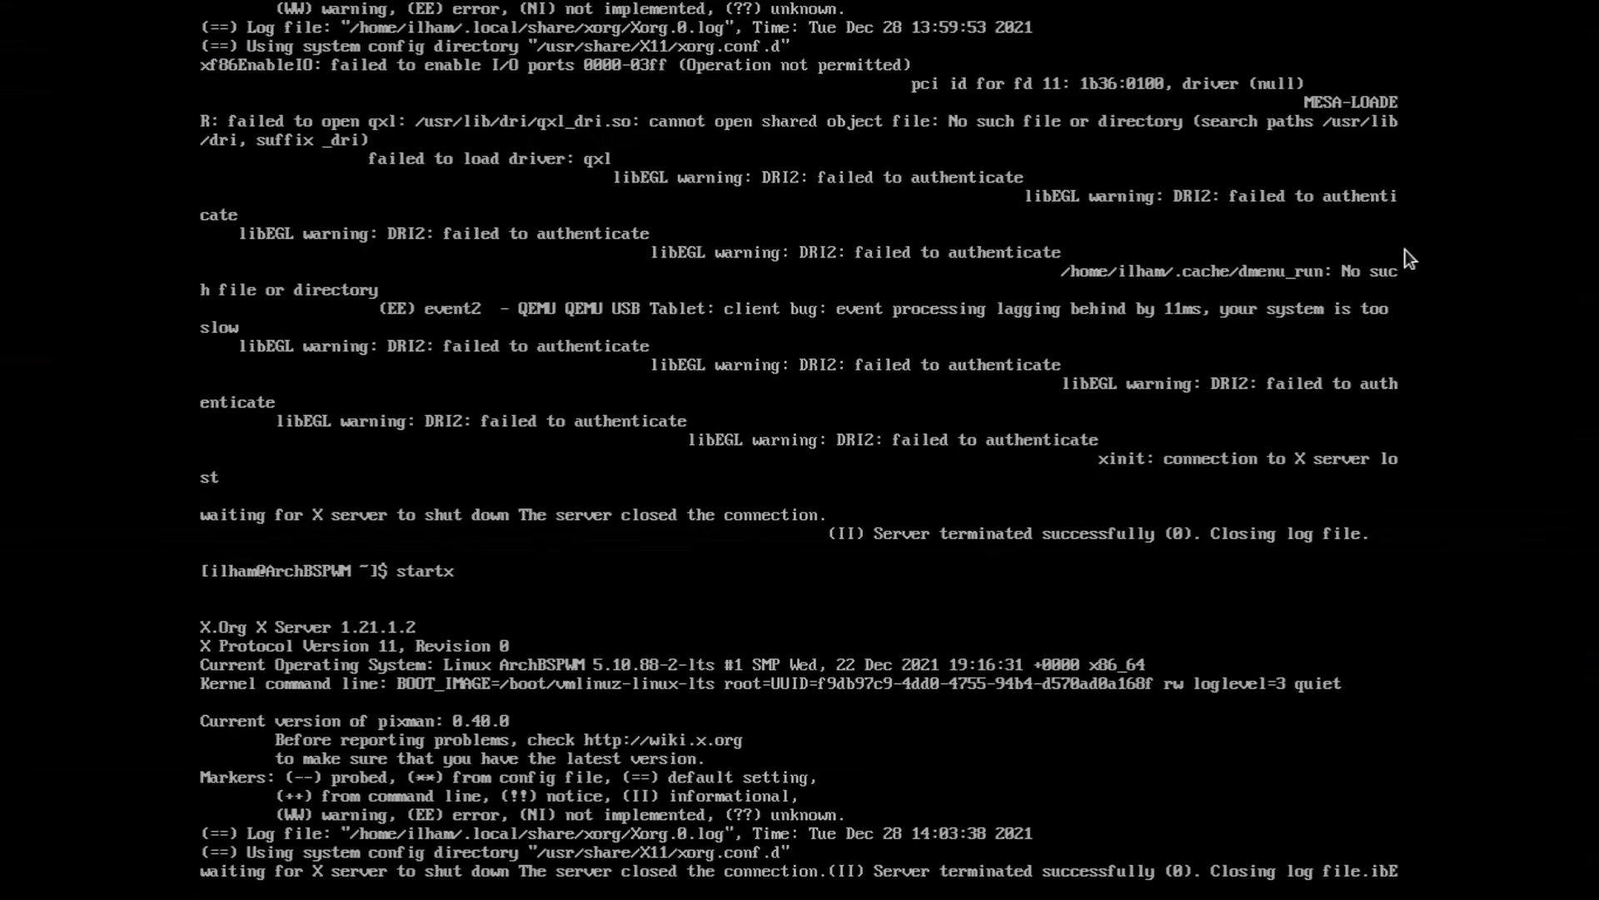
{"action": "type", "text": "clear"}
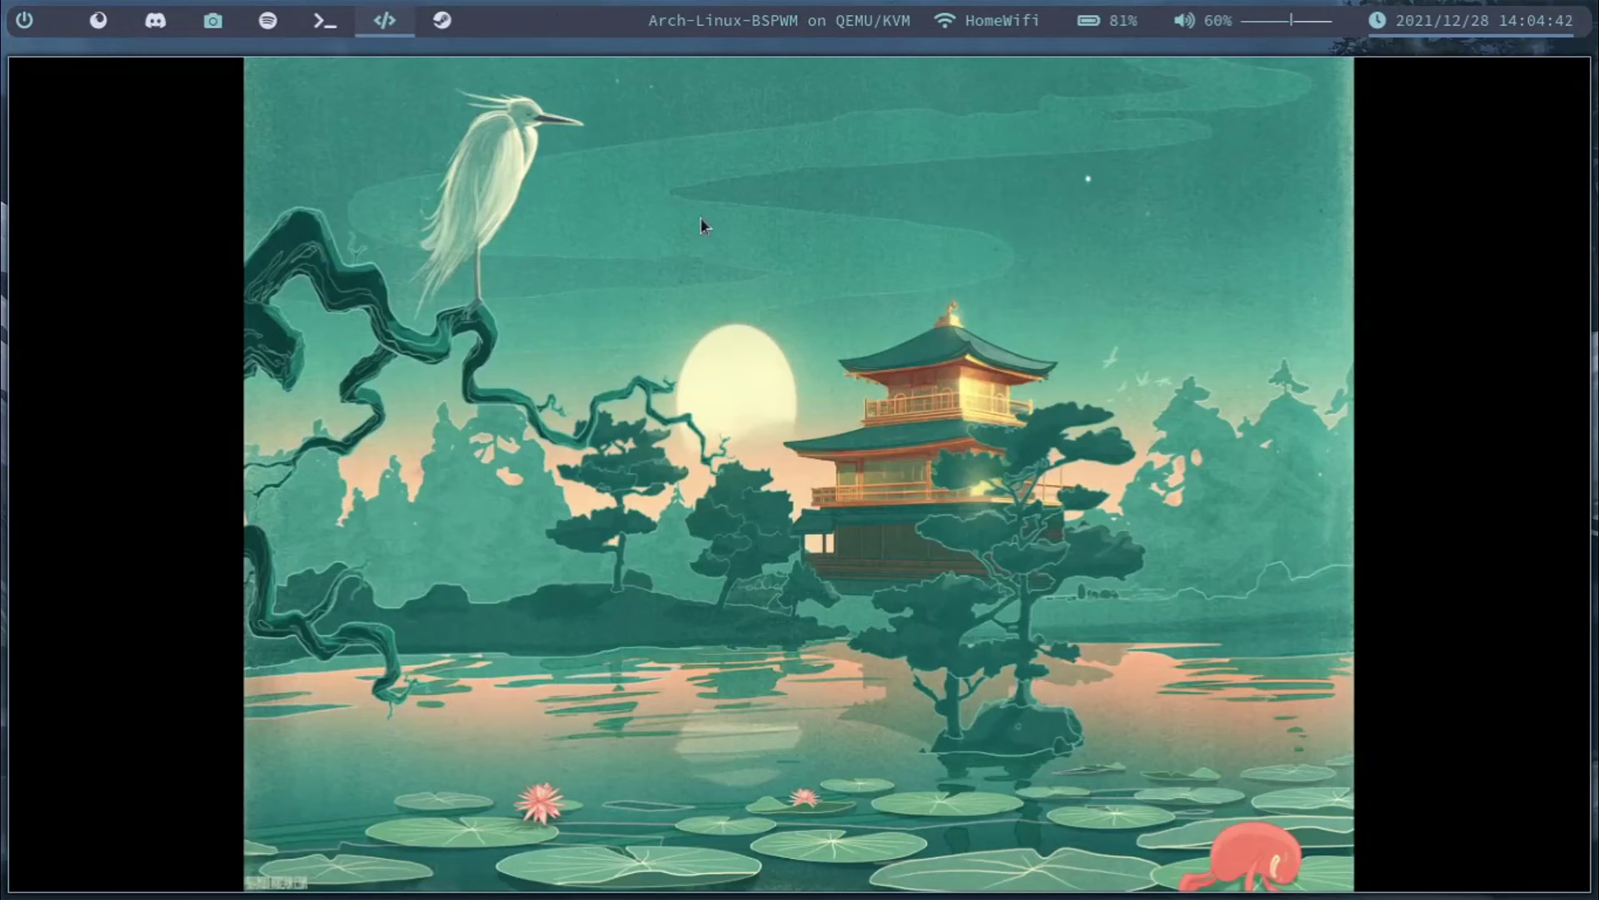
{"action": "key", "text": "super+Return"}
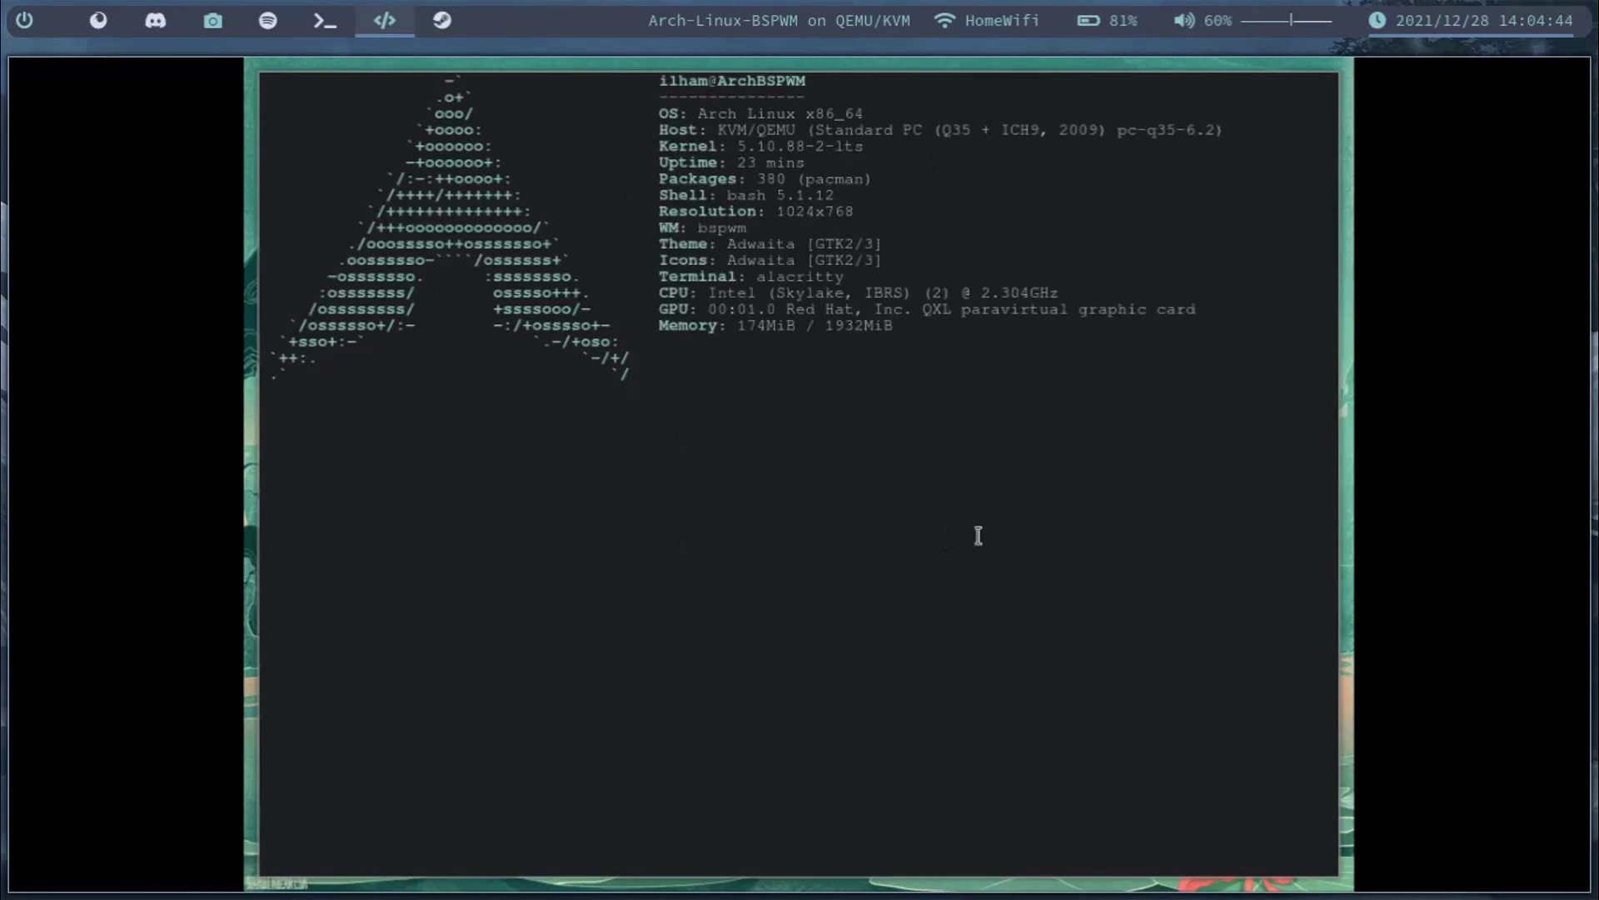
{"action": "type", "text": "xrandr -s "}
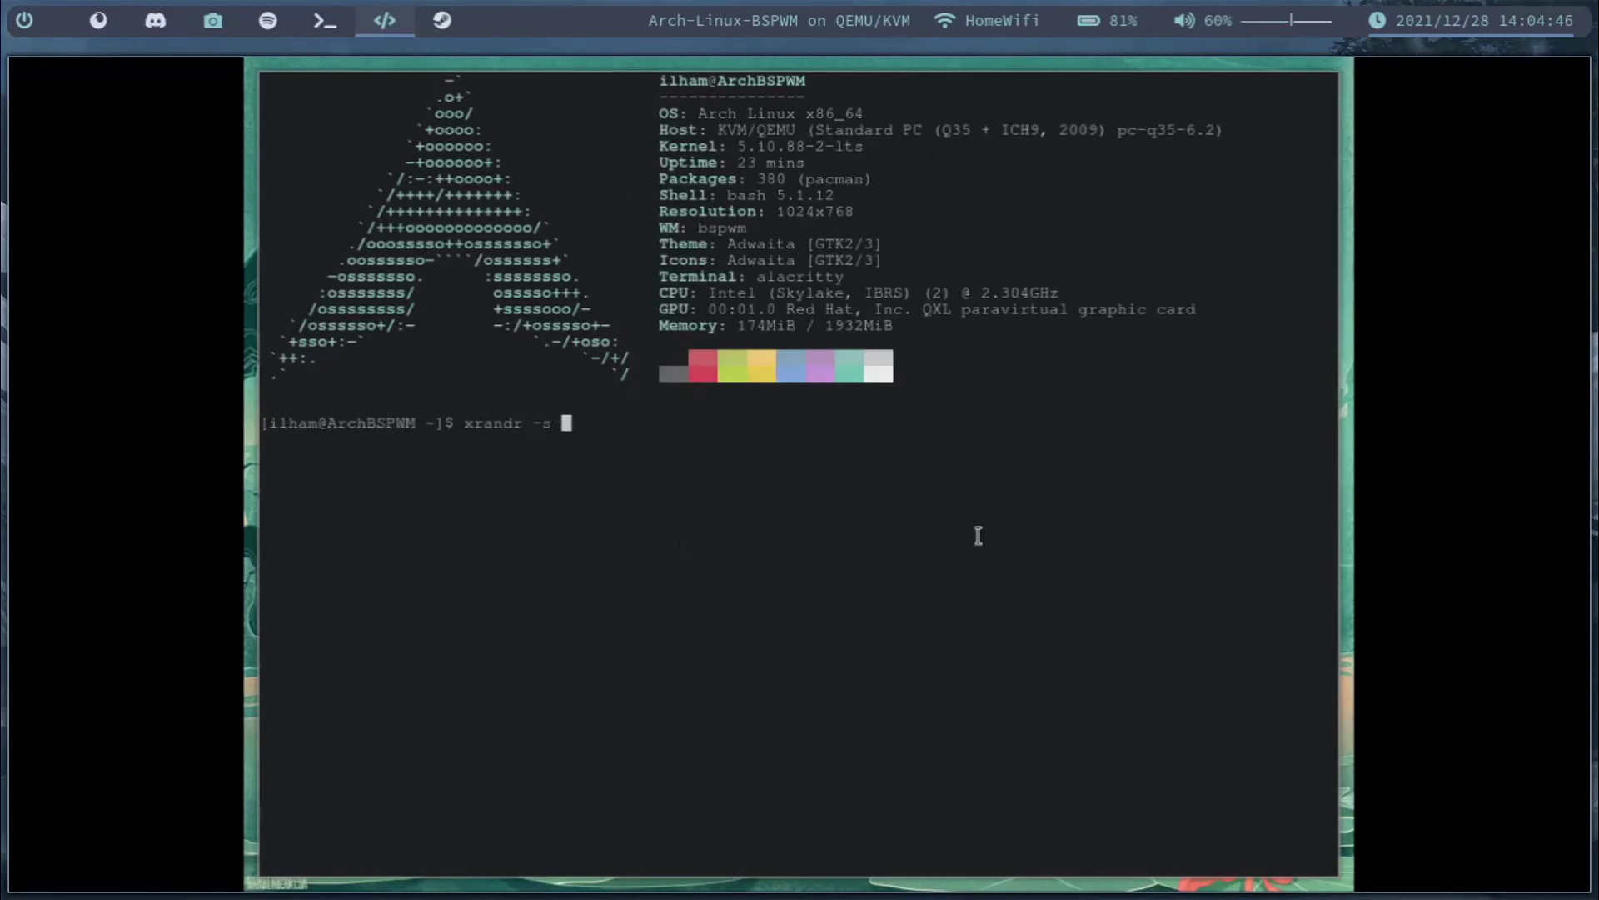
{"action": "type", "text": "1366x768"}
{"action": "key", "text": "Return"}
{"action": "key", "text": "super+w"}
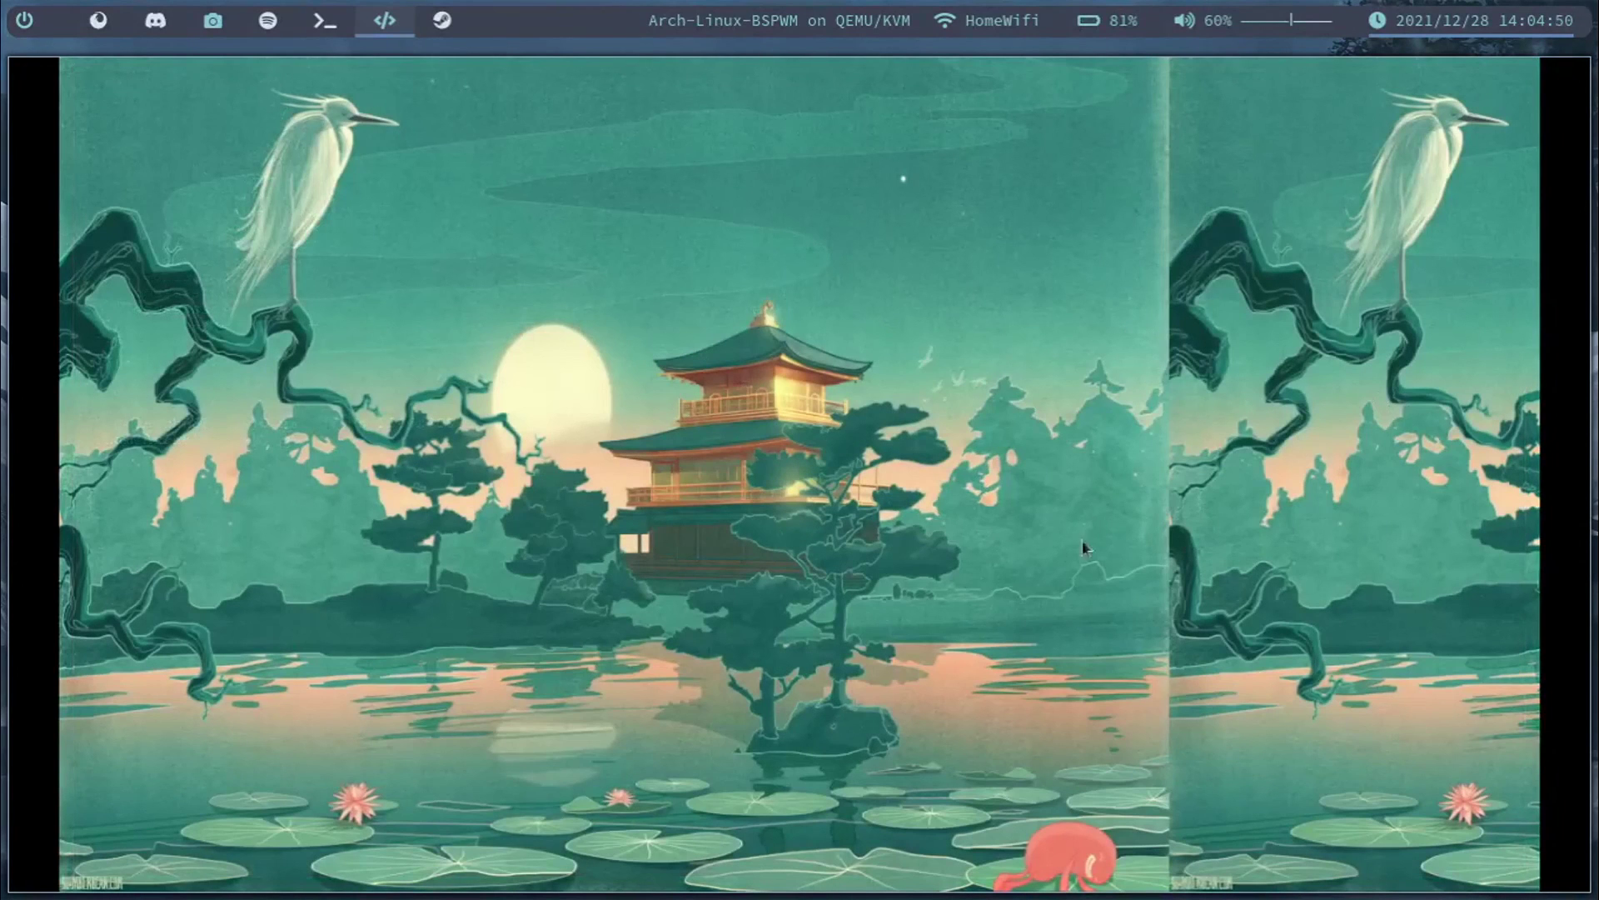